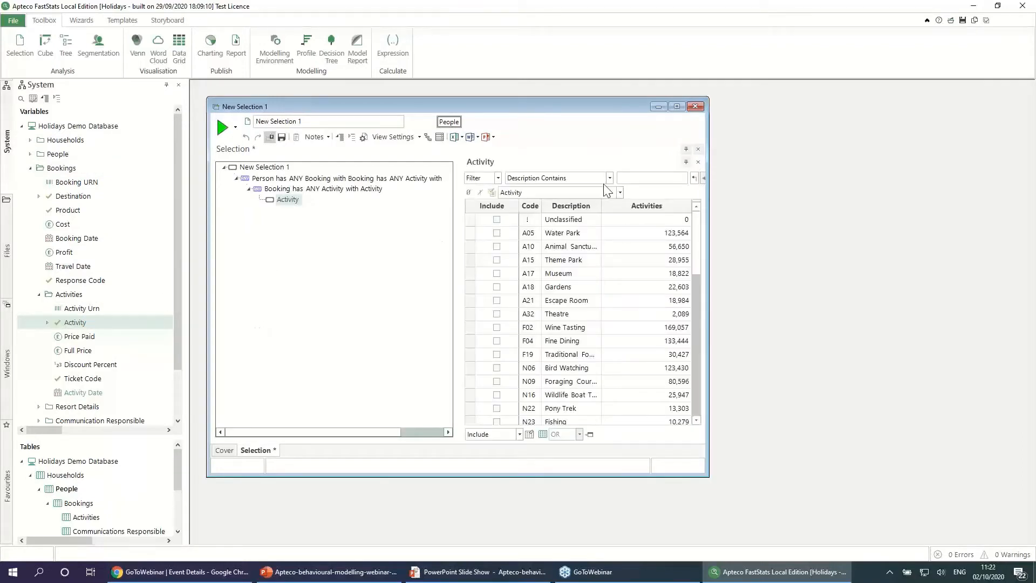
Step: Filter the Activity descriptions by "park" and include Park Run in the selection
left_click(636, 180)
type("park")
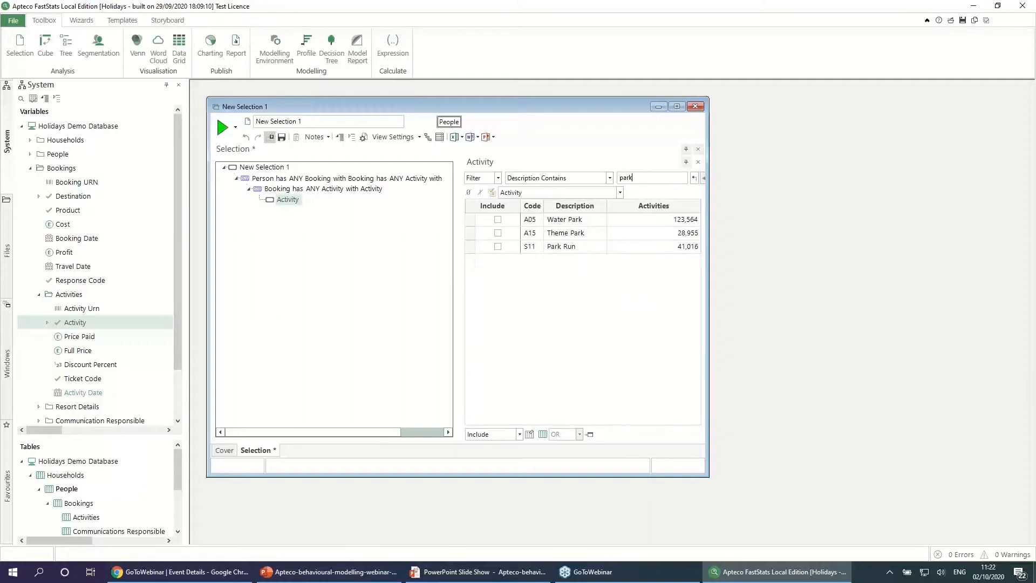
left_click(498, 246)
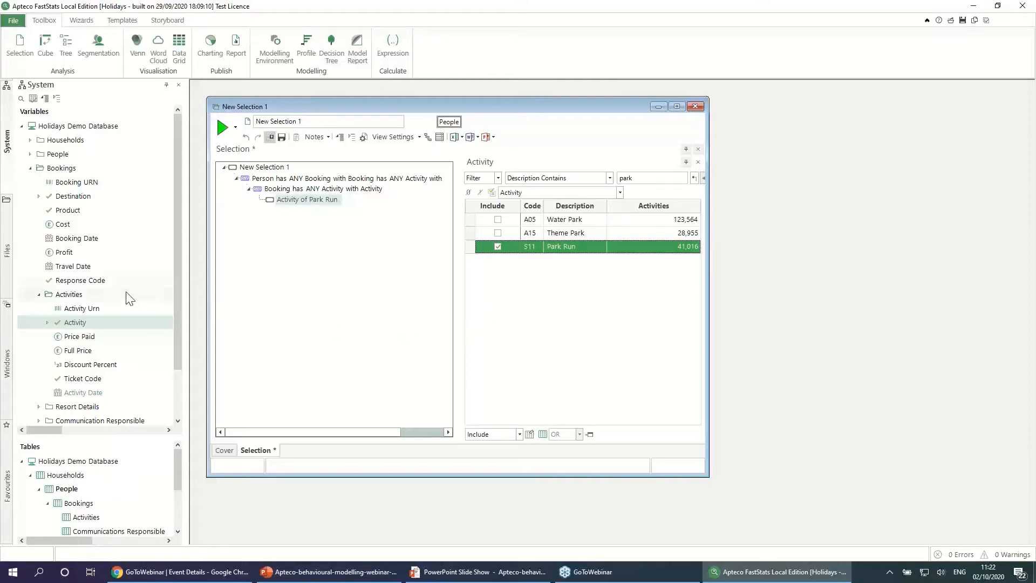
Step: Add Travel Date to the Park Run booking criteria with a custom rule from Today to Yesterday forward by 3 months
left_click_drag(78, 267, 306, 200)
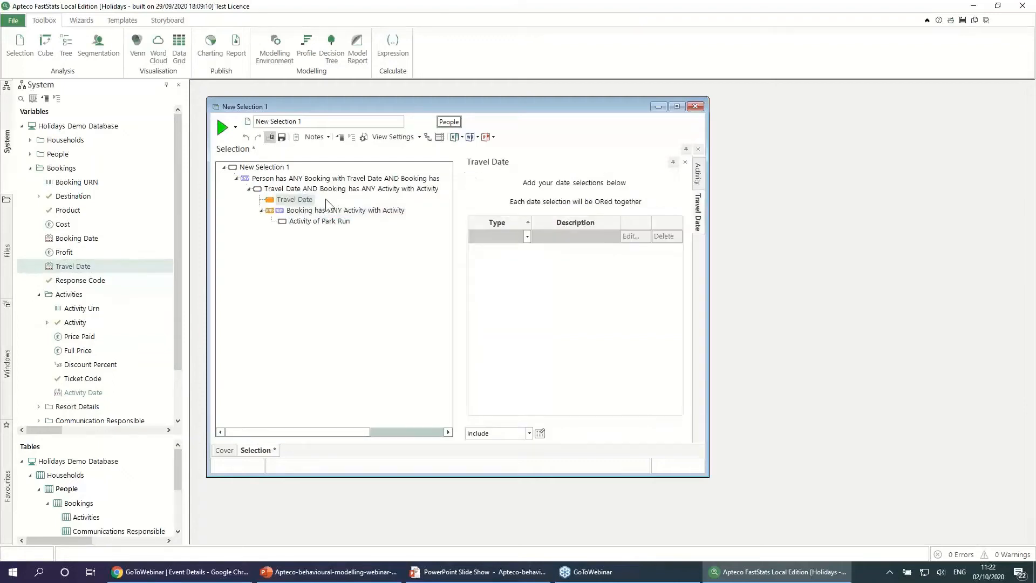
left_click(527, 237)
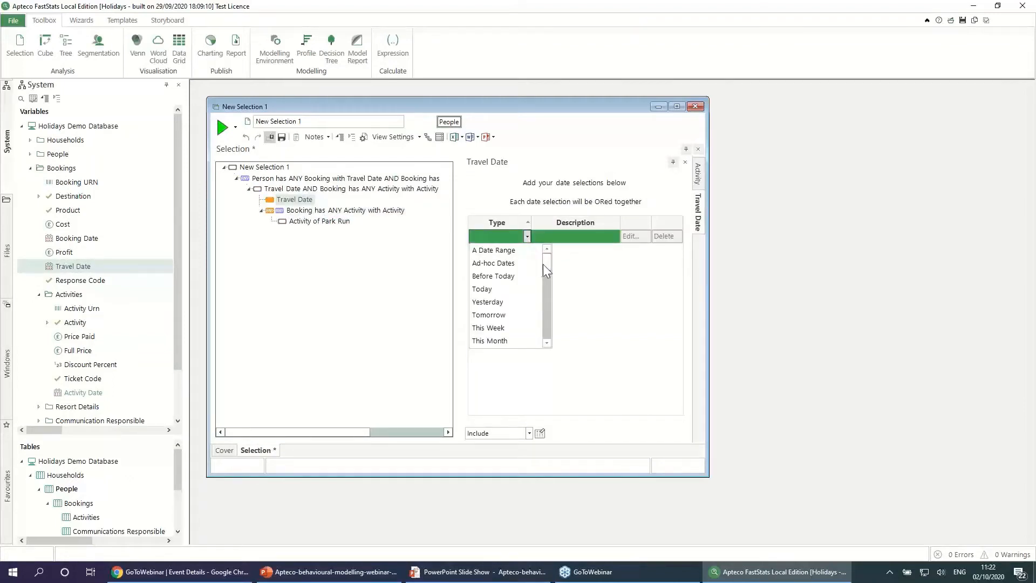
left_click_drag(548, 260, 548, 330)
left_click(527, 290)
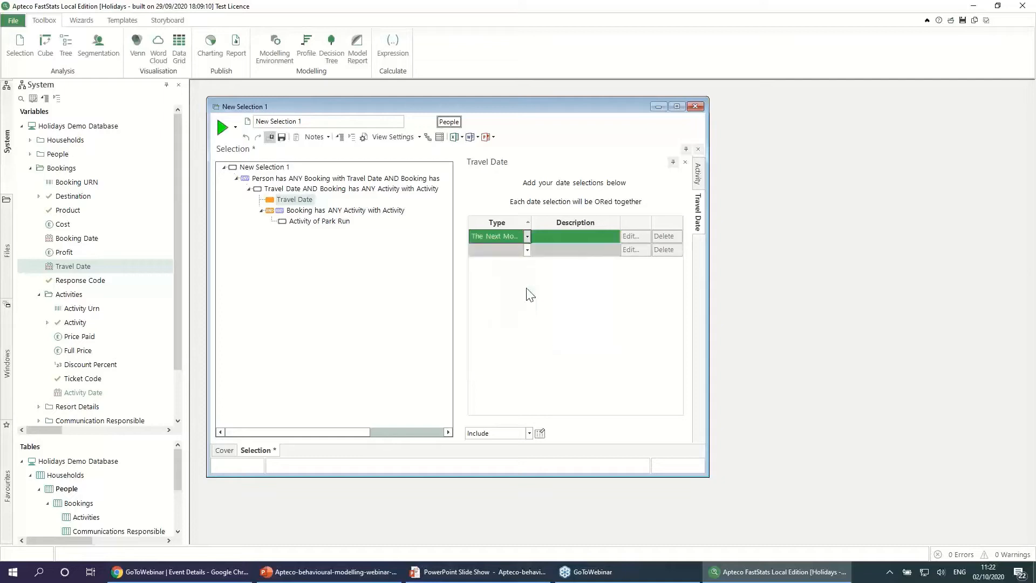
left_click(629, 238)
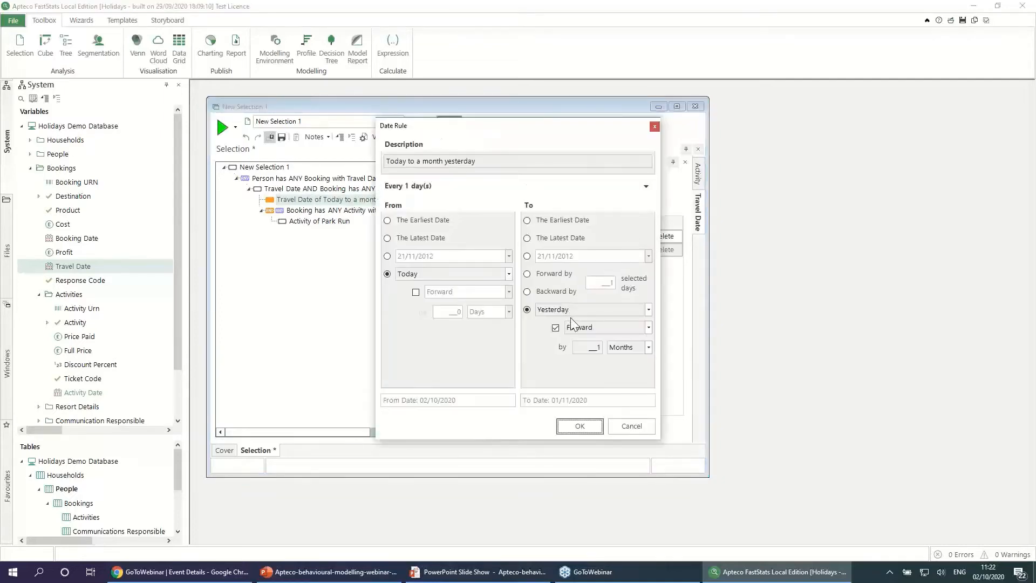
left_click(597, 343)
left_click(597, 344)
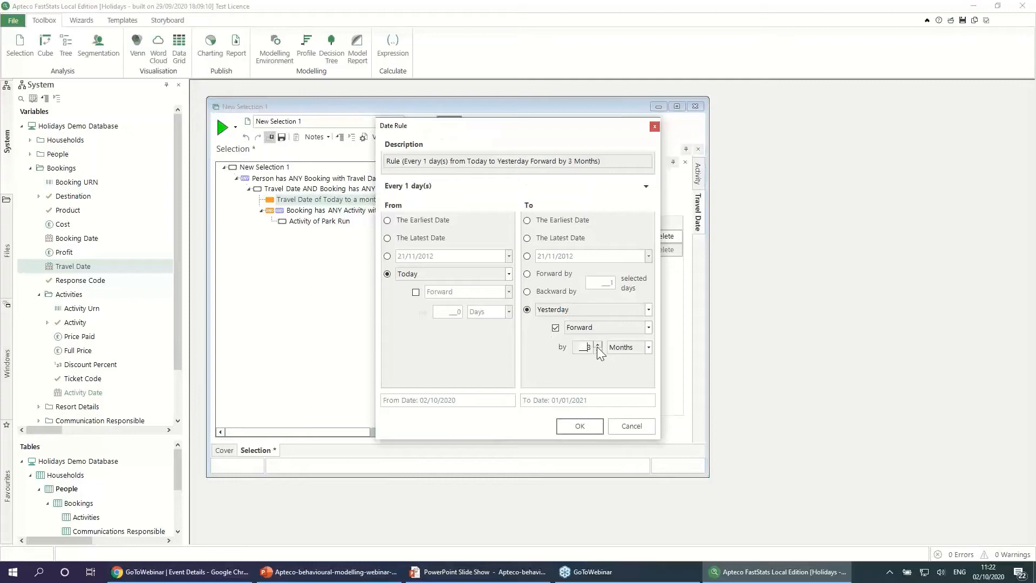
left_click(577, 426)
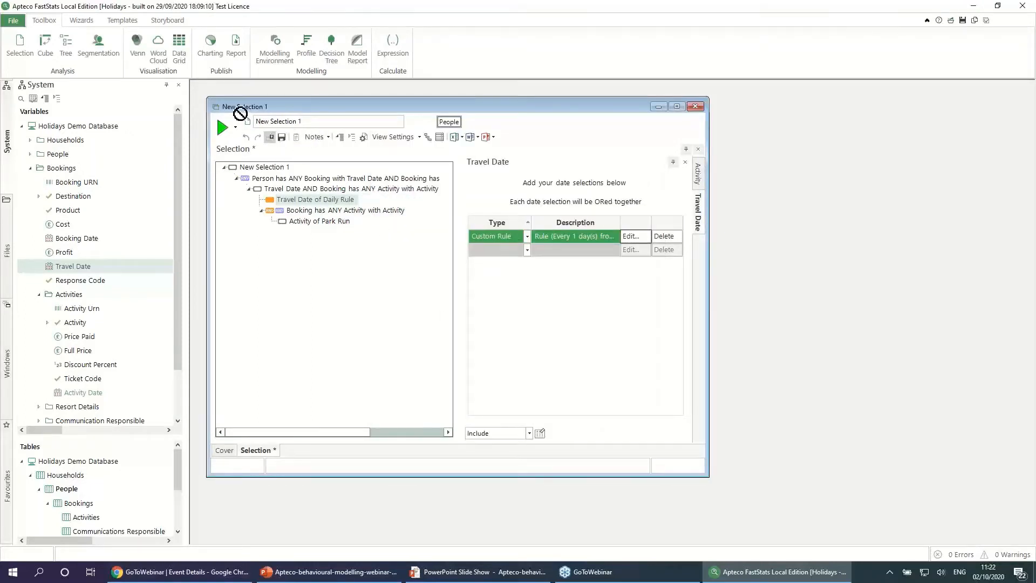
Step: Name the selection "Park Run in next 3 months" and minimise its window
left_click_drag(302, 123, 263, 125)
type("Park Run in next 3 months")
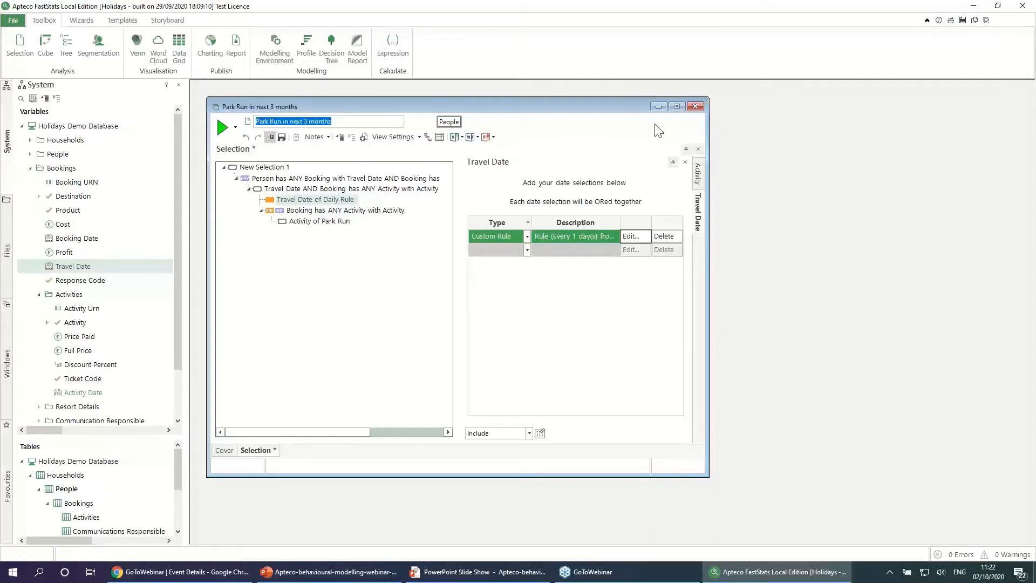
left_click(659, 106)
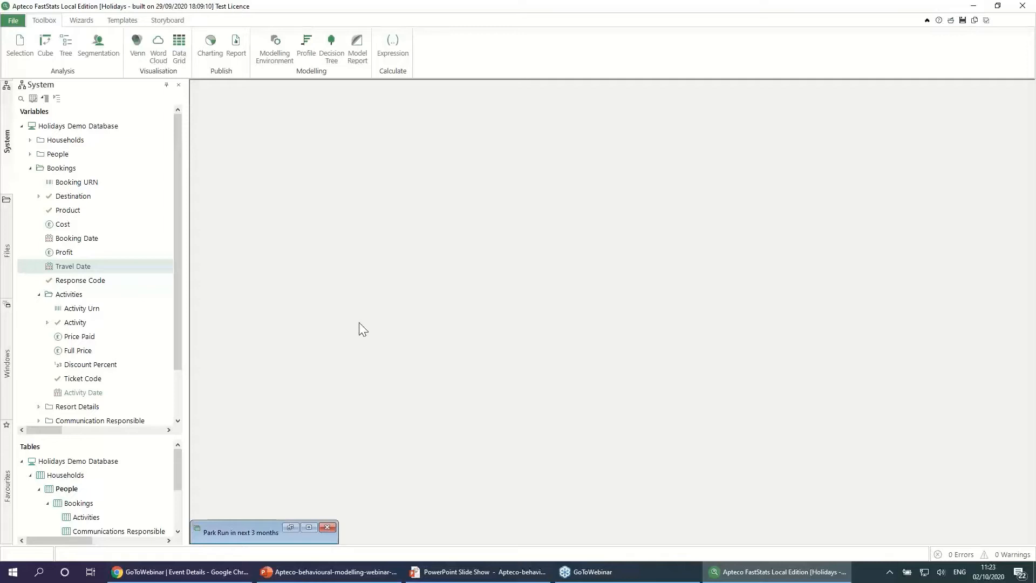
Step: Create a modelling environment with the Park Run selection as its analysis selection, widening the window and Description column to show full names
left_click(276, 61)
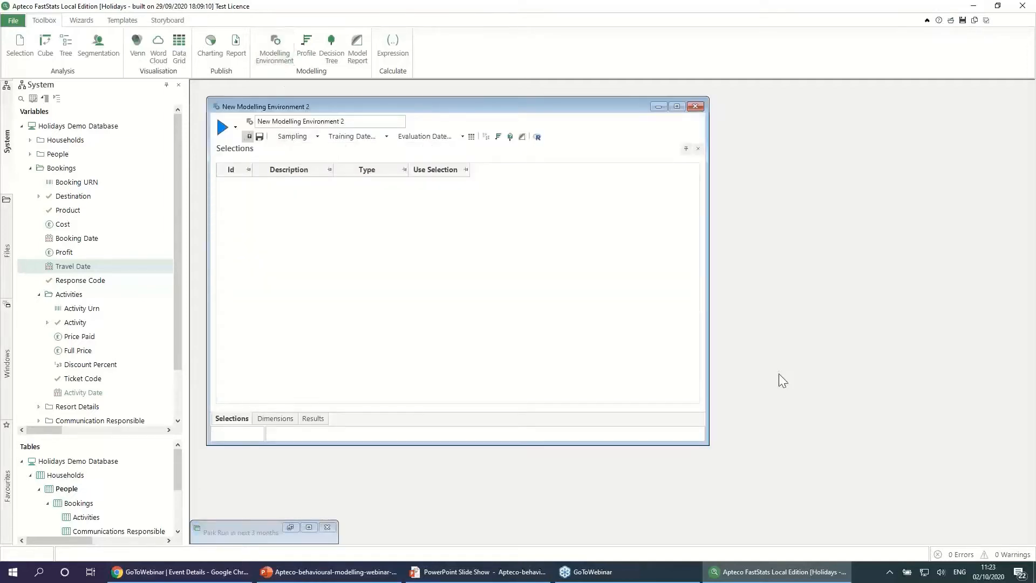
left_click_drag(707, 360, 928, 351)
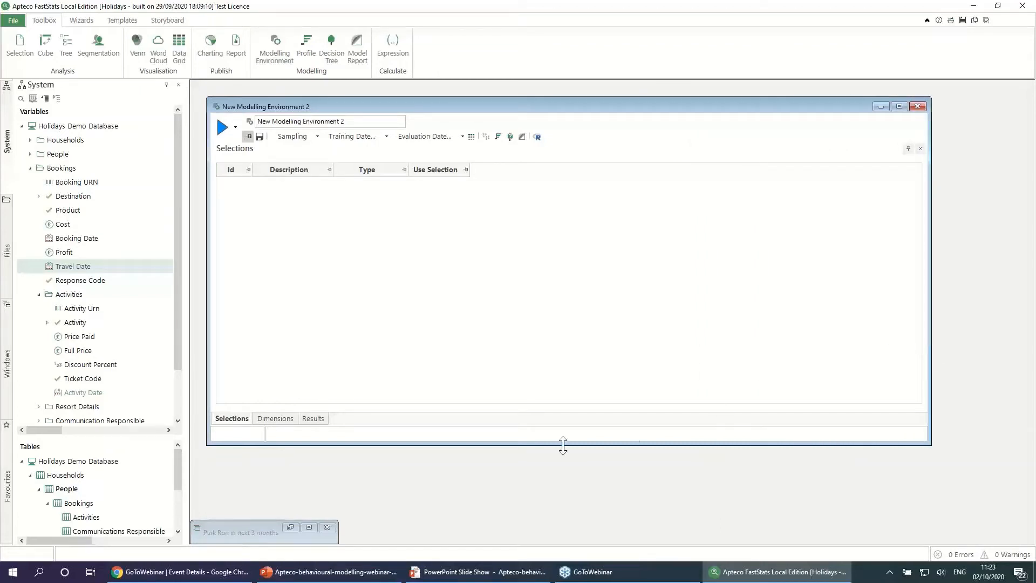
left_click(7, 337)
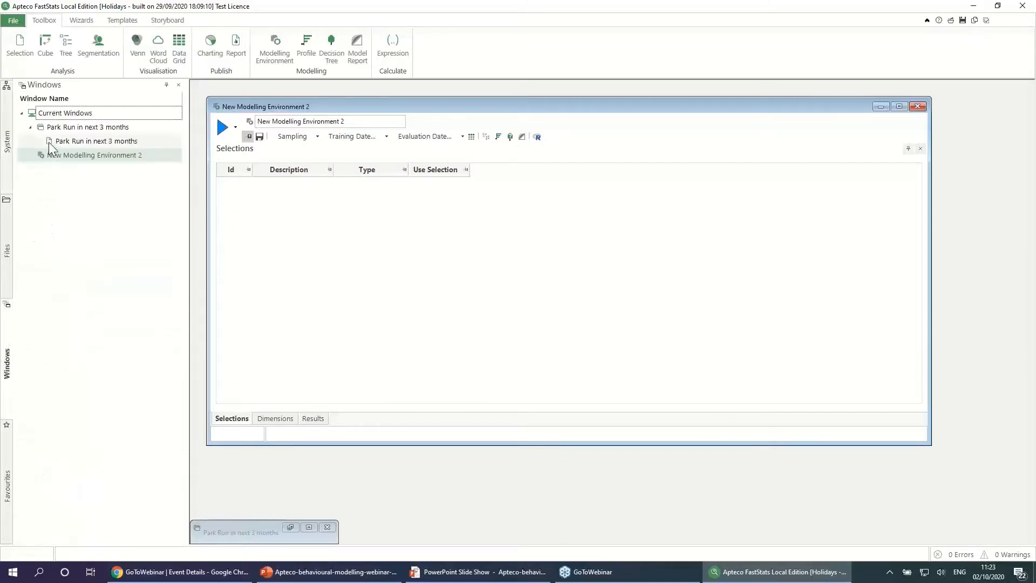
left_click_drag(49, 144, 259, 216)
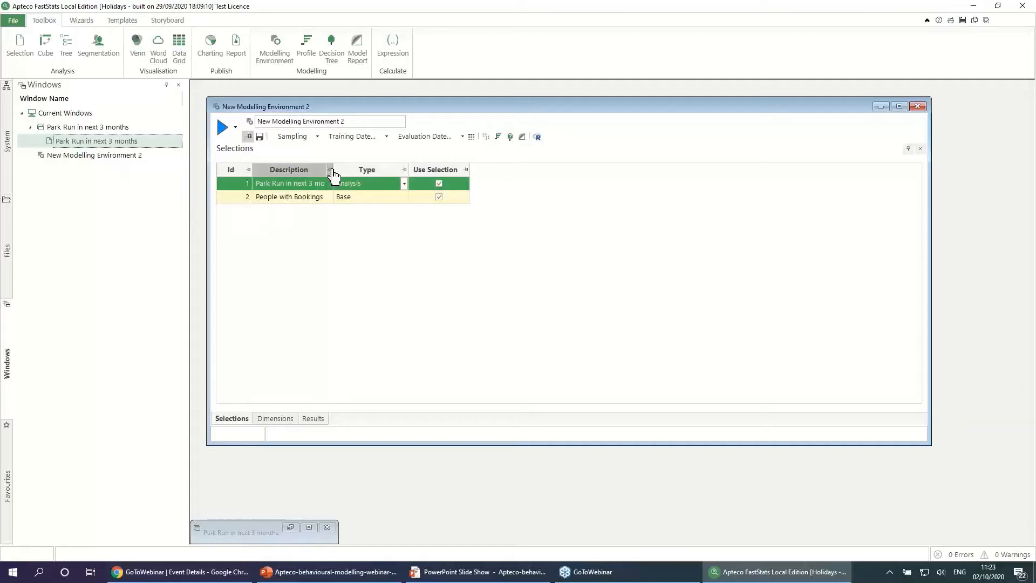
left_click_drag(334, 170, 458, 170)
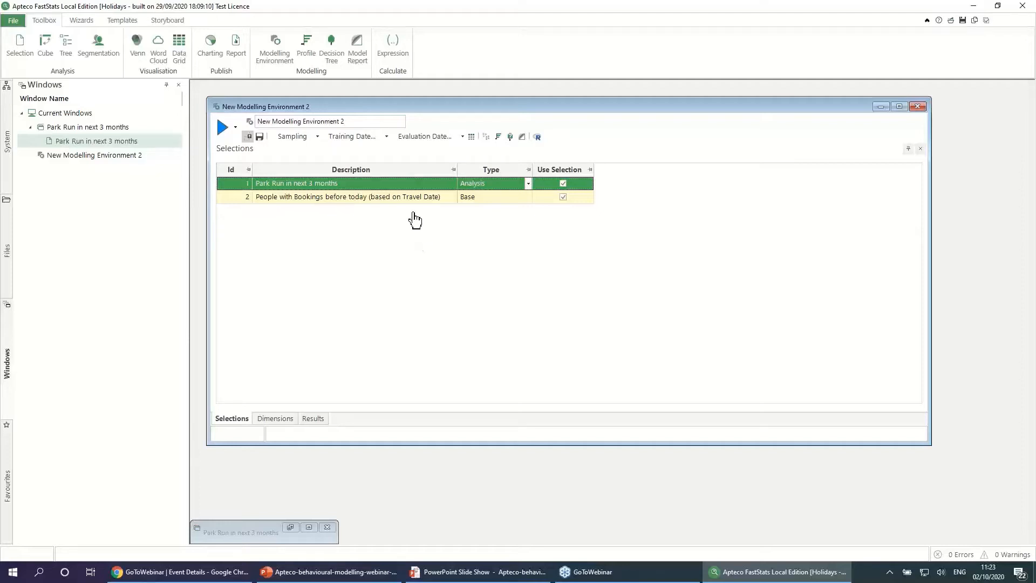
left_click(379, 199)
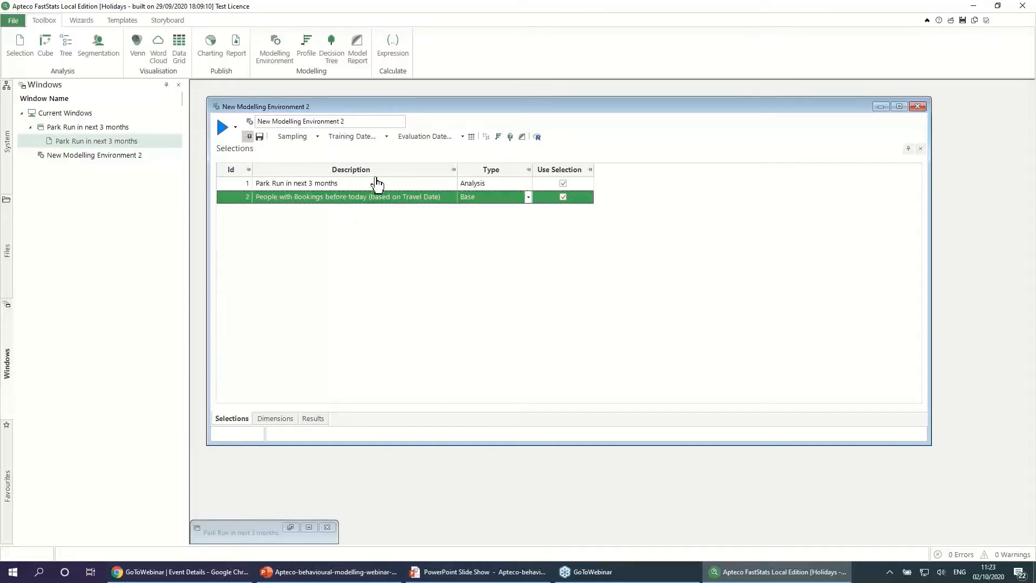
Step: Set the training date to the fixed date 01/01/2020 and accept showing the additional behavioural modelling columns
left_click(387, 137)
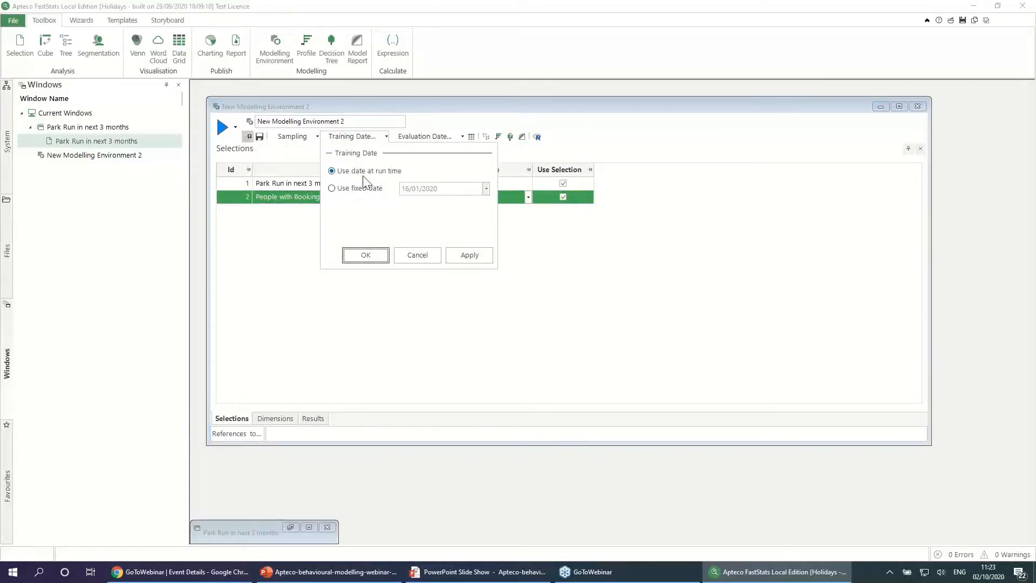
left_click(355, 189)
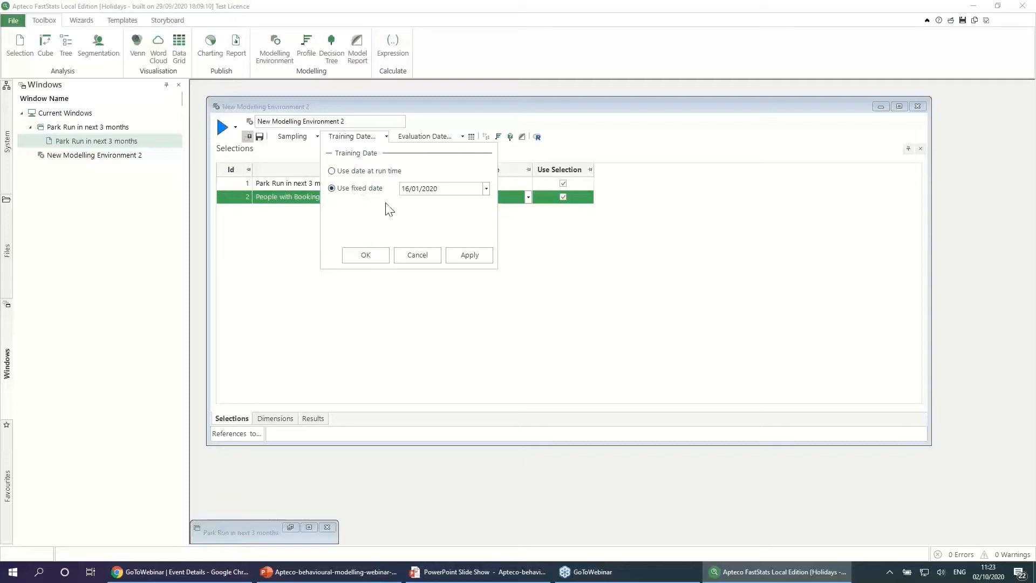
left_click(486, 189)
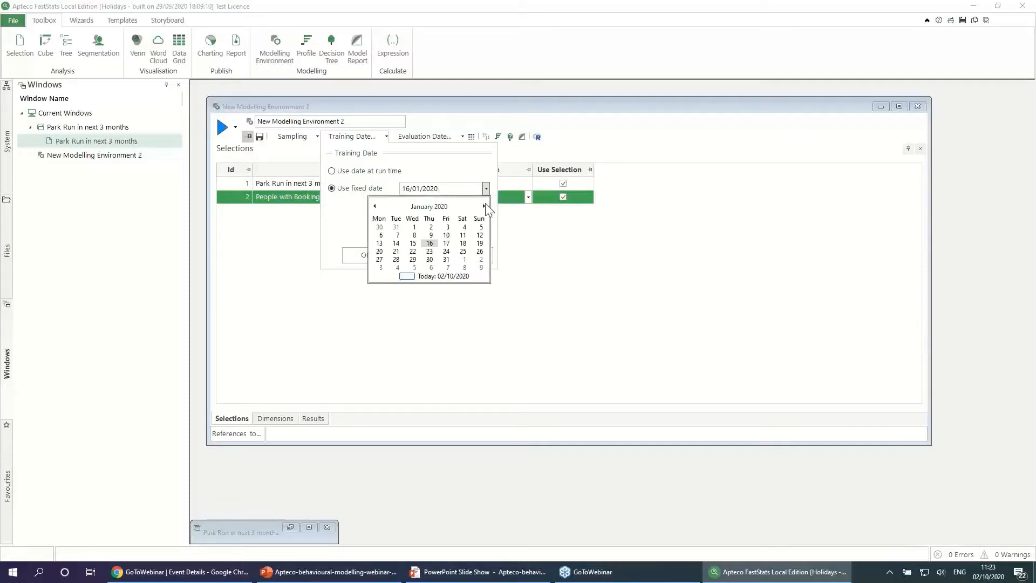
left_click(414, 227)
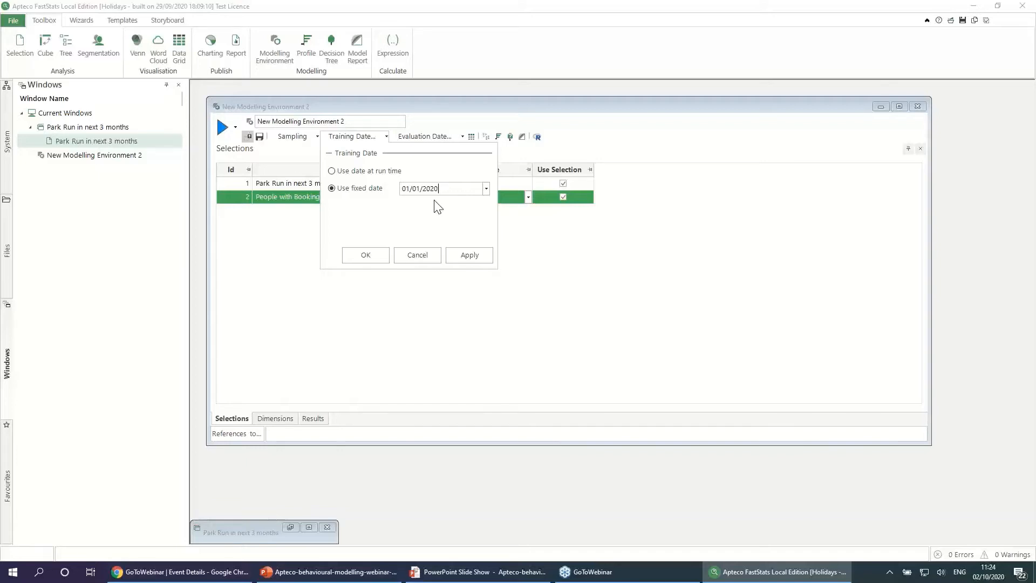
left_click(363, 251)
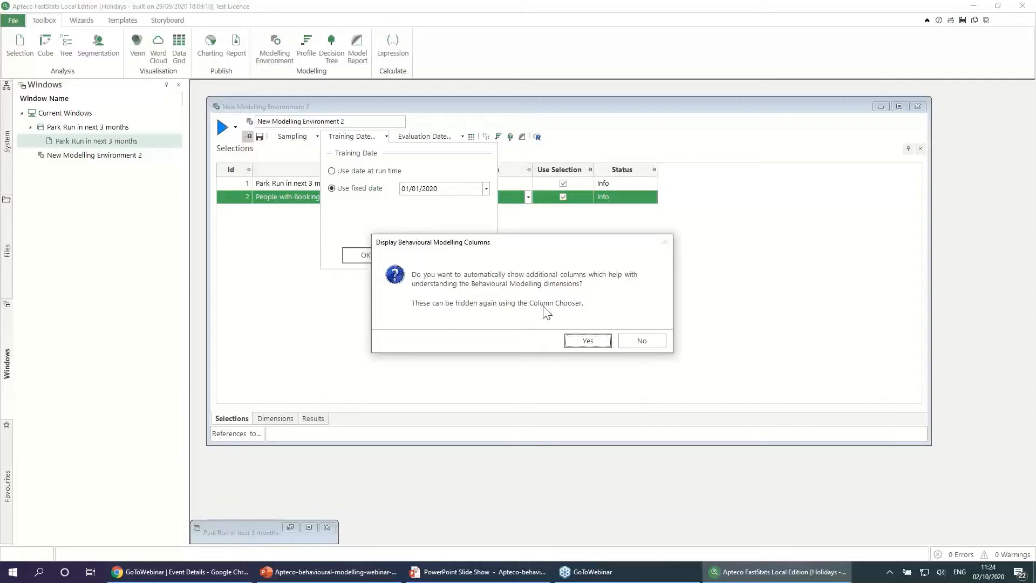
left_click(577, 341)
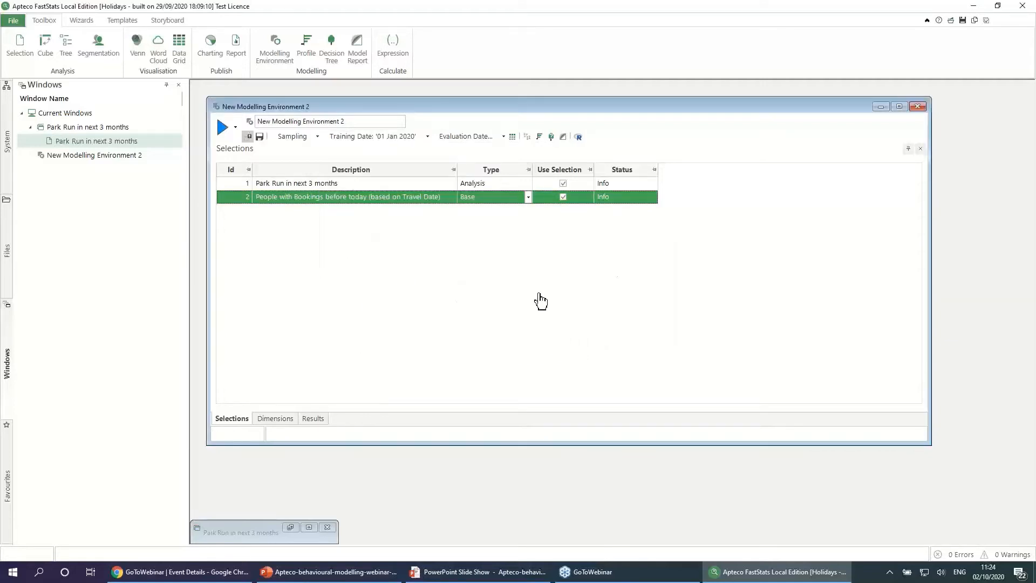
Step: Add the People variables Income and Occupation as dimensions, enlarging the dimensions grid, and build the modelling environment
left_click(276, 419)
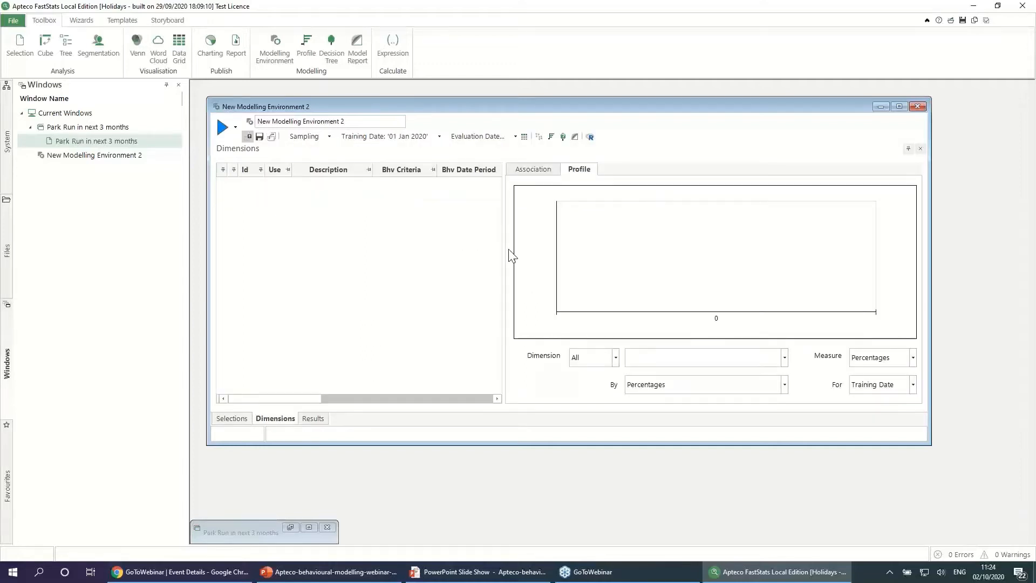
left_click_drag(503, 251, 741, 264)
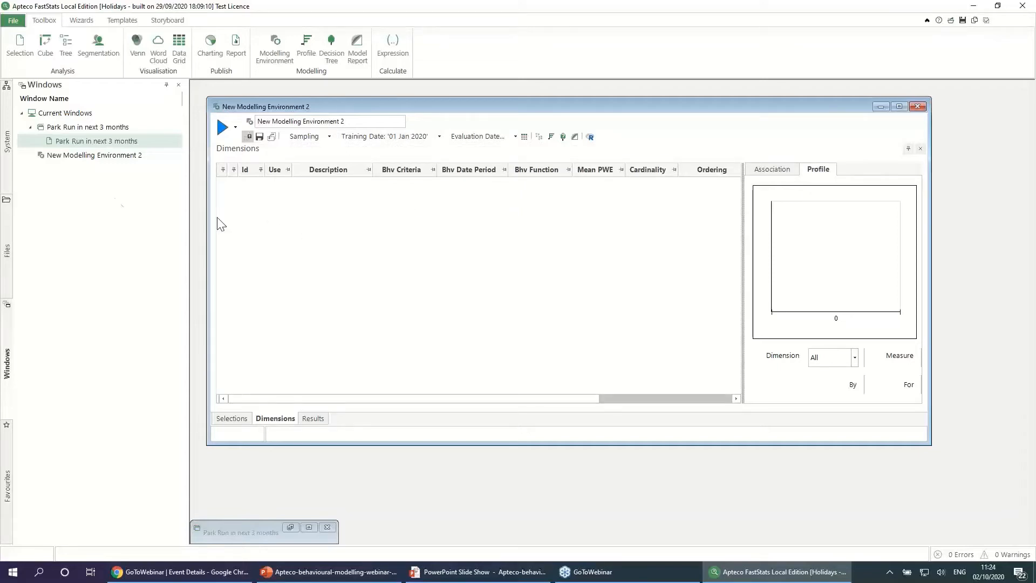
left_click(8, 172)
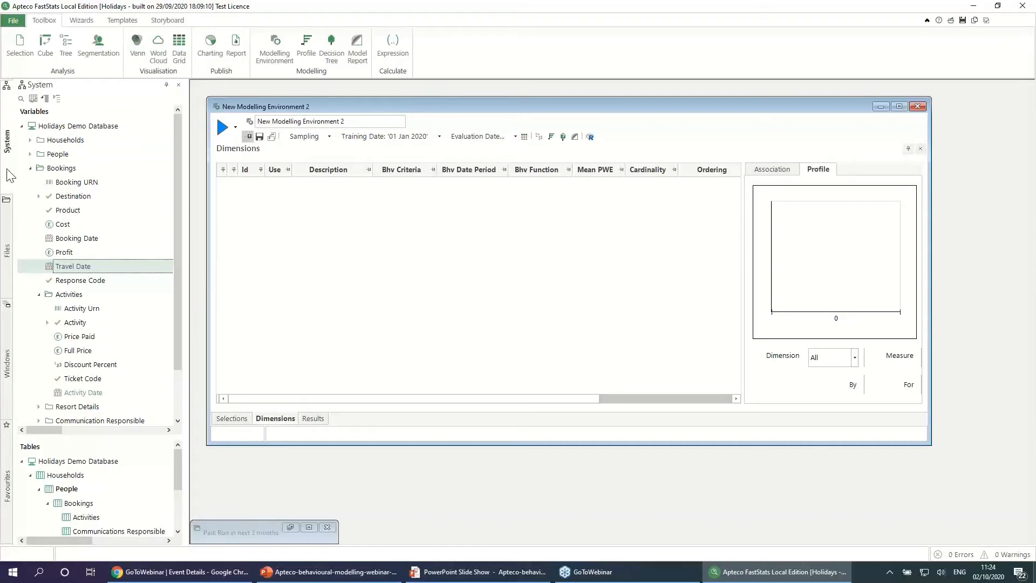
left_click(30, 167)
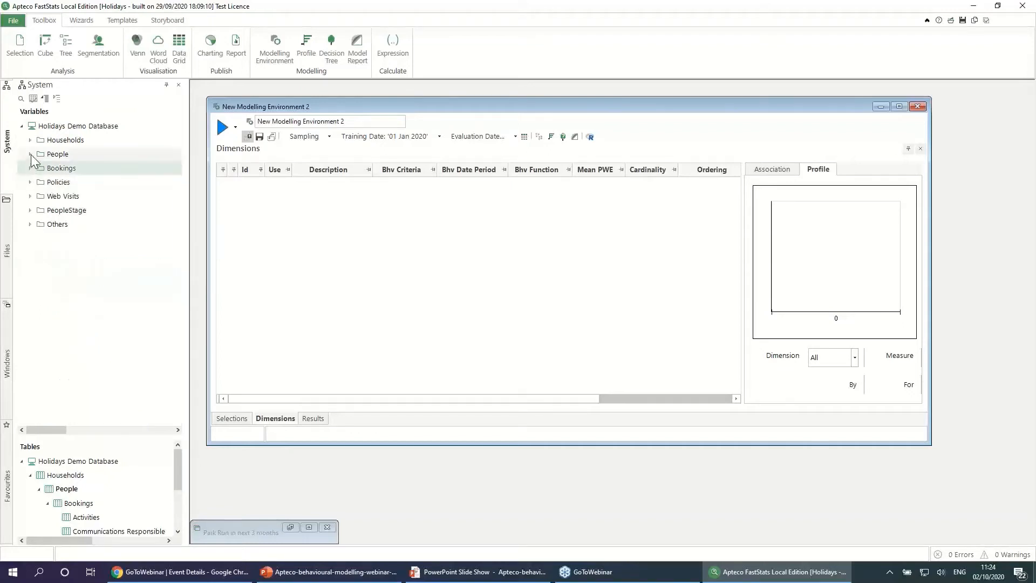
left_click(31, 154)
left_click_drag(76, 250, 311, 241)
left_click_drag(86, 281, 290, 277)
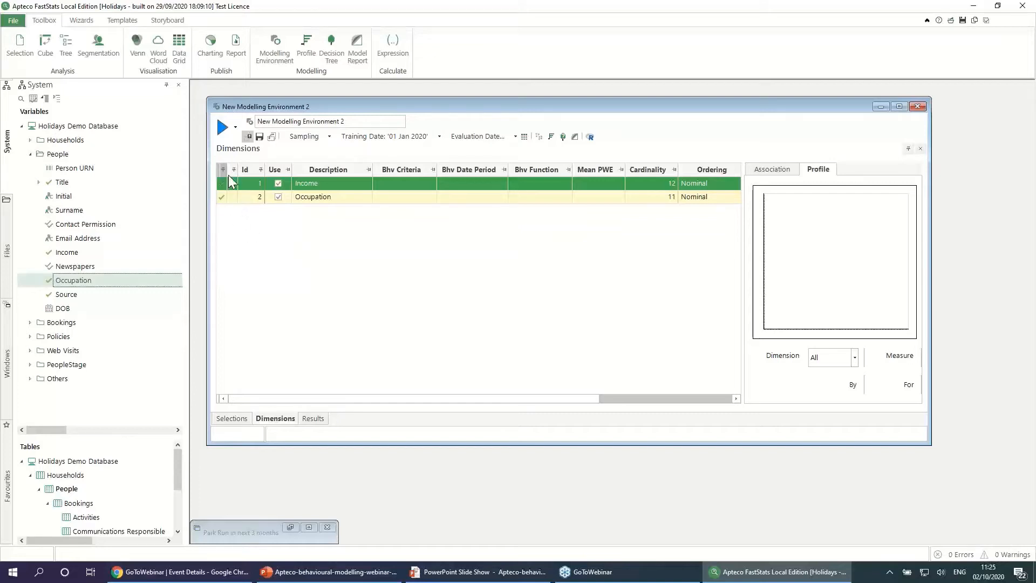
left_click(221, 128)
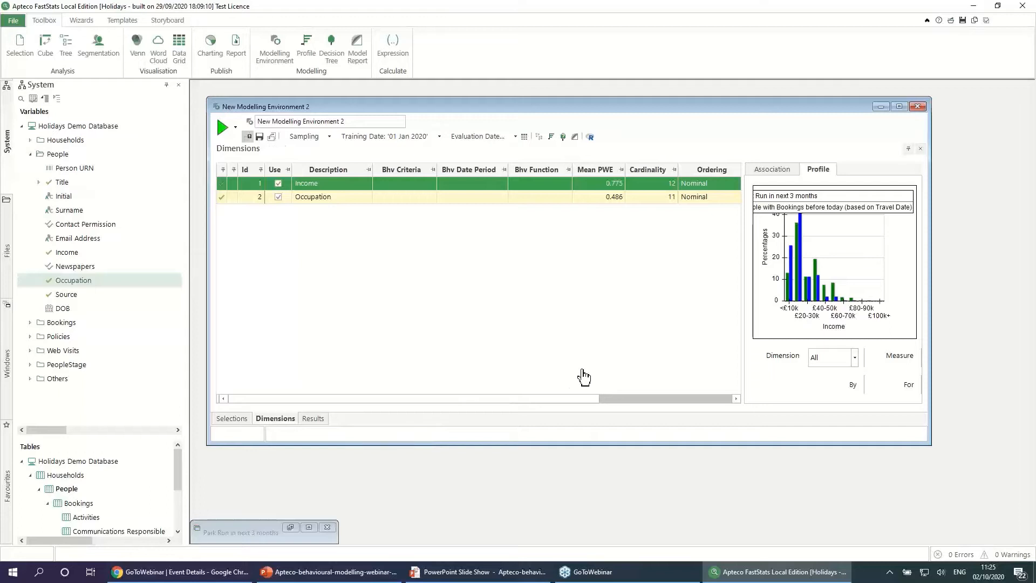
Step: Examine the Occupation and Income profile charts, widening the chart area and switching the Income profile's measure to PWE
left_click_drag(743, 305, 650, 308)
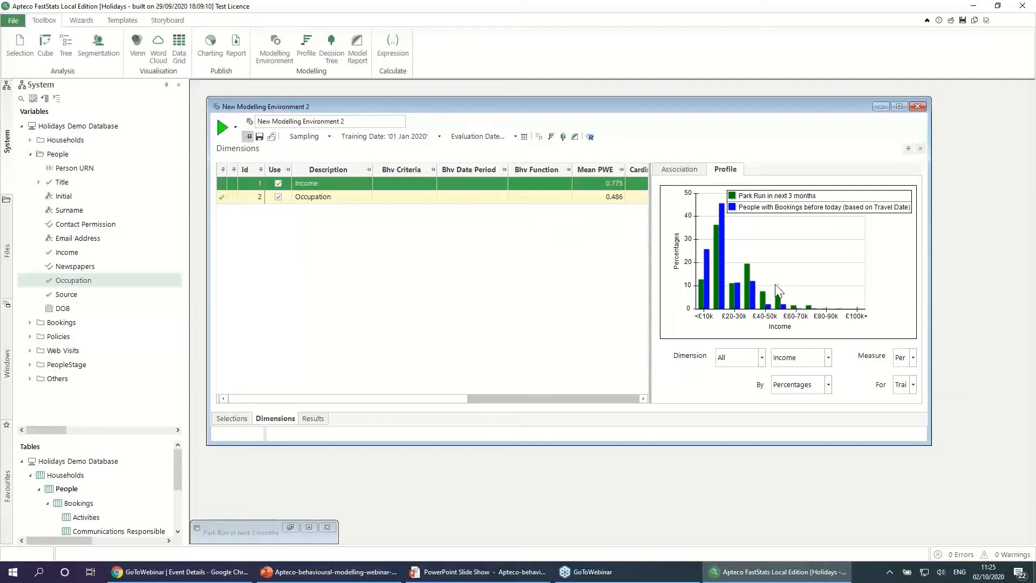
left_click(320, 199)
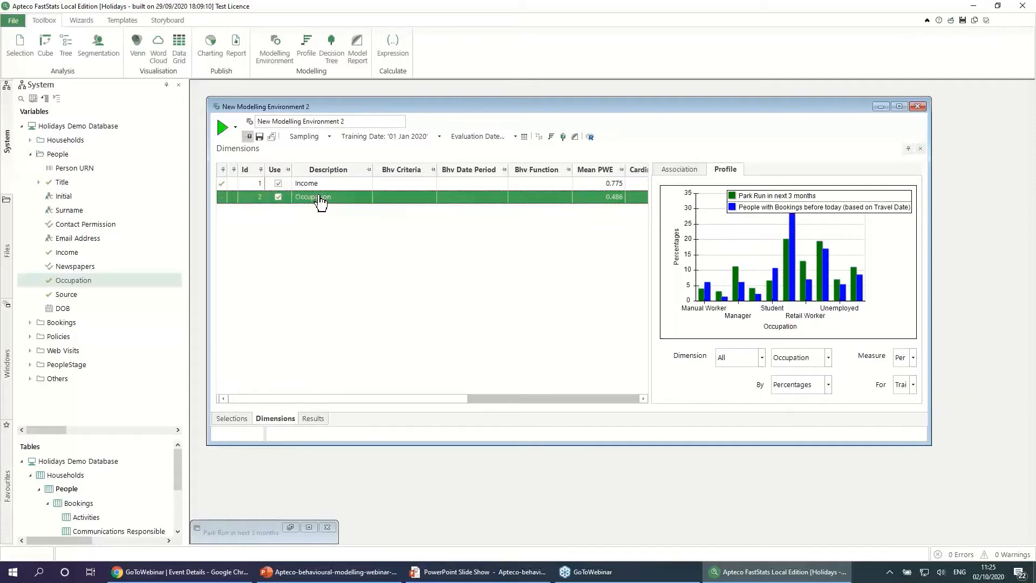
key("Up")
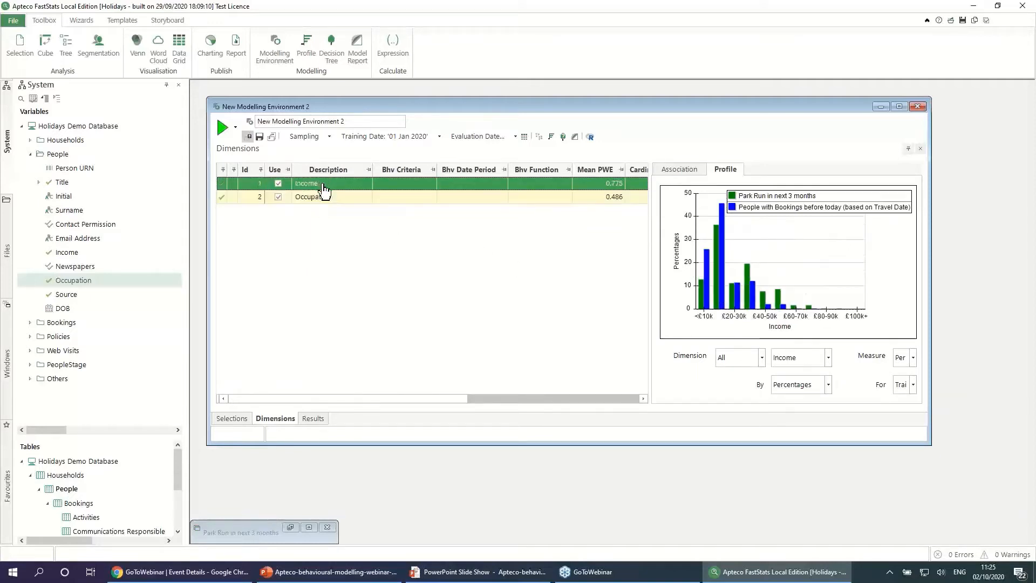
left_click(912, 358)
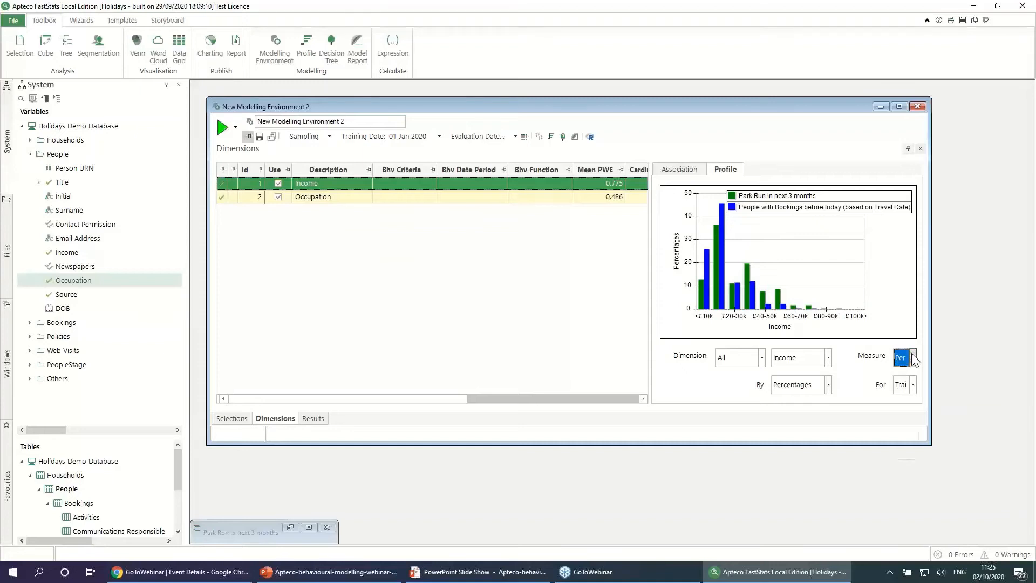
left_click(904, 452)
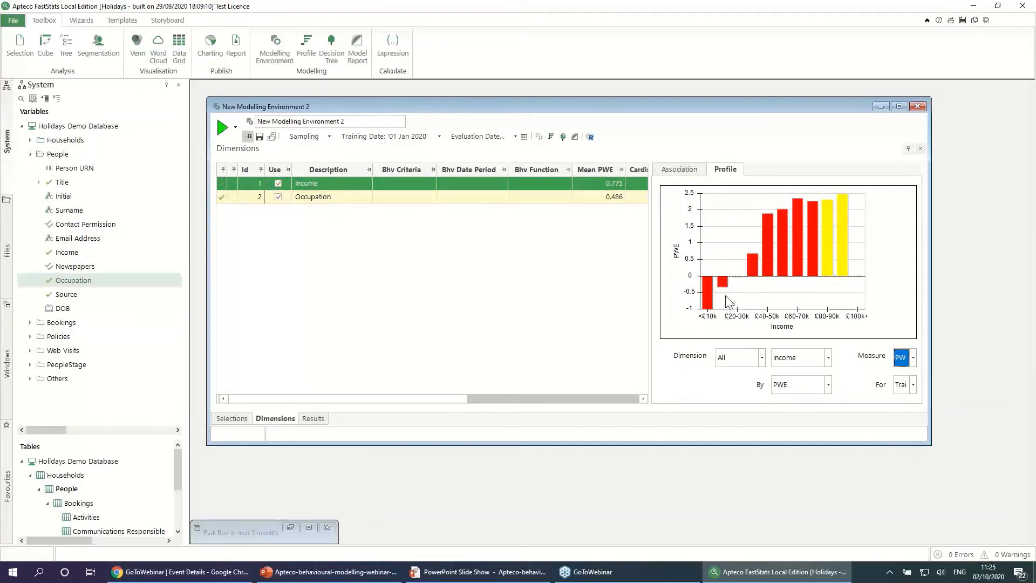
mouse_move(709, 298)
Step: Generate a People aggregation that counts Bookings using Travel Date and add it as a dimension
right_click(252, 226)
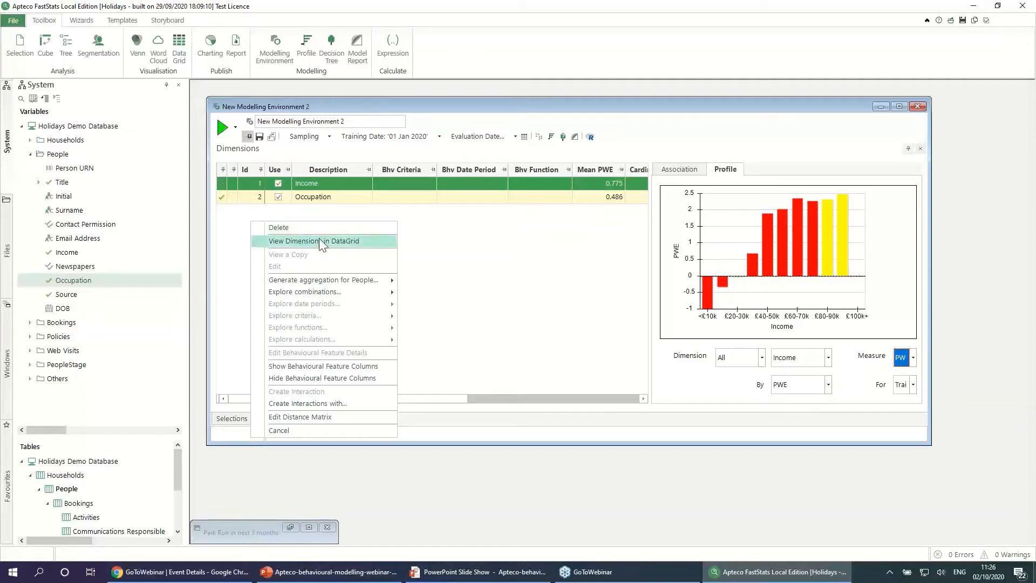
mouse_move(367, 286)
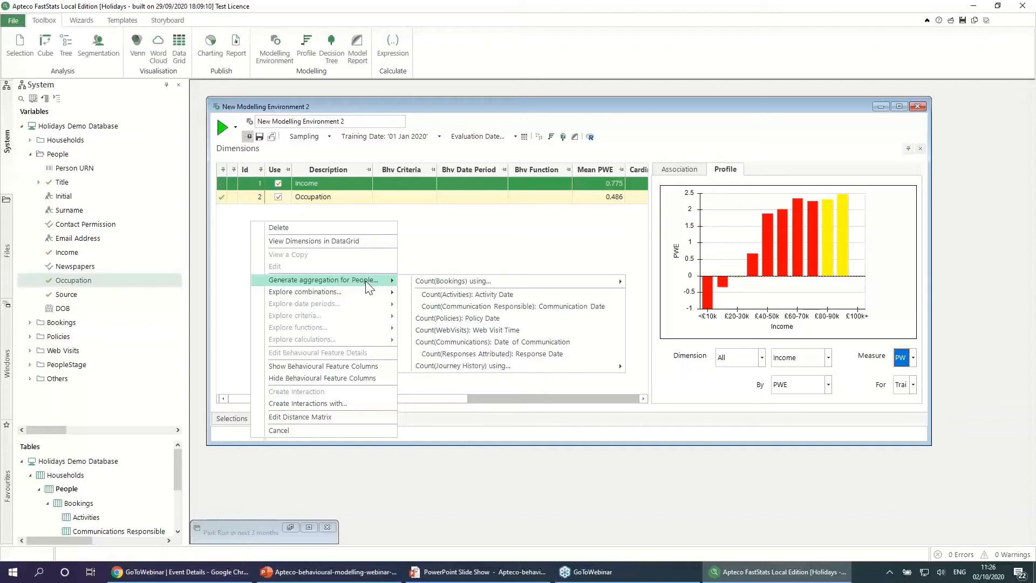
mouse_move(445, 285)
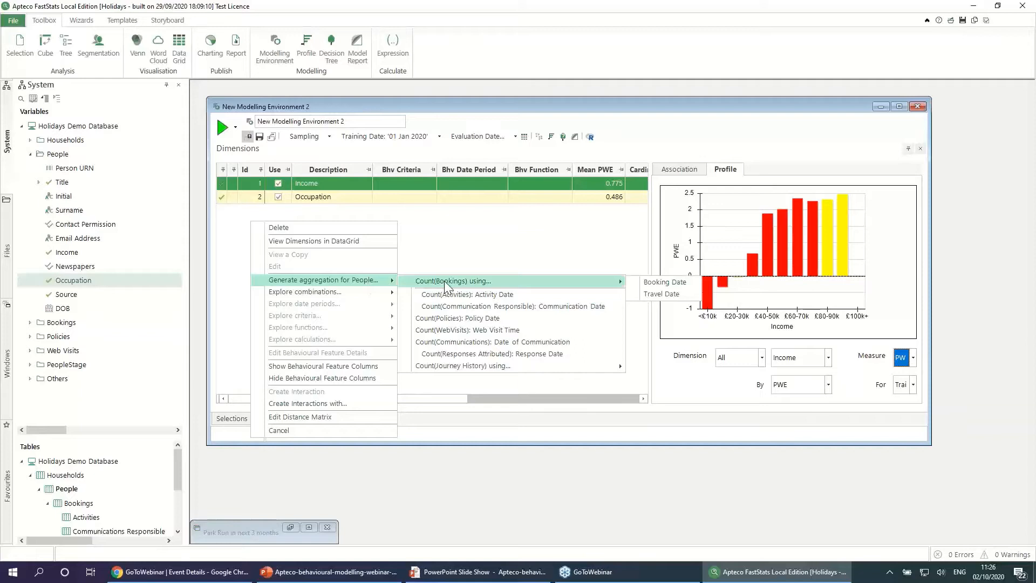
left_click(661, 294)
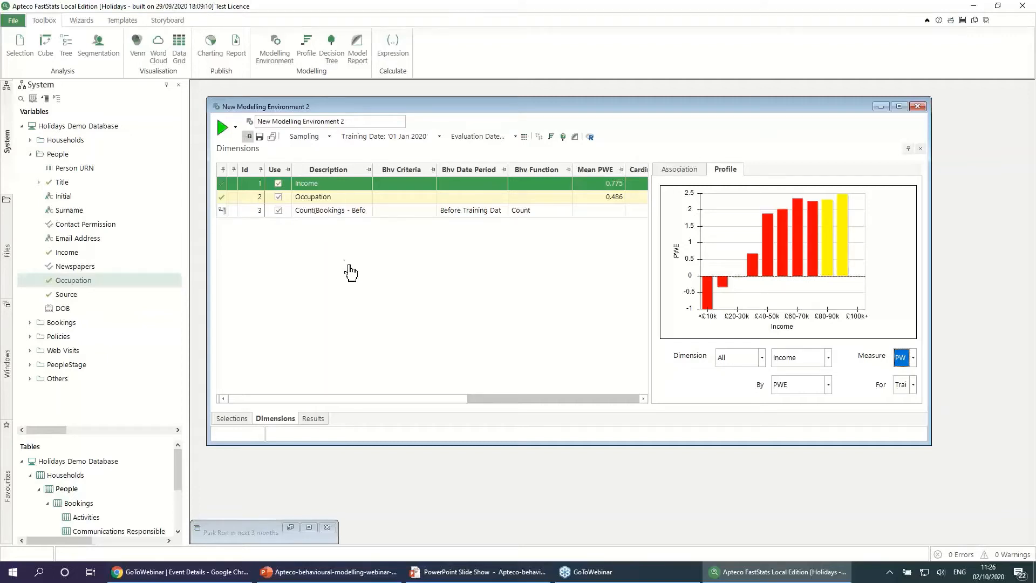
Step: Inspect a copy of the bookings count expression, including its frequency settings and the Travel Date rule behind its transactions, and close the copies
left_click(308, 218)
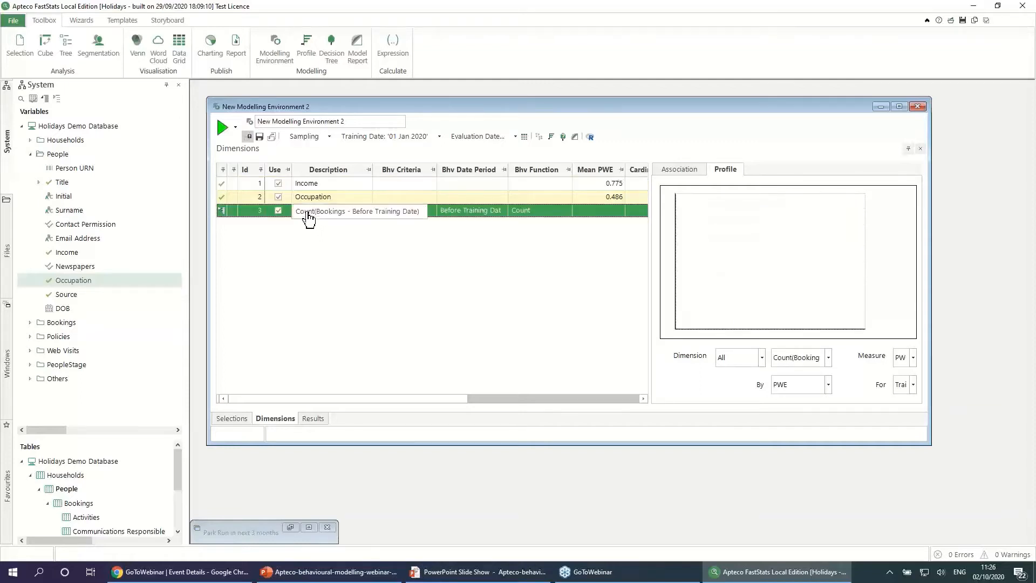
right_click(307, 213)
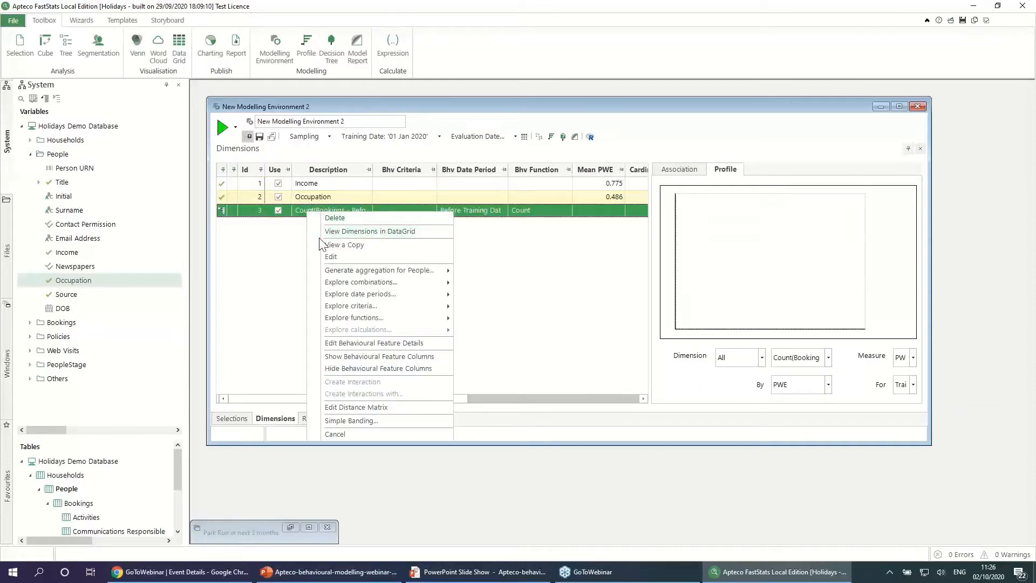
left_click(339, 246)
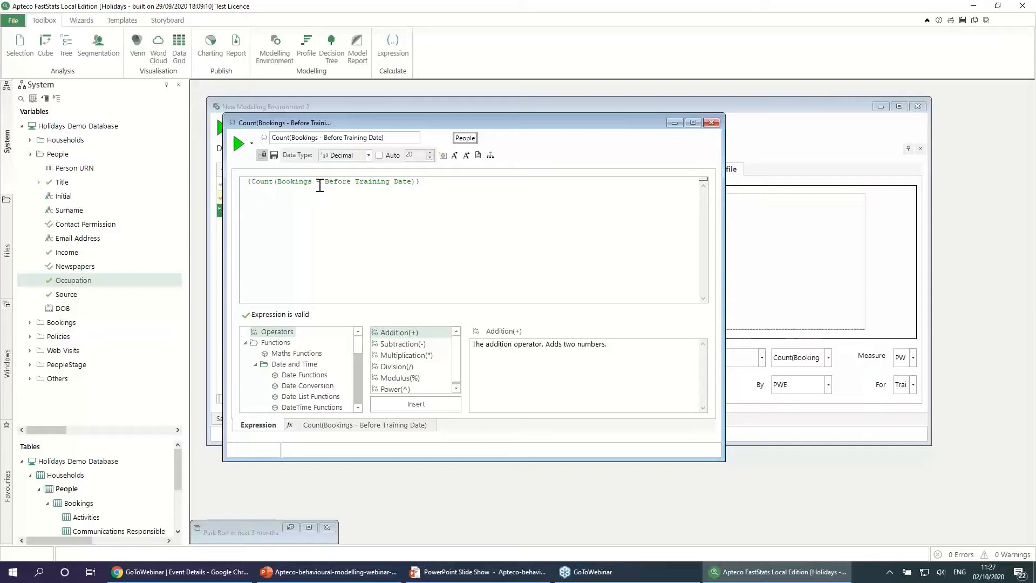
left_click(376, 426)
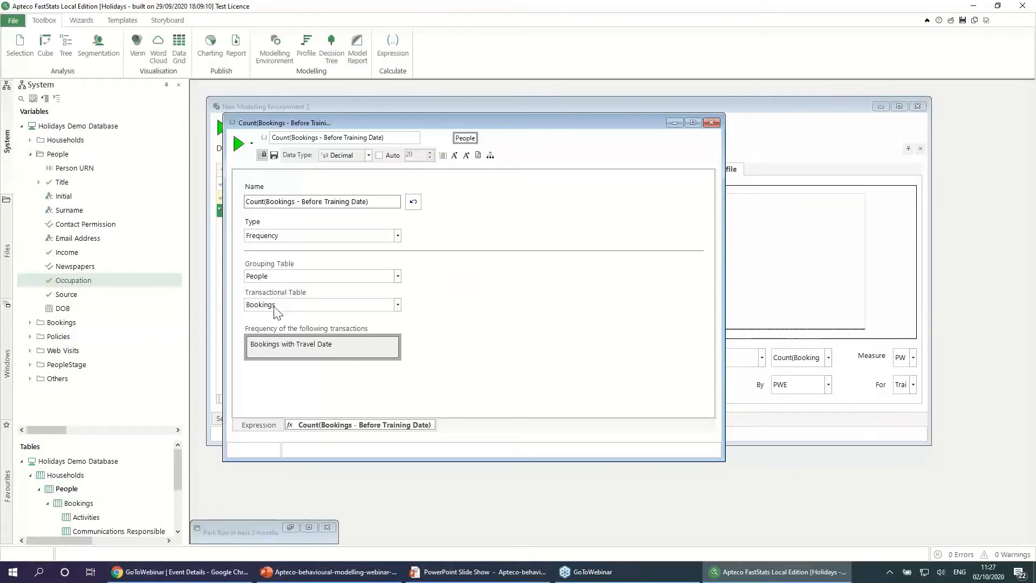
right_click(292, 345)
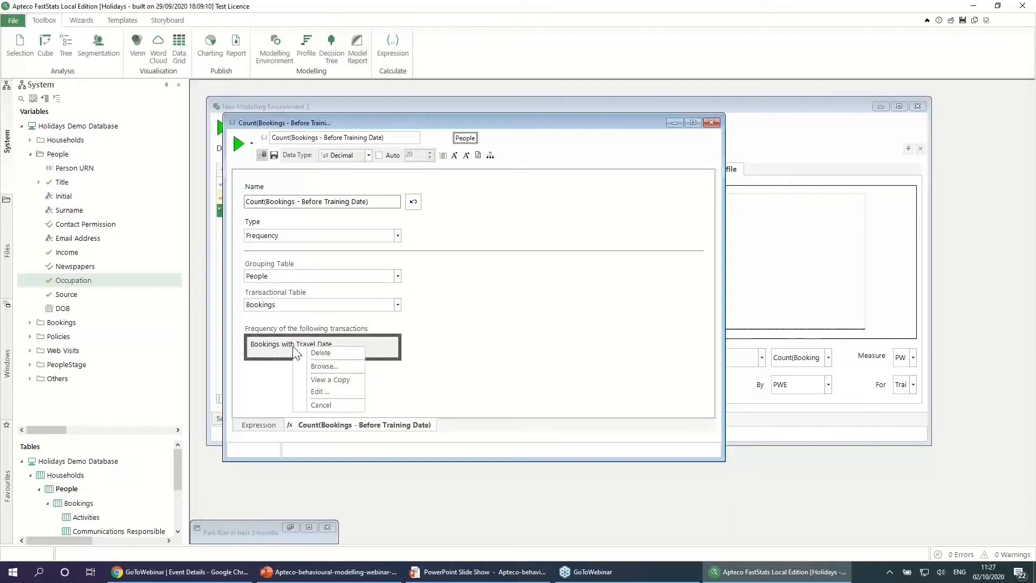
left_click(324, 379)
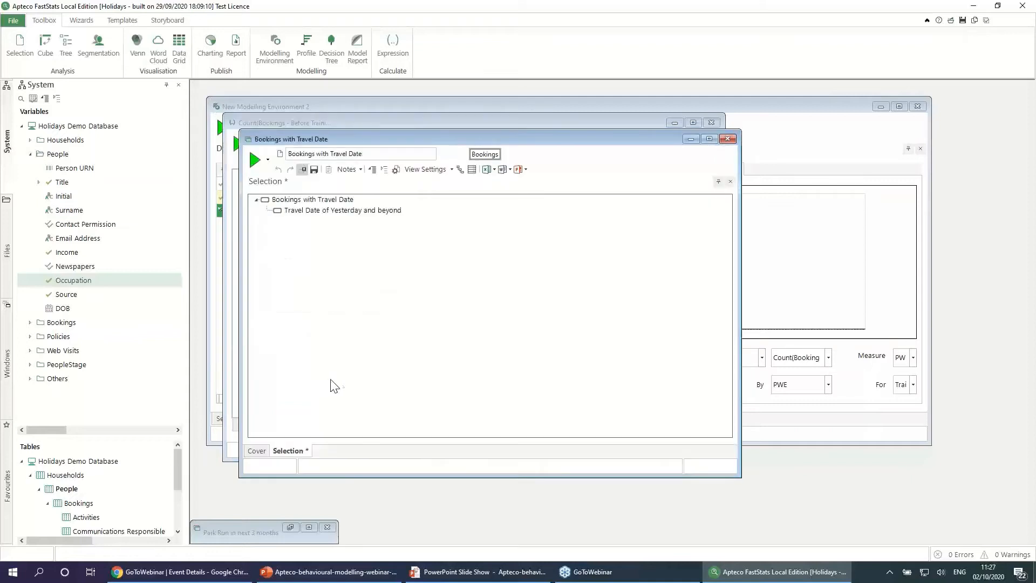
left_click(332, 211)
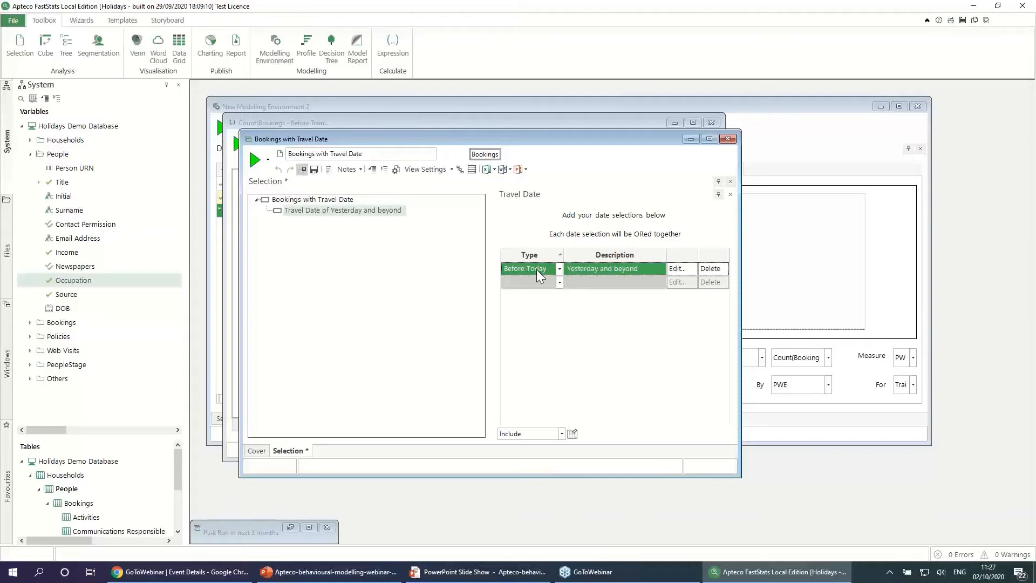
left_click(727, 138)
left_click(711, 123)
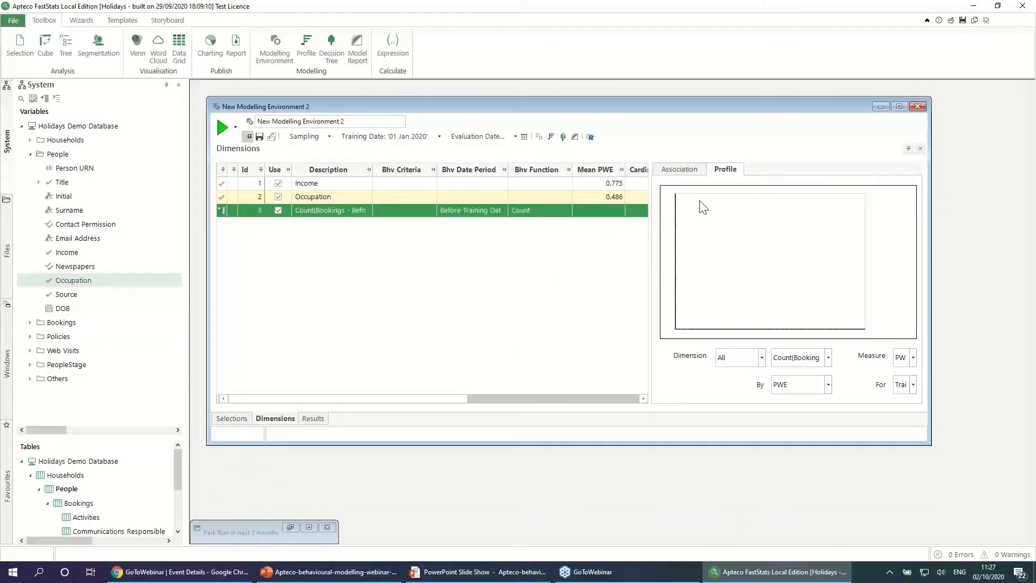
Step: Generate a People aggregation that counts WebVisits by Web Visit Time and add it as a dimension
right_click(287, 242)
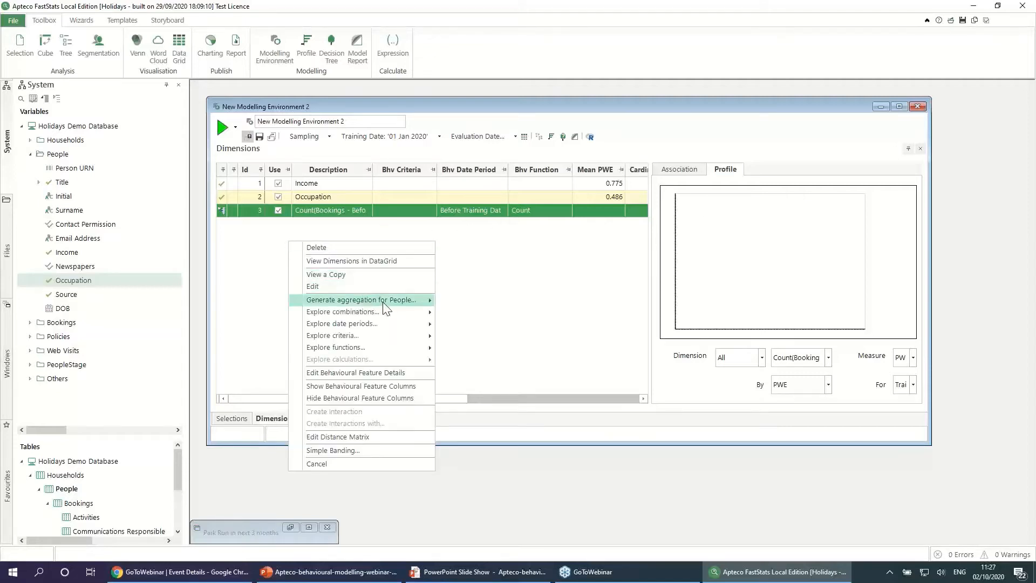
mouse_move(397, 302)
mouse_move(461, 308)
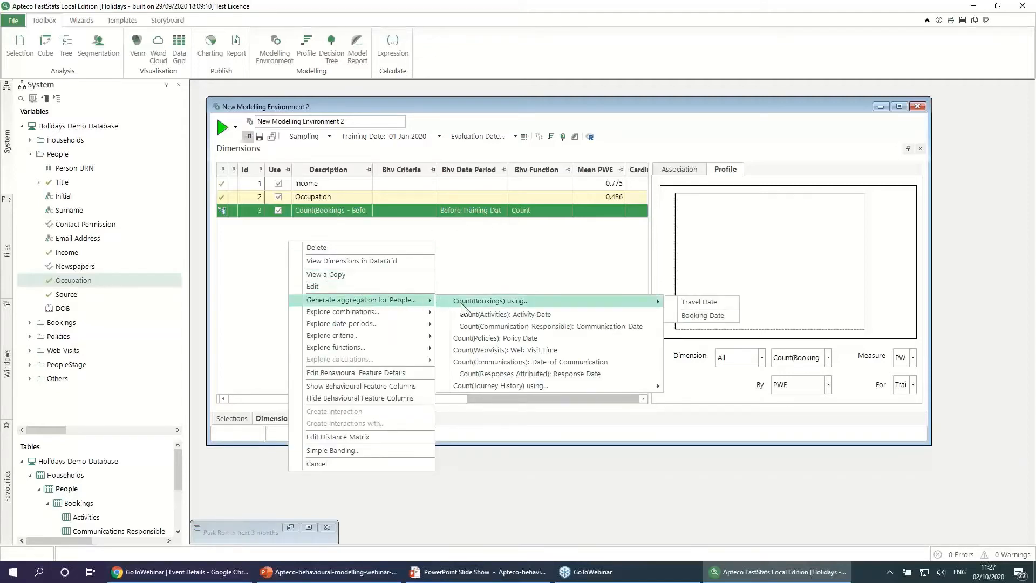
left_click(473, 351)
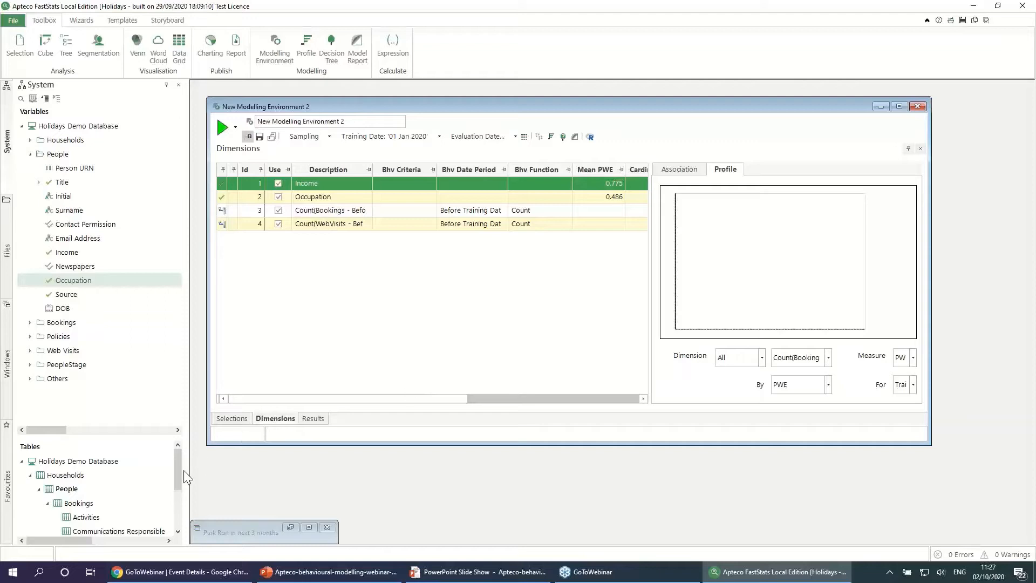
Step: Review the tables available for aggregation and rebuild the modelling environment with both count dimensions, accepting the notice about expressions
left_click_drag(179, 470, 170, 495)
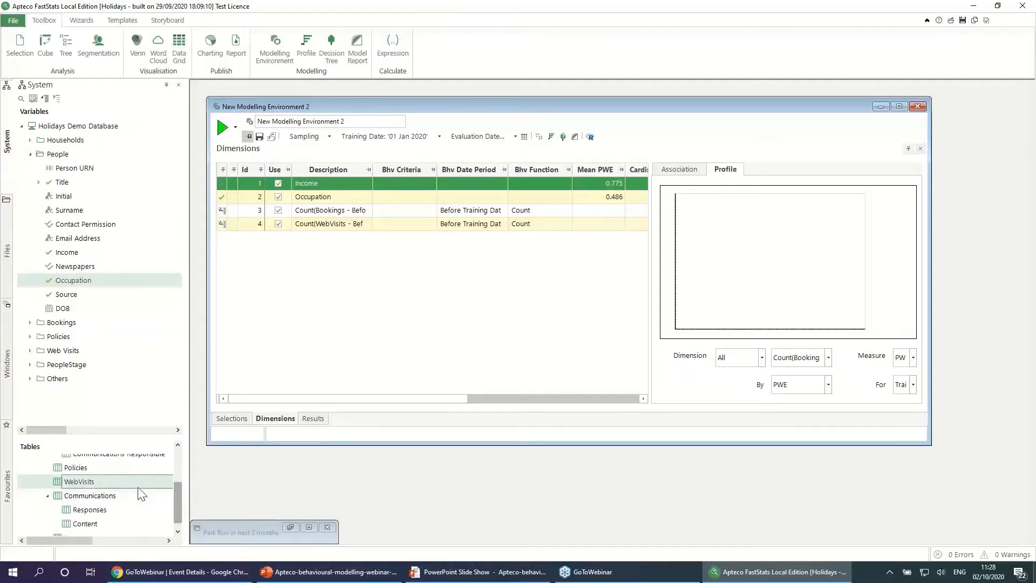
left_click_drag(176, 498, 184, 467)
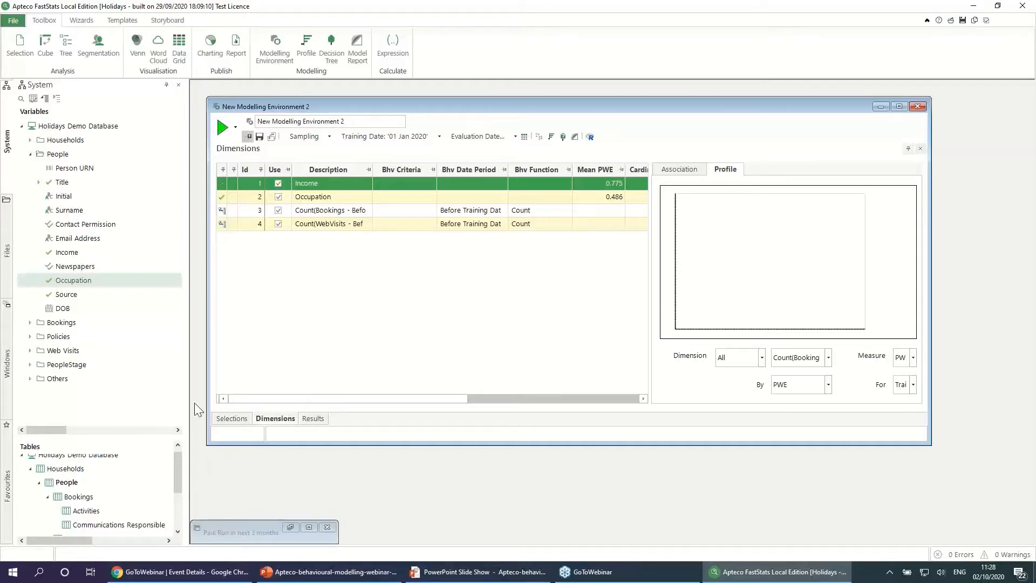
left_click(223, 131)
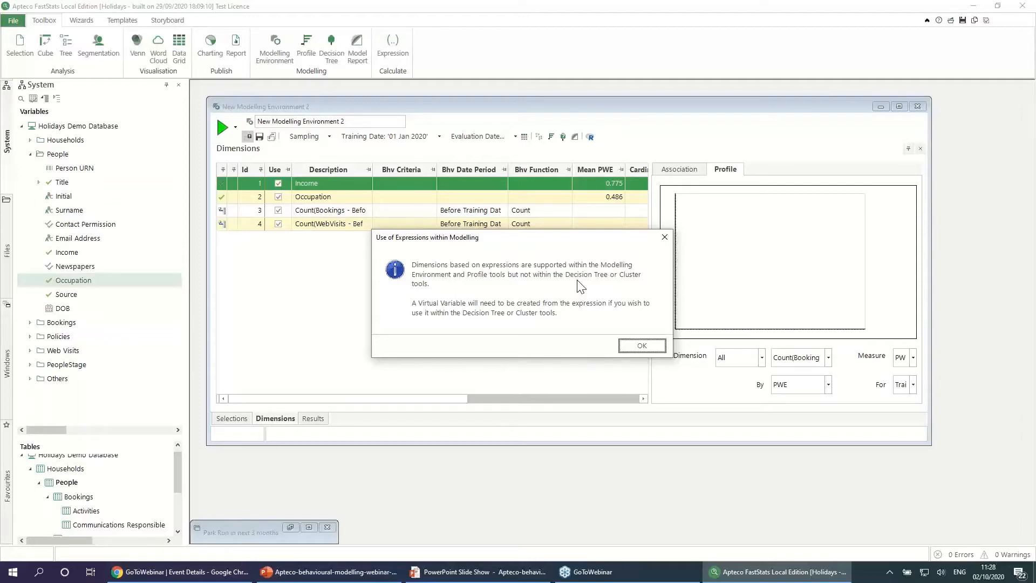
left_click(656, 346)
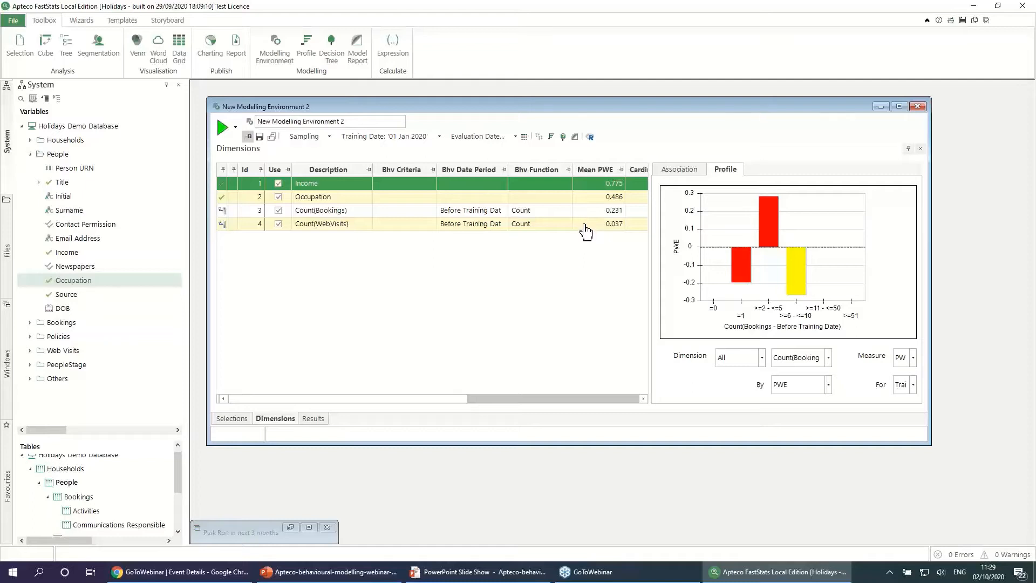
Step: Compare the PWE profile charts of Count(Bookings), Income and Count(WebVisits)
left_click(319, 212)
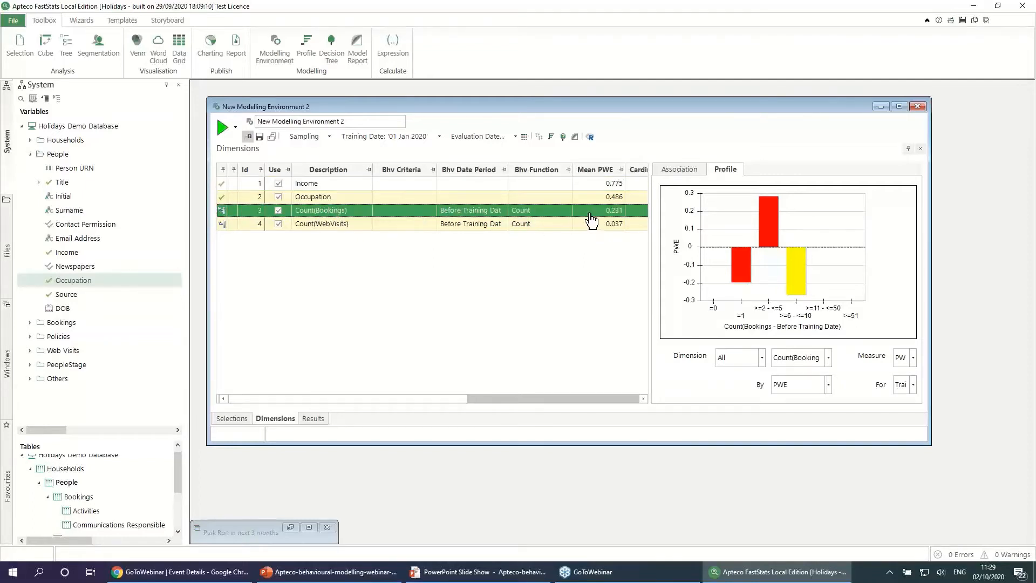
left_click(457, 187)
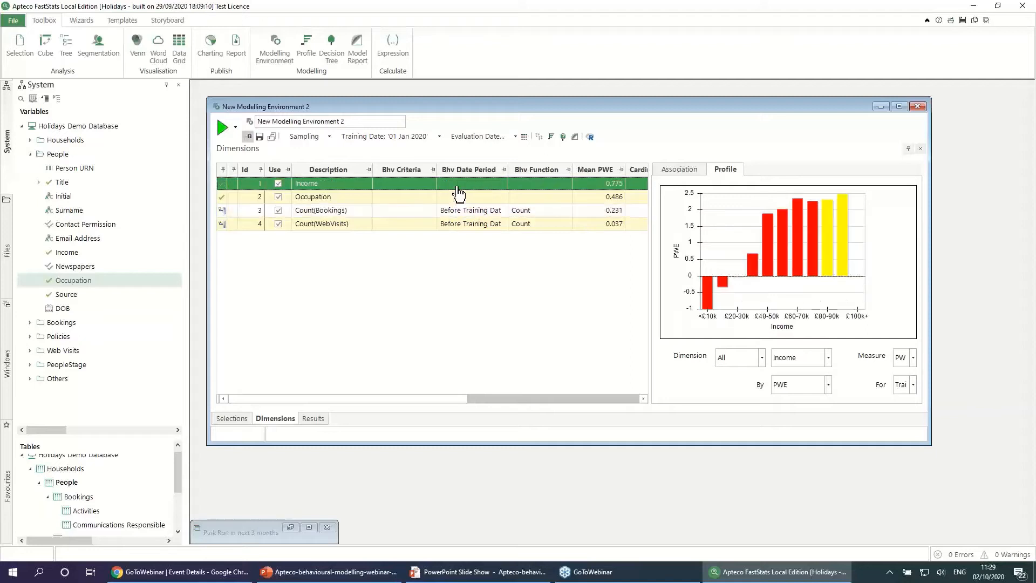
left_click(345, 225)
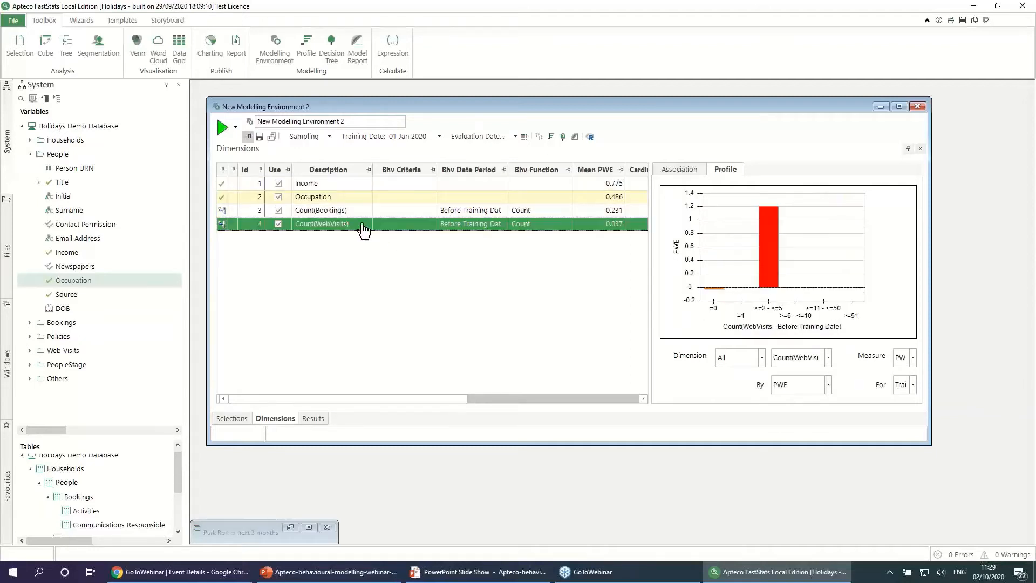
Step: Sort the dimensions by descending Mean PWE and examine the Income, Count(Bookings) and Count(WebVisits) profile charts in turn
right_click(598, 177)
left_click(612, 252)
left_click(363, 186)
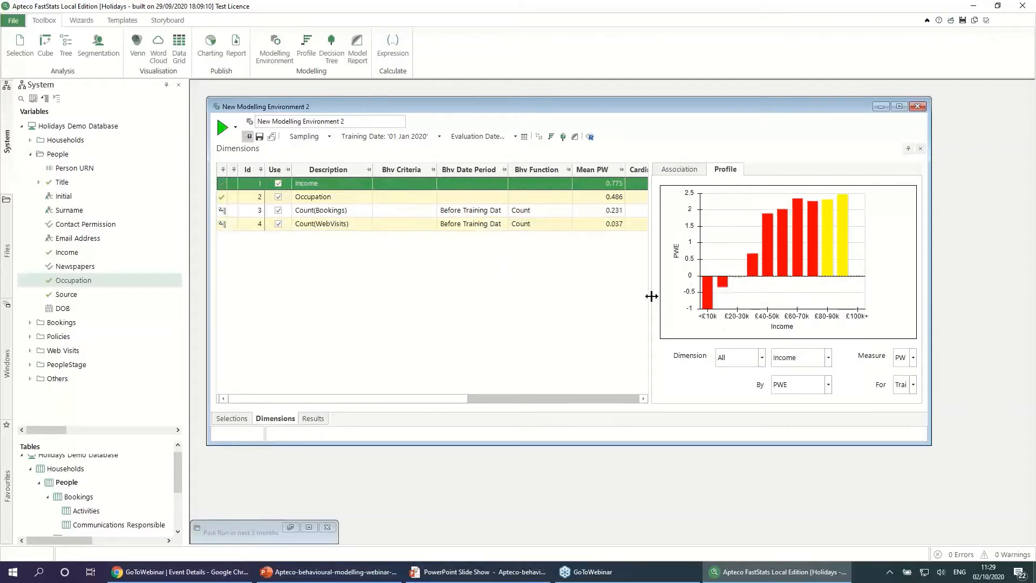
left_click(357, 211)
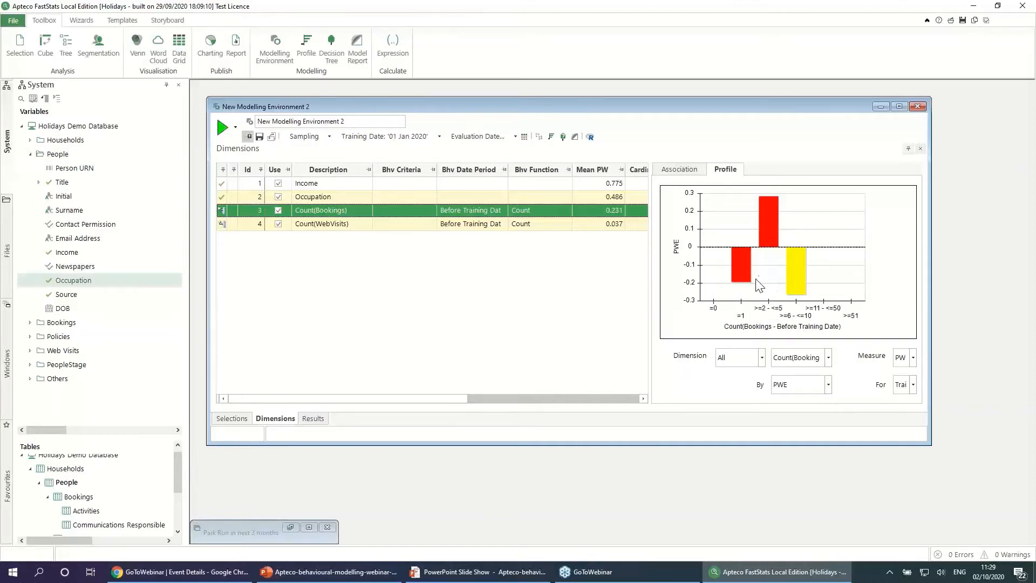
mouse_move(771, 249)
left_click(491, 227)
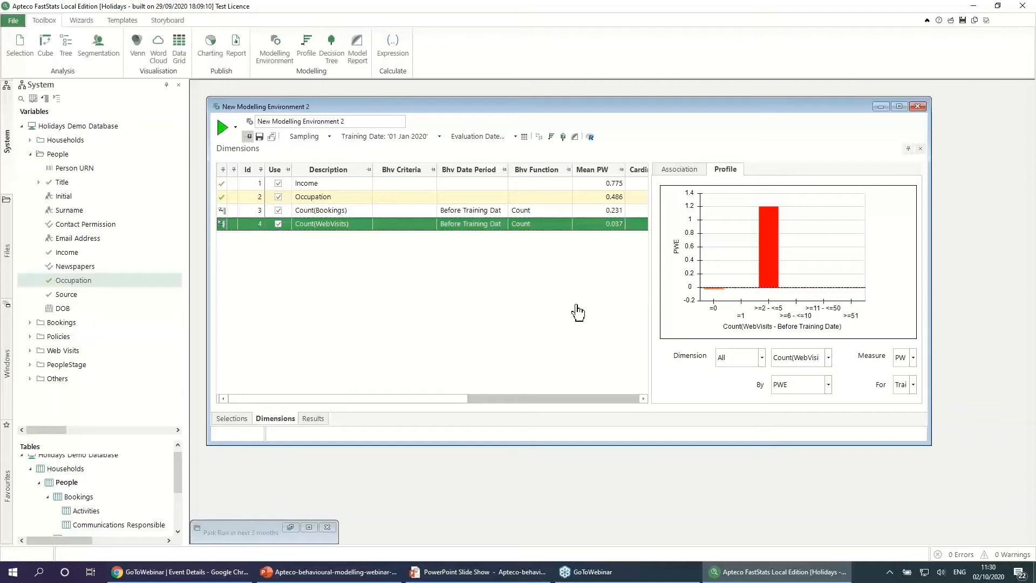
Step: Generate different units of date period from the Count(Bookings) dimension, leaving the original feature marked as Used
left_click(329, 214)
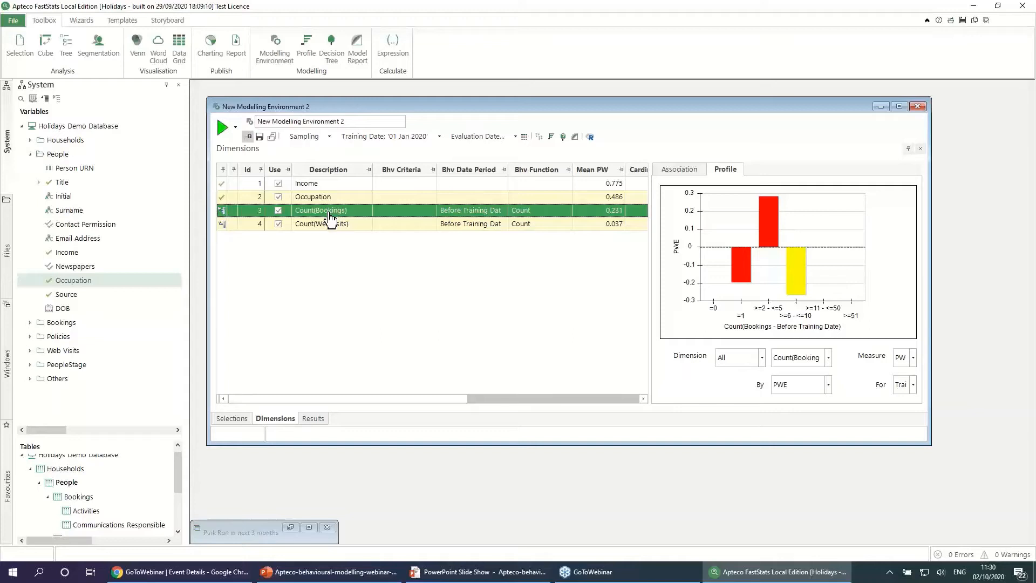
right_click(330, 217)
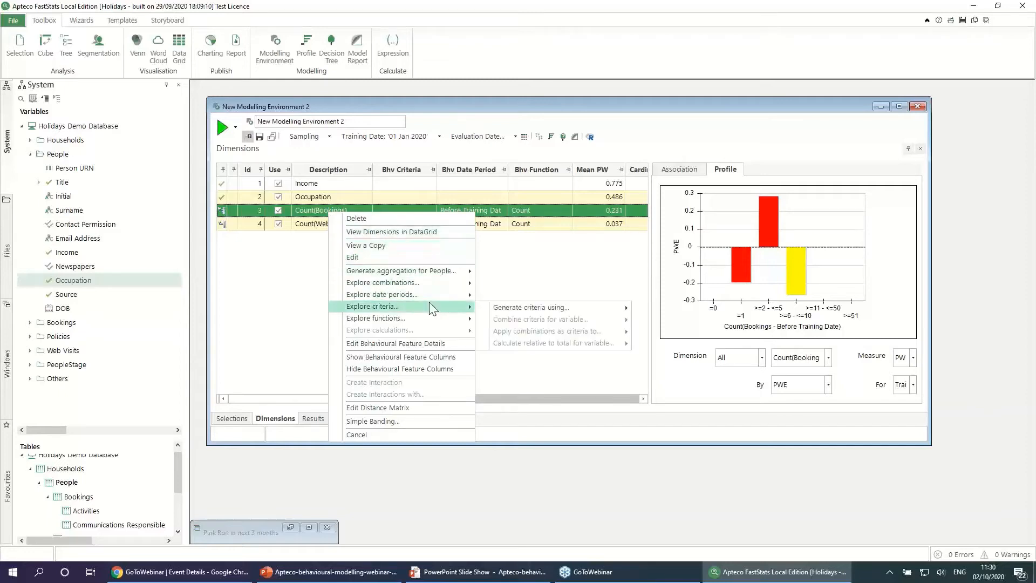
mouse_move(431, 297)
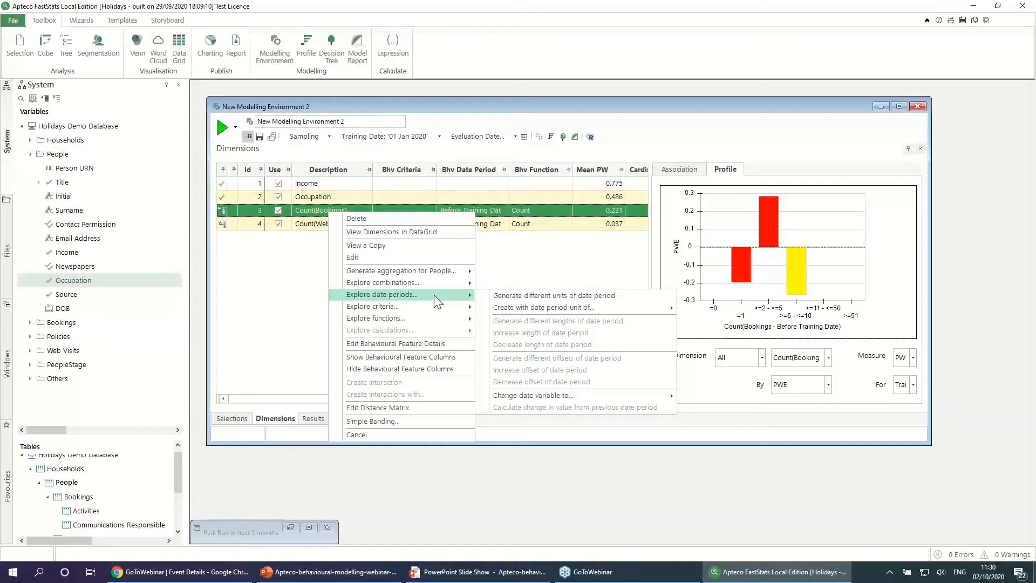
left_click(538, 303)
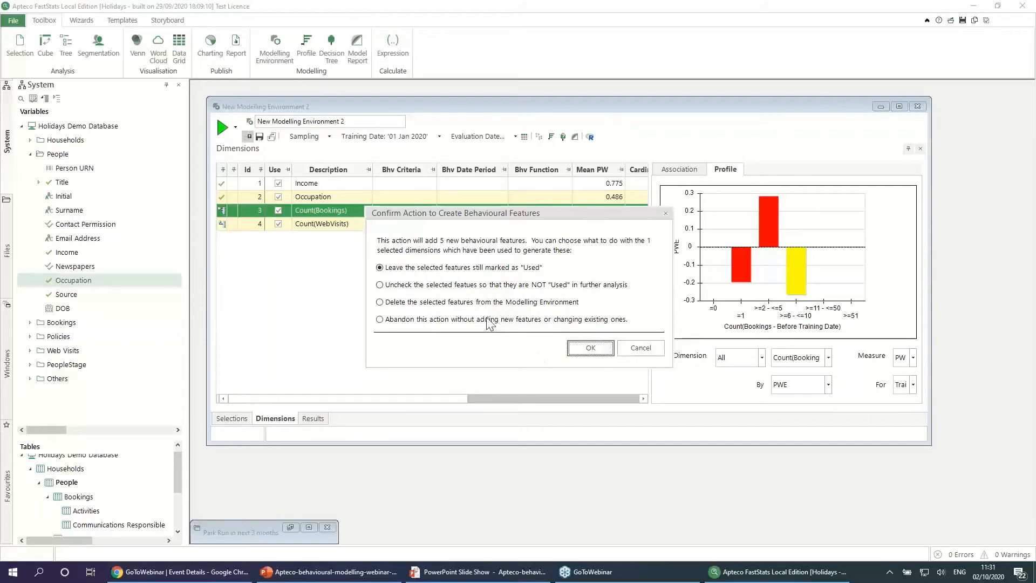
left_click(587, 348)
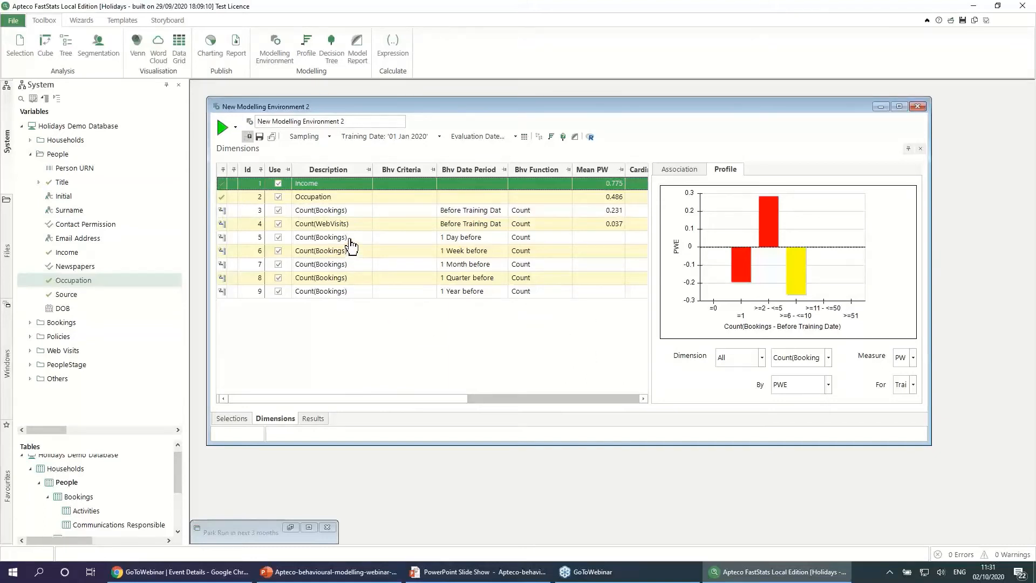
Step: Select the new Count(Bookings) features from 1 Day before to 1 Year before and rebuild the modelling environment
left_click(350, 238)
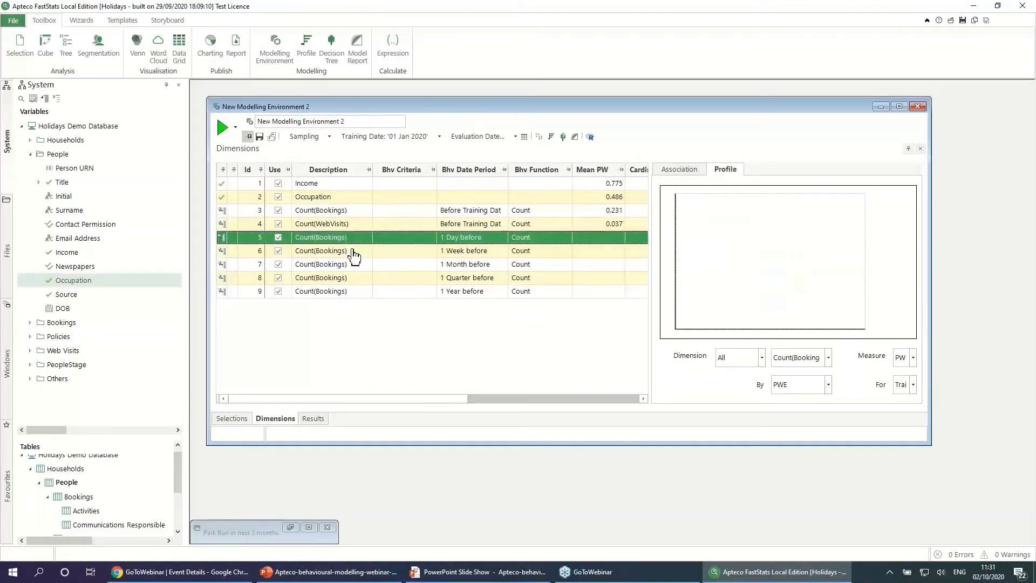
left_click(356, 293, "shift")
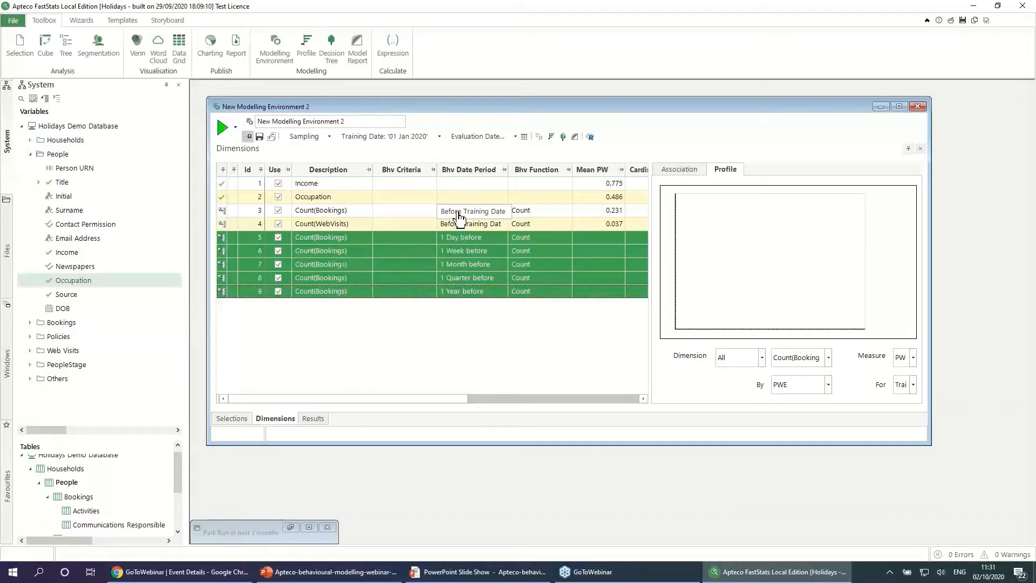
left_click(222, 129)
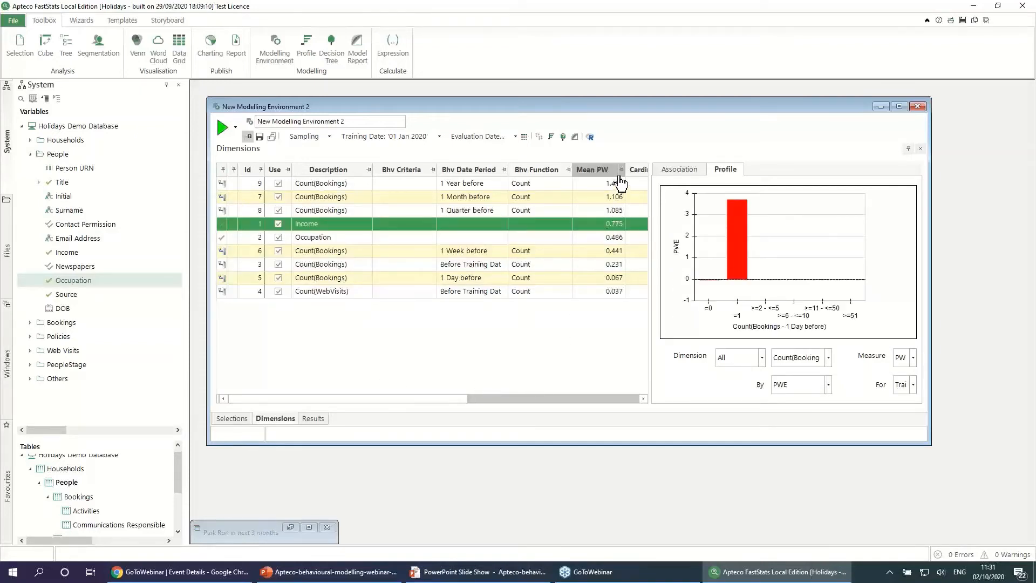
Step: Widen the Mean PWE column and show the profile chart for Count(Bookings) with the 1 Year before date period
left_click_drag(622, 169, 632, 169)
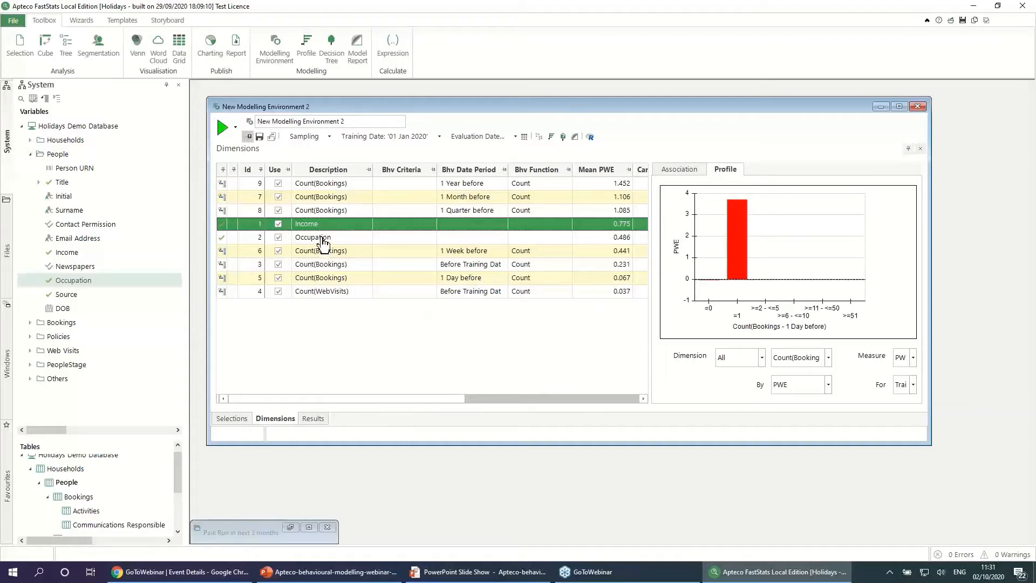
left_click(328, 186)
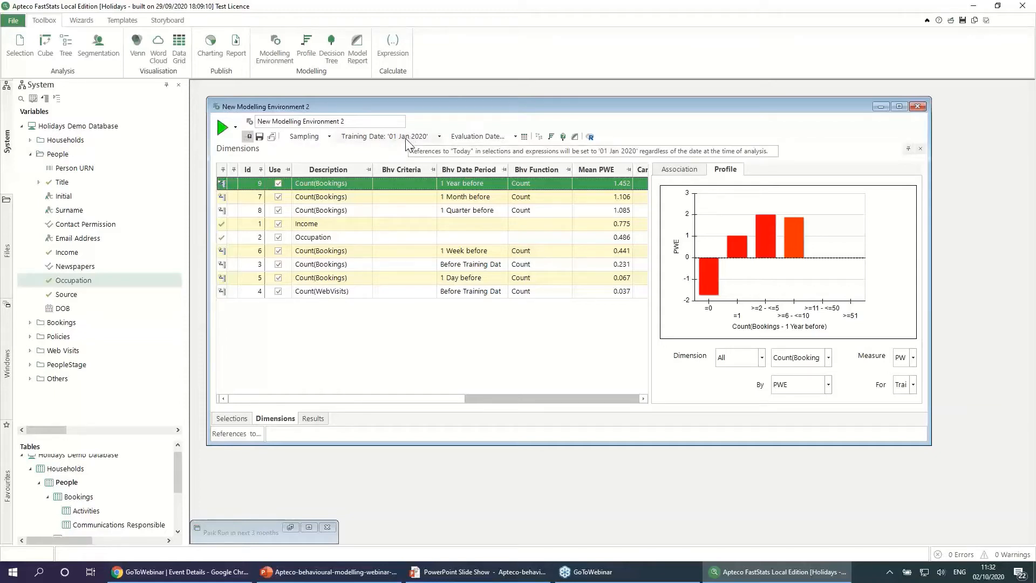
Step: Compare the Count(Bookings) profile charts for the 1 Month, 1 Quarter and 1 Year before date periods
left_click(345, 199)
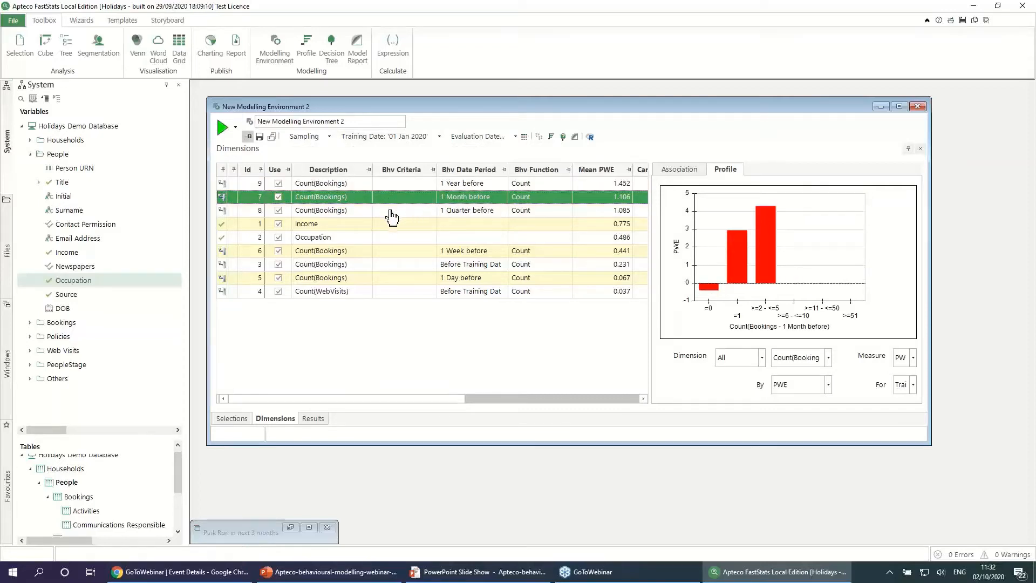
left_click(369, 212)
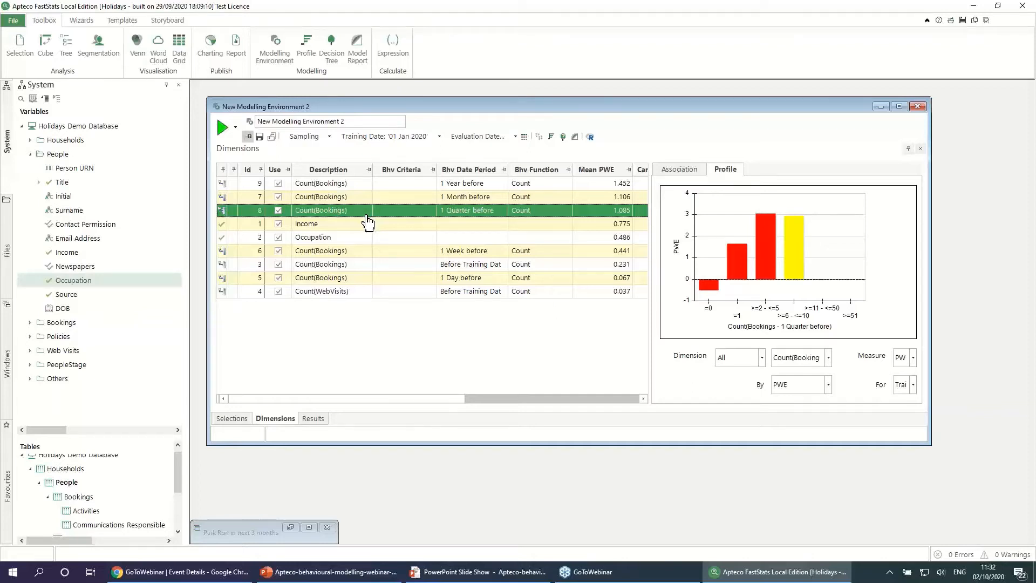
left_click(372, 185)
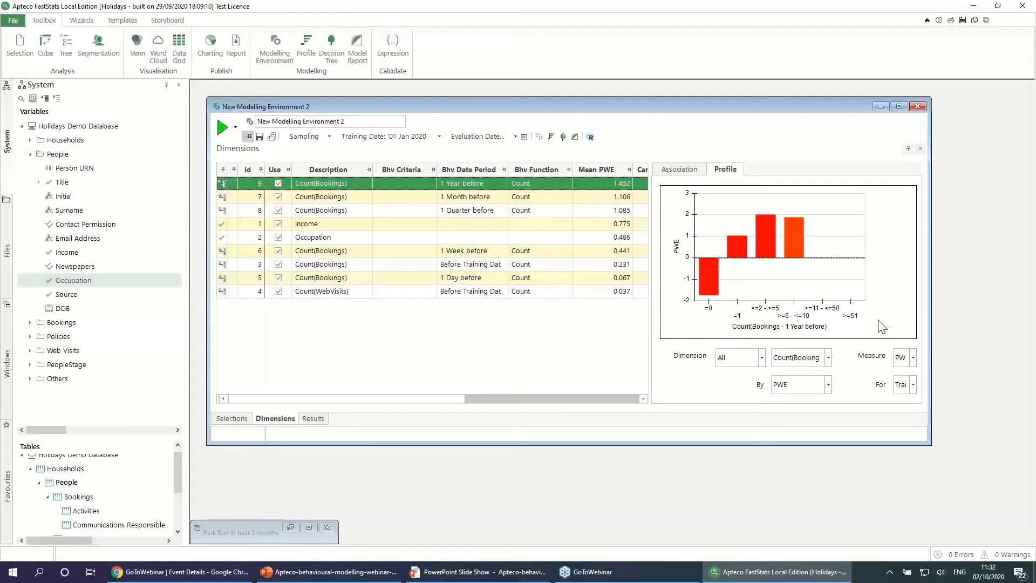
Step: Examine the 1 Year before Count(Bookings) profile by percentages, and return the chart's measure to PWE
left_click(911, 358)
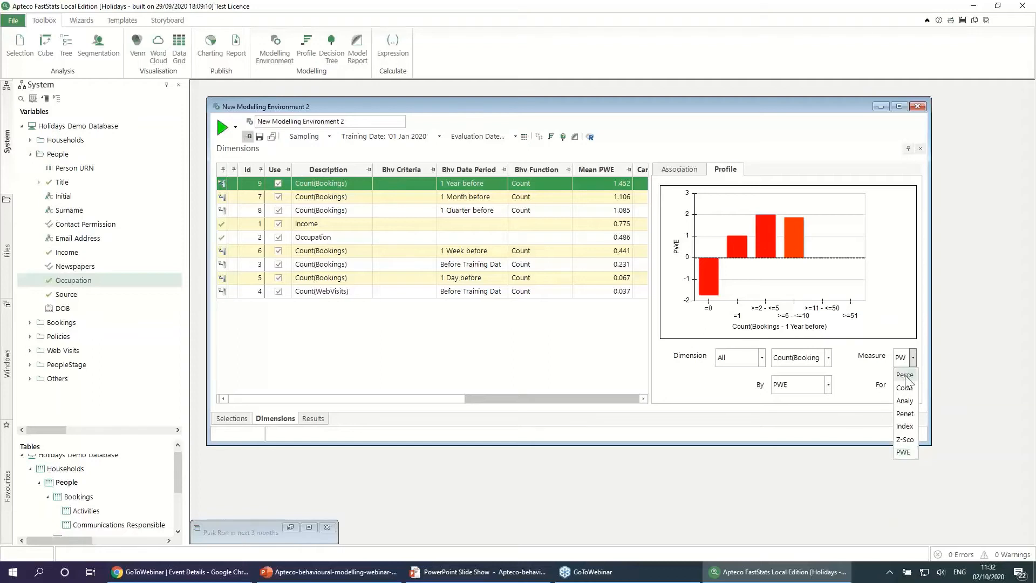
left_click(904, 374)
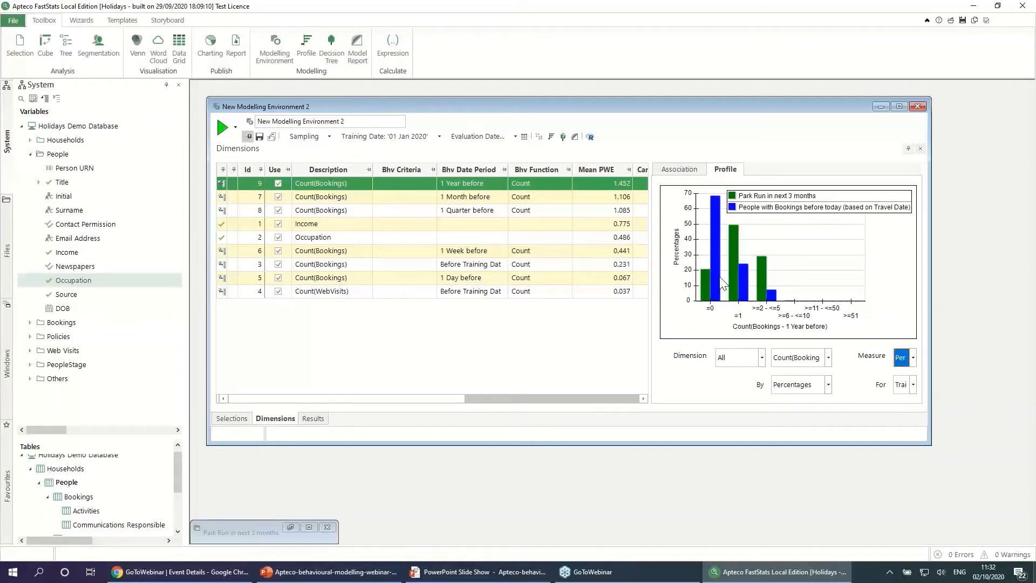
mouse_move(719, 285)
left_click(899, 357)
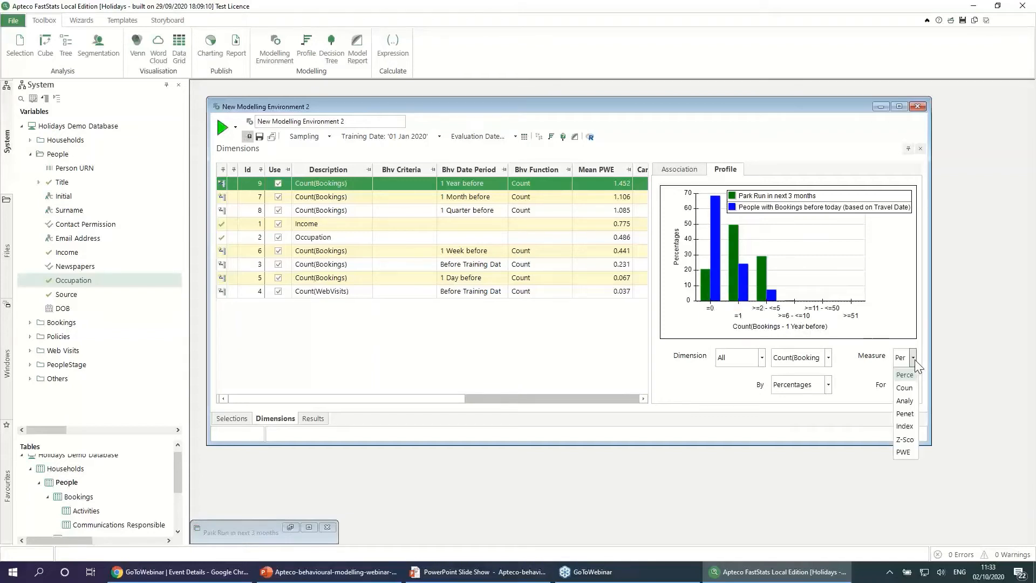
left_click(903, 452)
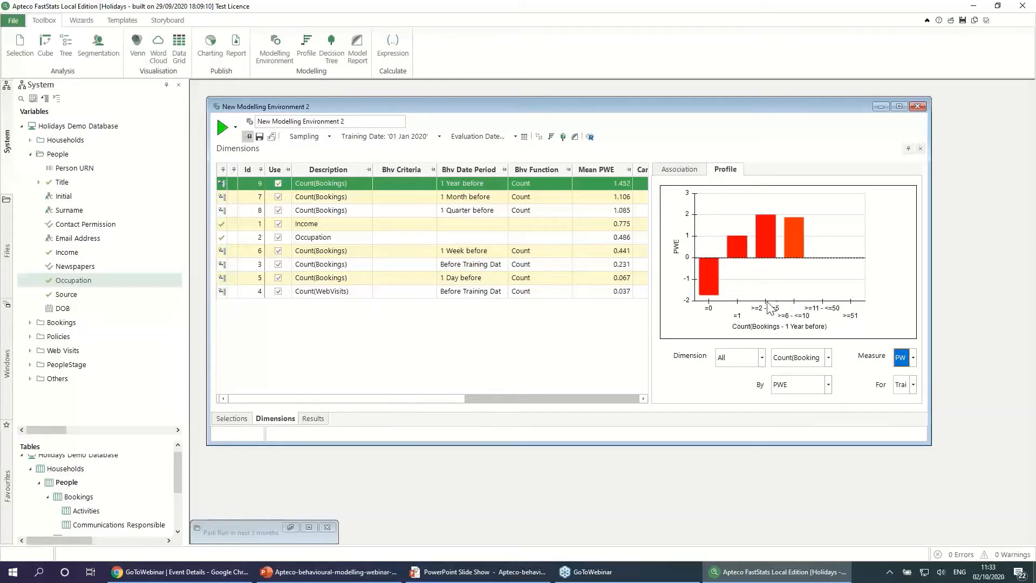
Step: Widen the dimensions grid and set the modelling environment's evaluation to use the fixed date 01/04/2020
left_click_drag(650, 319, 721, 319)
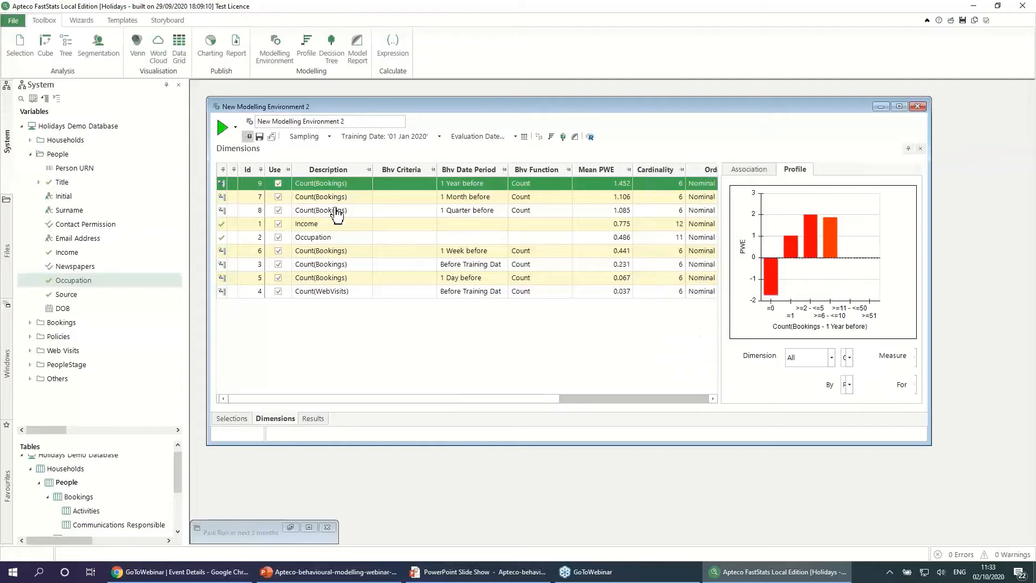
left_click(488, 136)
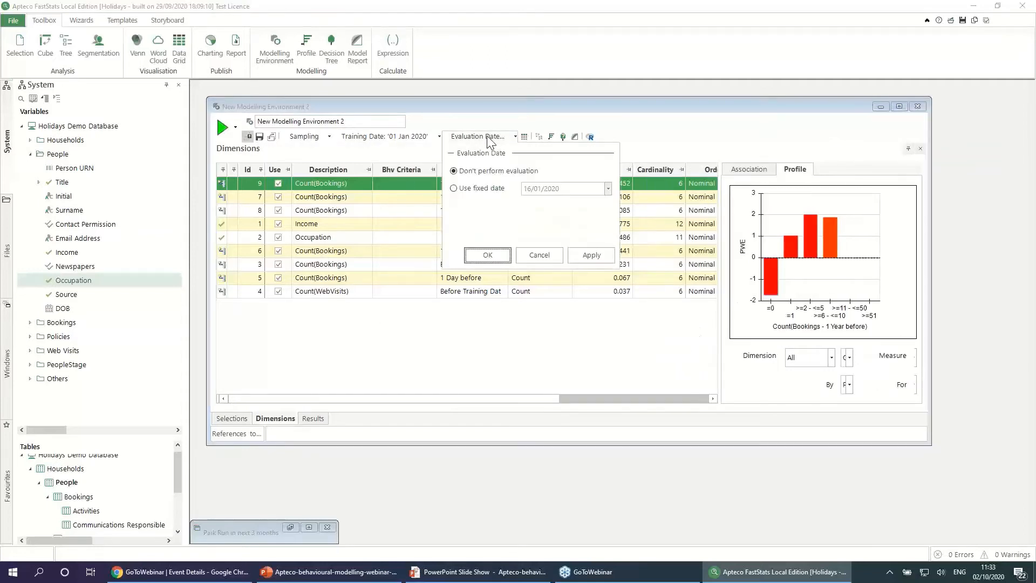
left_click(472, 193)
left_click(608, 188)
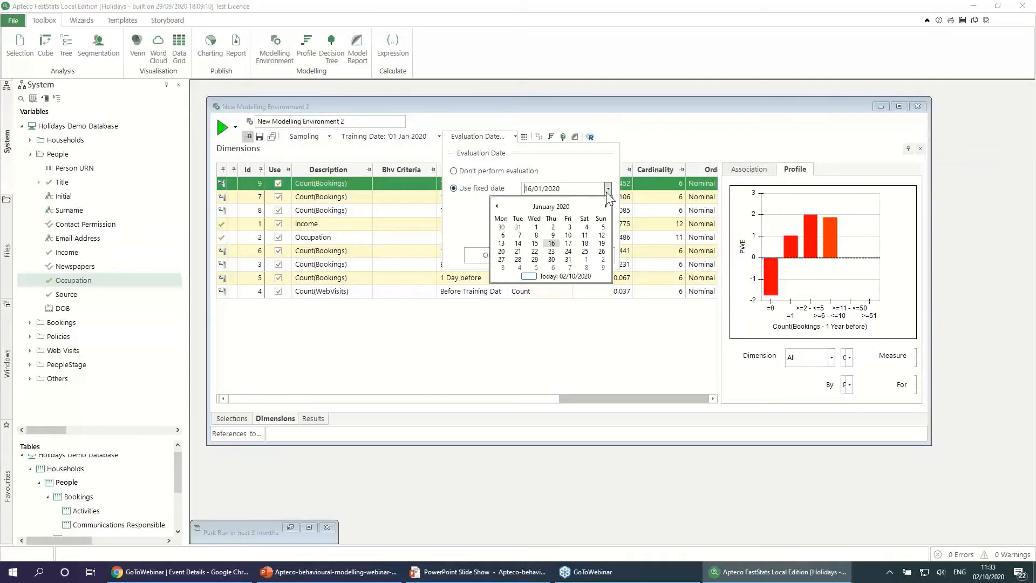
left_click(605, 206)
left_click(605, 207)
left_click(605, 207)
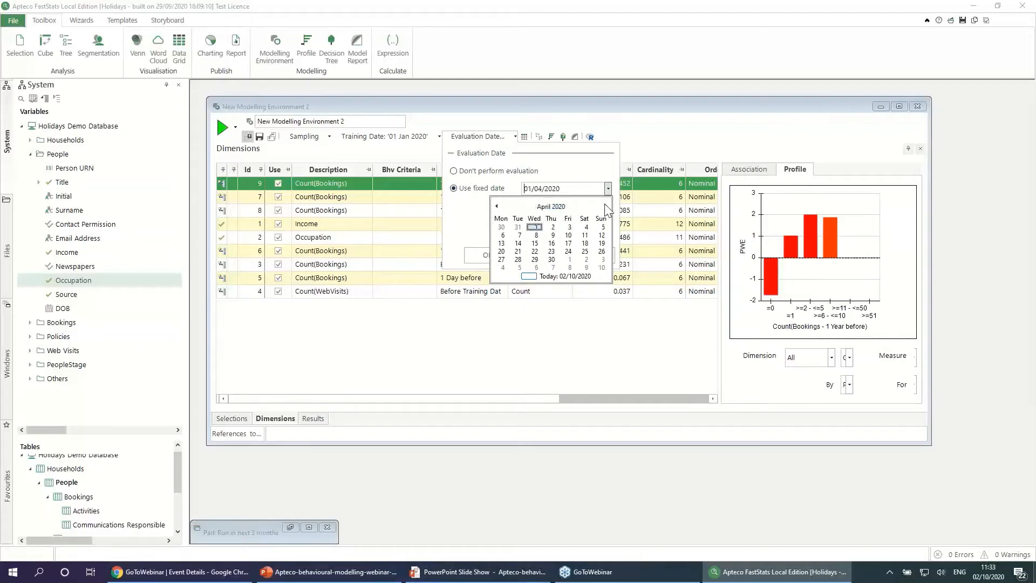
left_click(535, 227)
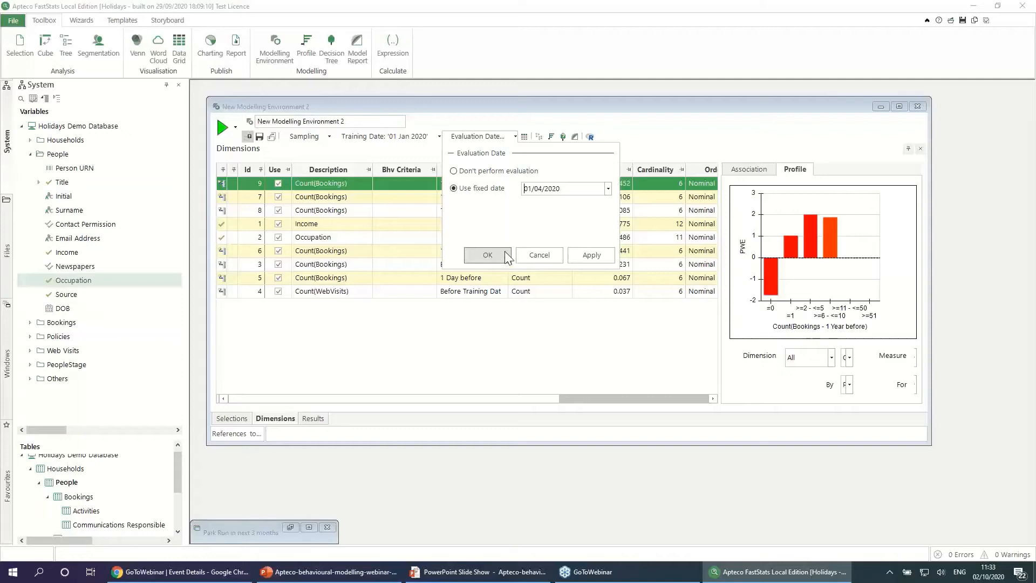
left_click(487, 254)
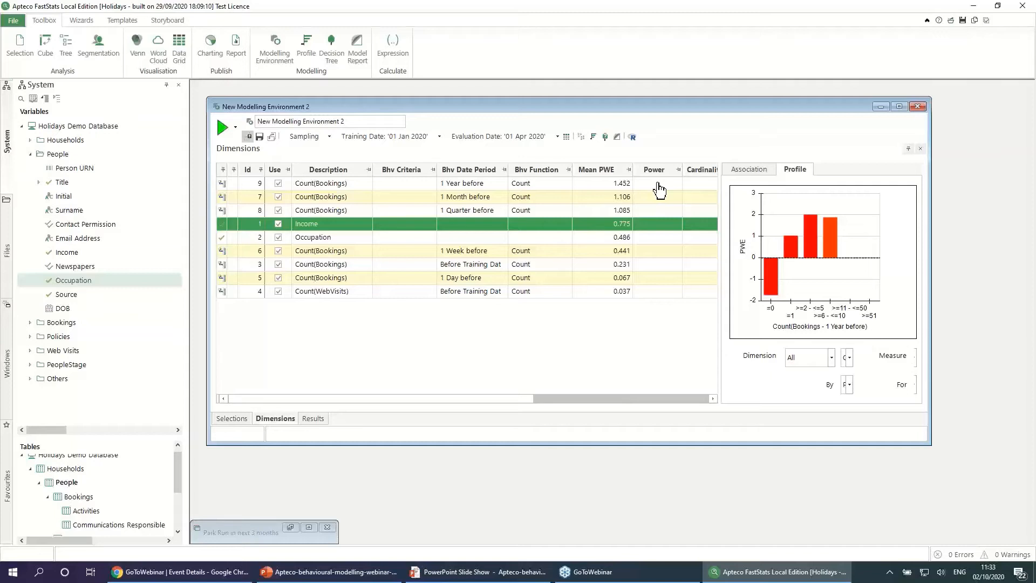
Step: Rebuild the modelling environment and sort the dimensions by descending Power
left_click(342, 186)
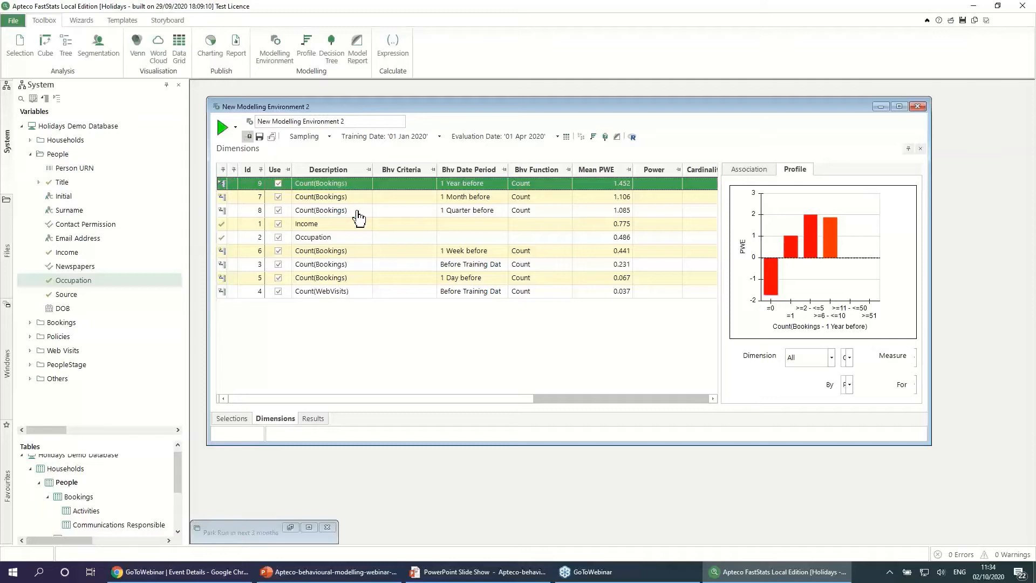
left_click(222, 128)
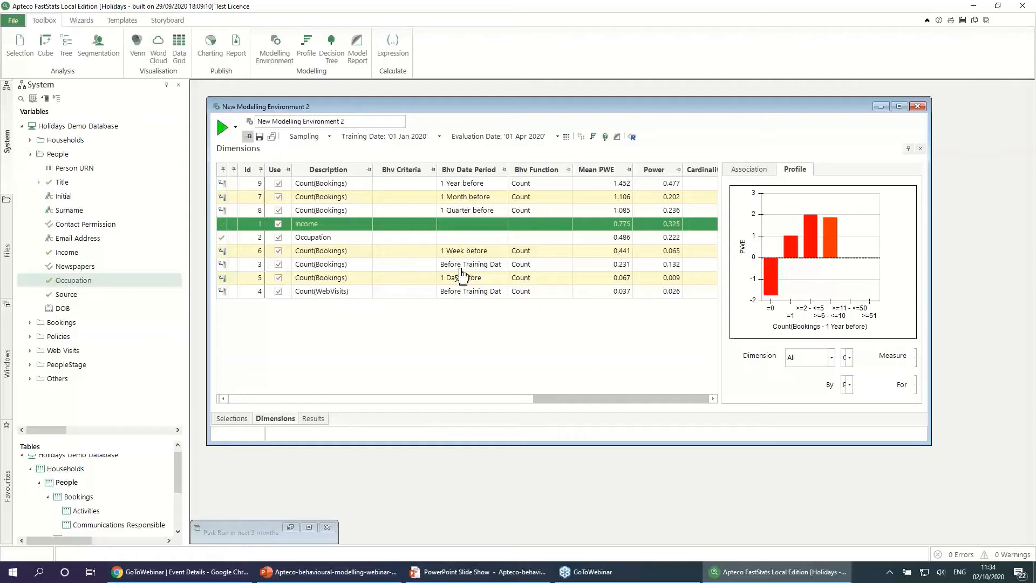
right_click(658, 172)
left_click(672, 190)
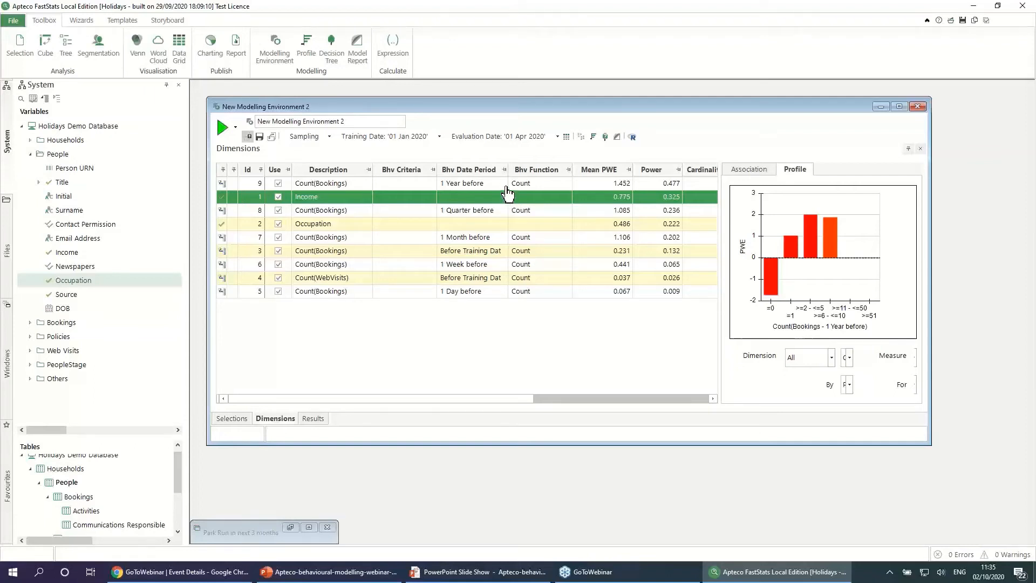
Step: Delete the Count(WebVisits) dimension and the Count(Bookings) dimensions for 1 Day before and 1 Week before
left_click(482, 294)
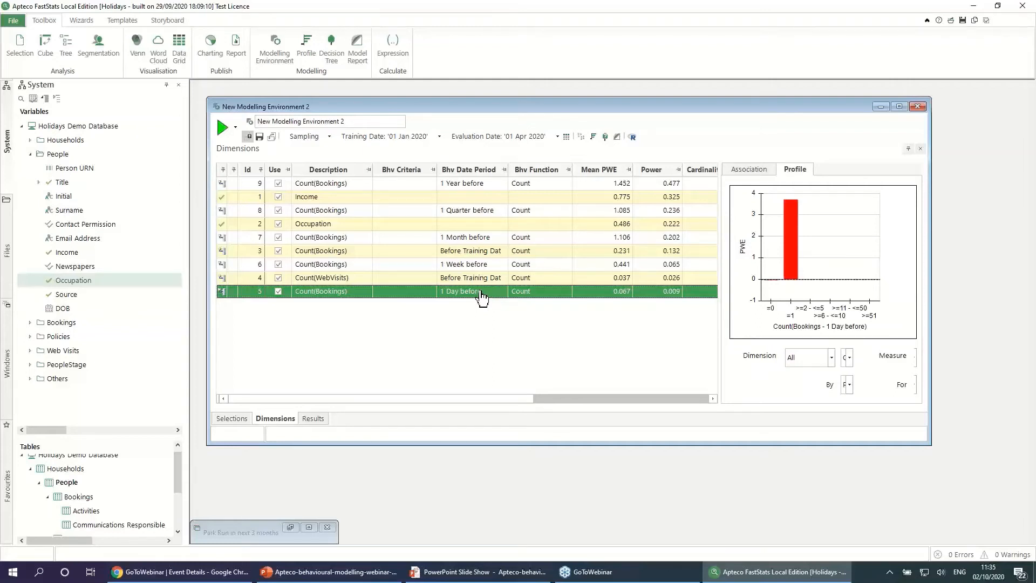
left_click(482, 278, "ctrl")
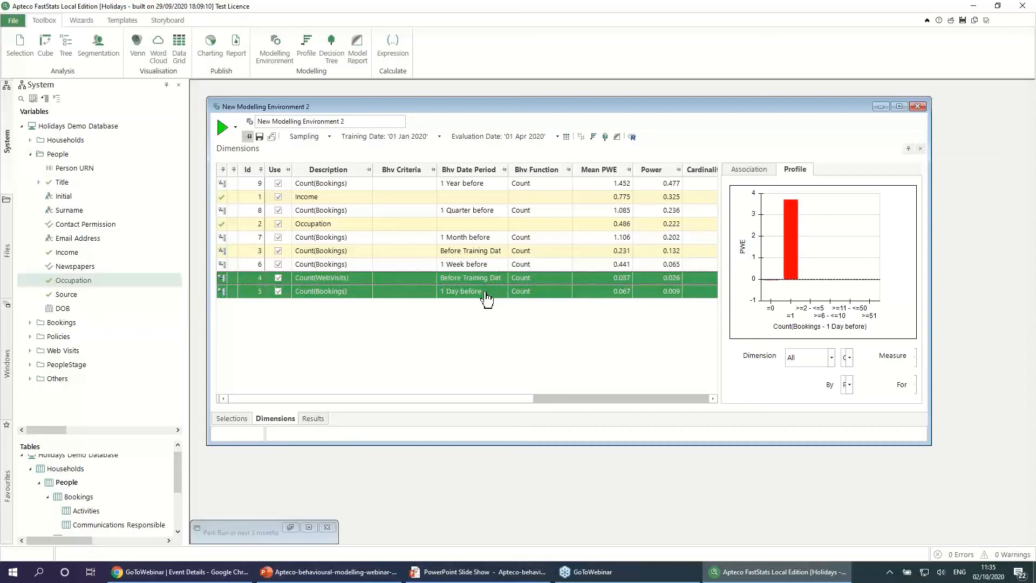
left_click(483, 266, "ctrl")
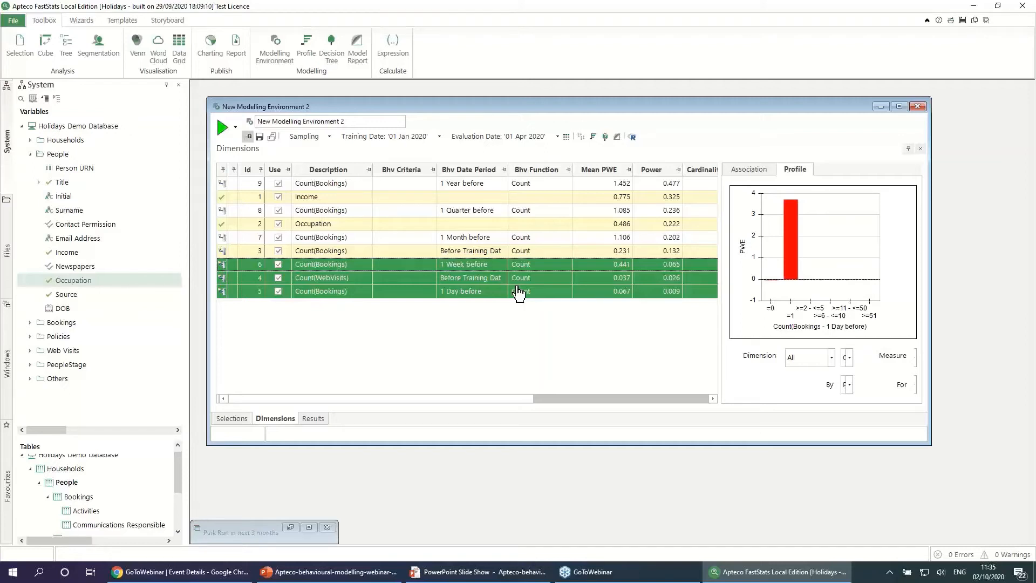
key("Delete")
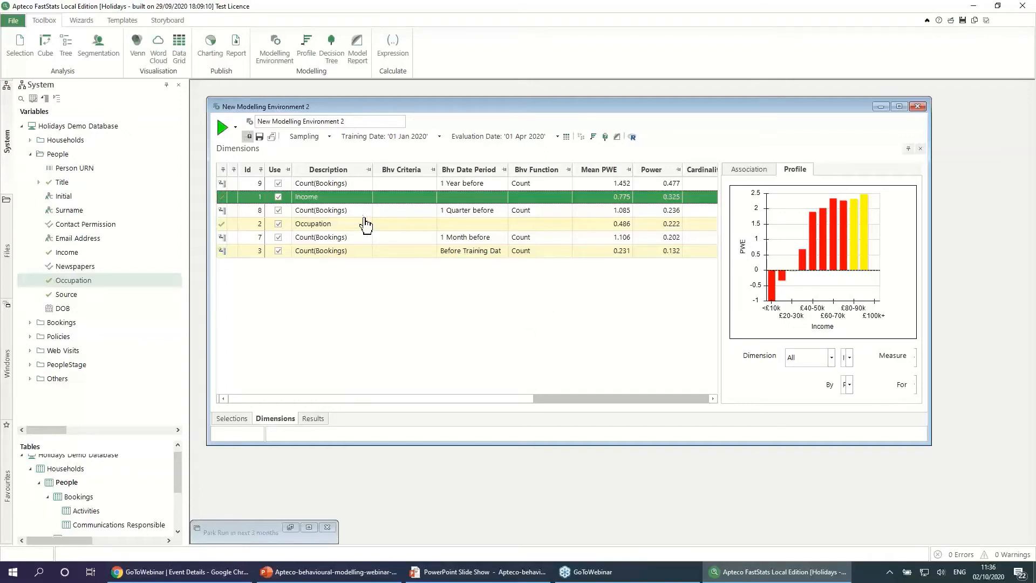
Step: Generate the change in value from the previous date period for Count(Bookings) 1 Year before, leaving the original marked as Used
left_click(356, 188)
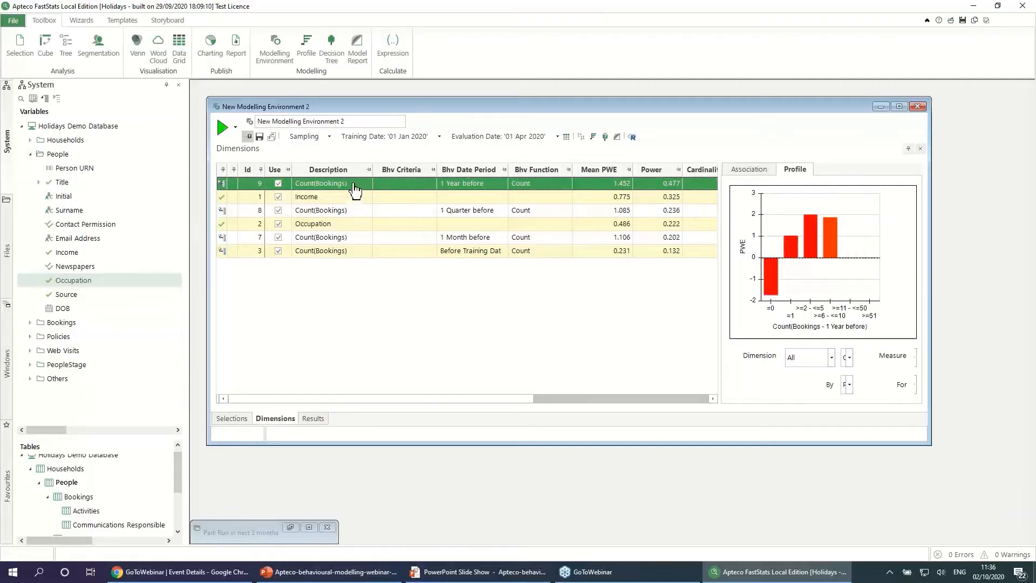
right_click(354, 190)
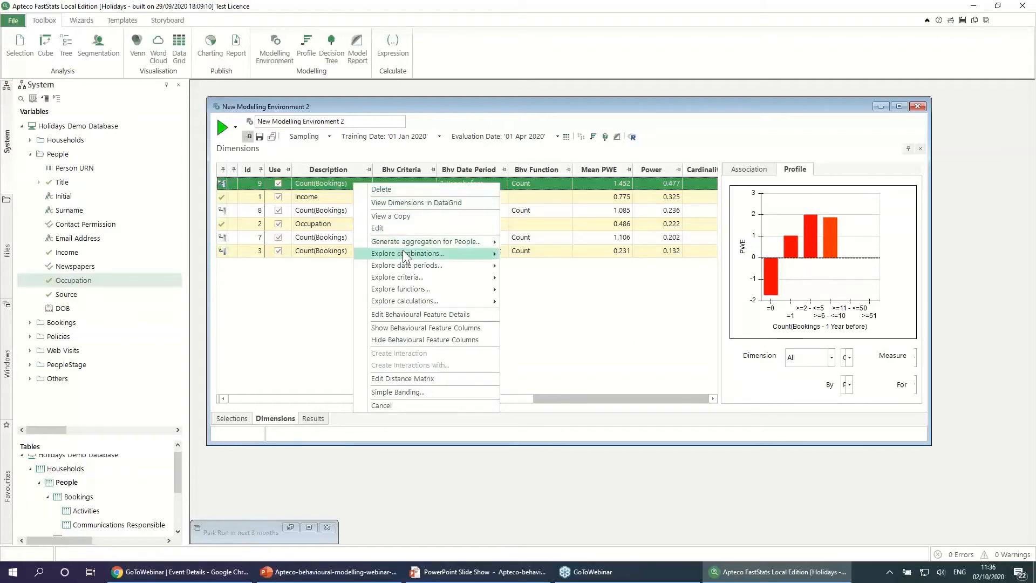
mouse_move(442, 298)
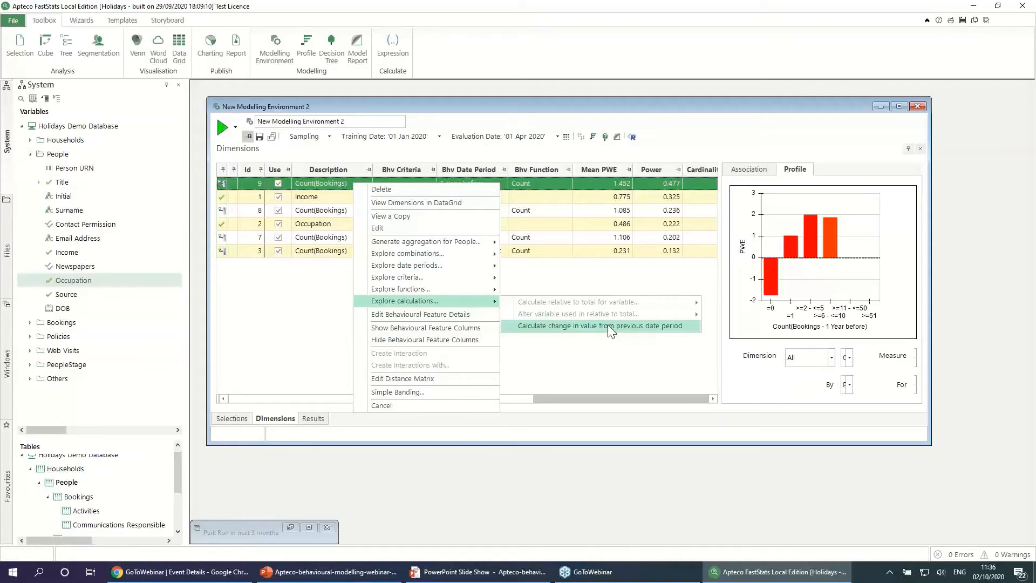
left_click(607, 325)
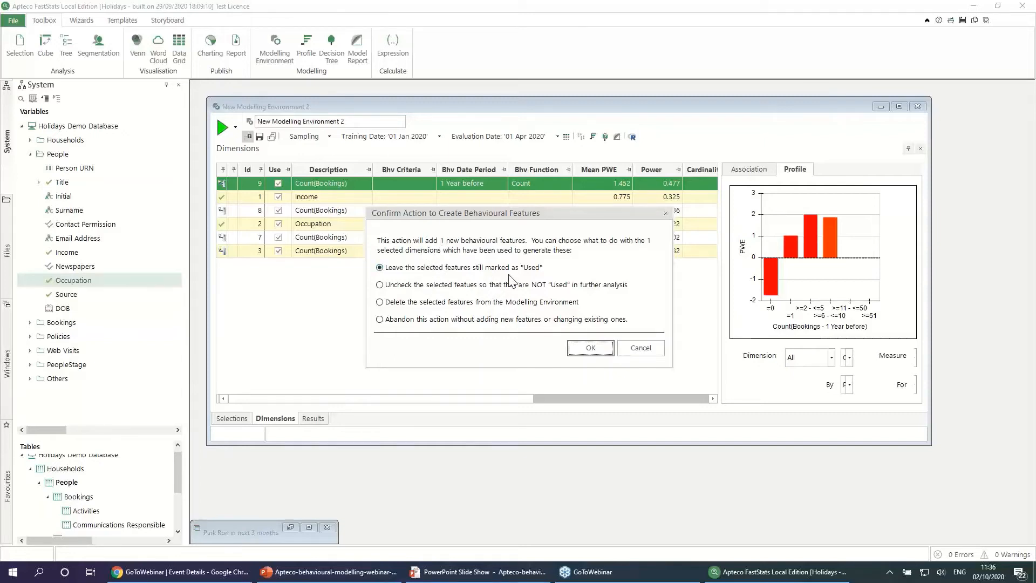
left_click(582, 348)
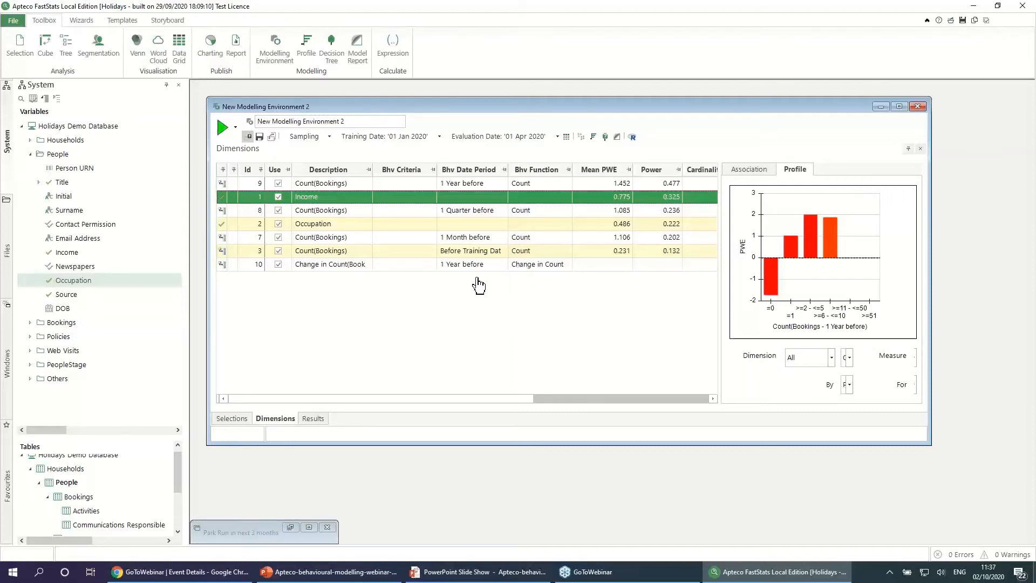
Step: Rebuild the modelling environment and show the profile chart for the change in Count(Bookings) feature
left_click(223, 130)
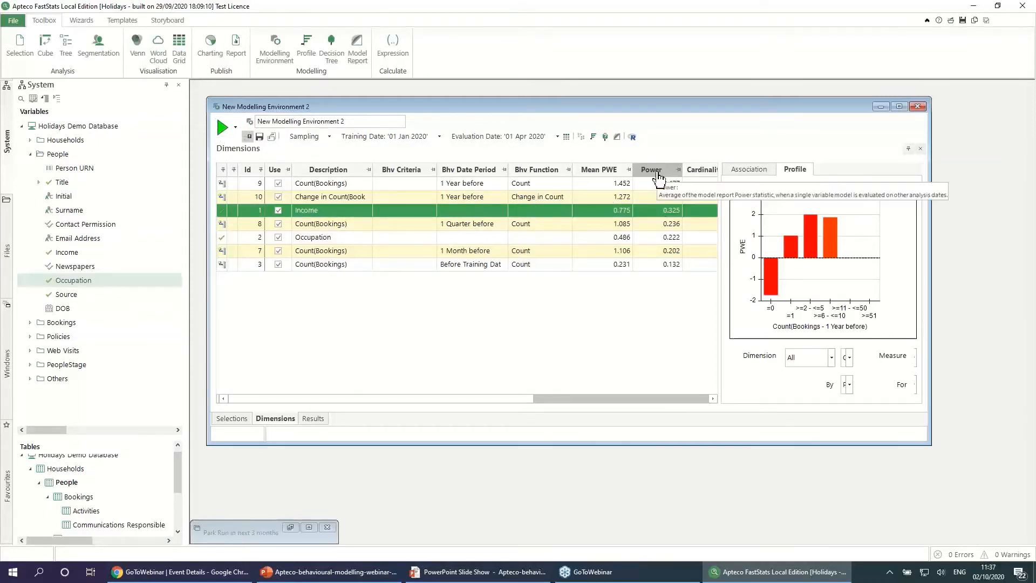
left_click(427, 197)
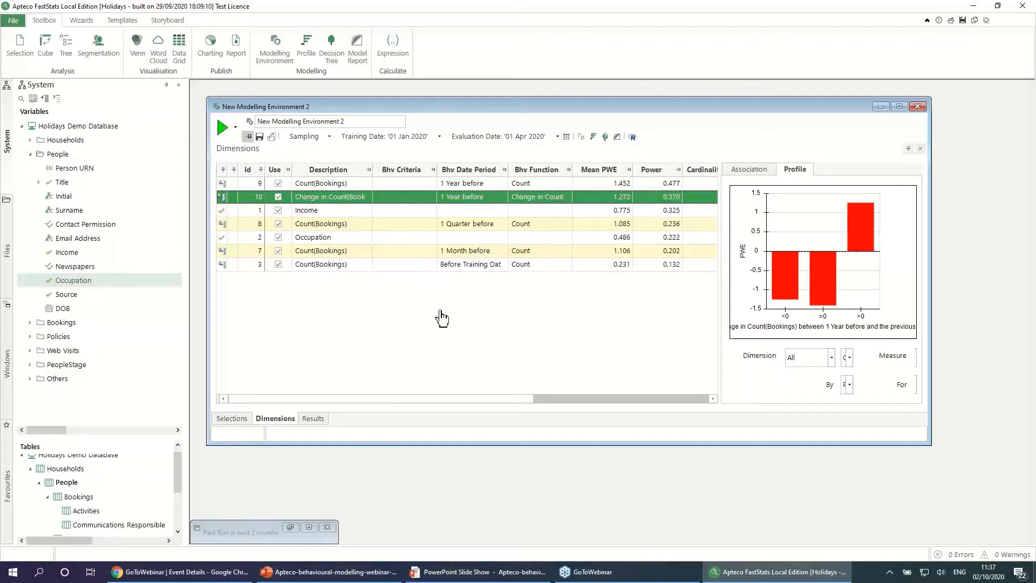
Step: Generate all different functions of booking Cost from Count(Bookings) Before Training Date and 1 Year before, leaving both originals marked as Used
left_click(343, 265)
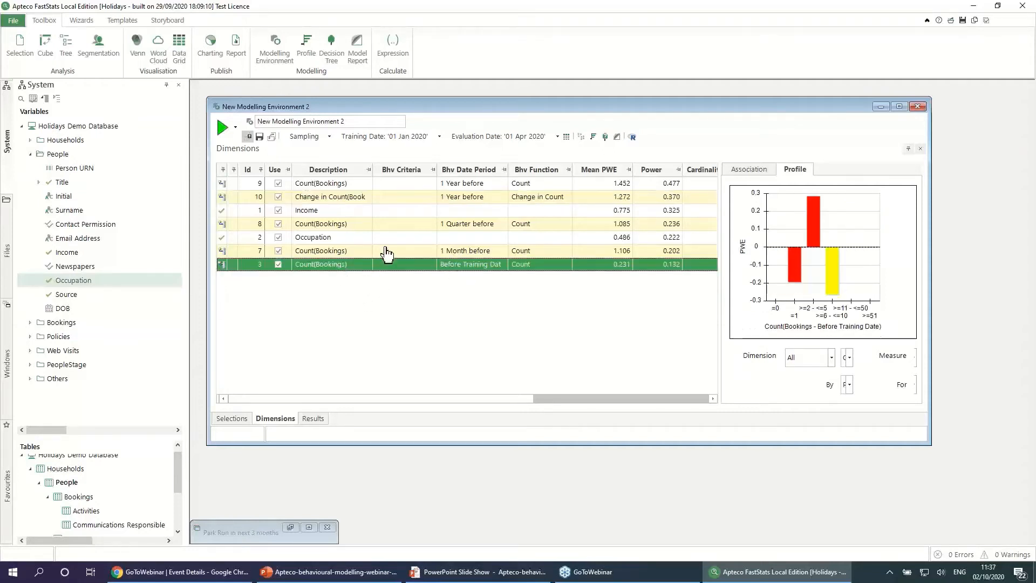
left_click(348, 185, "ctrl")
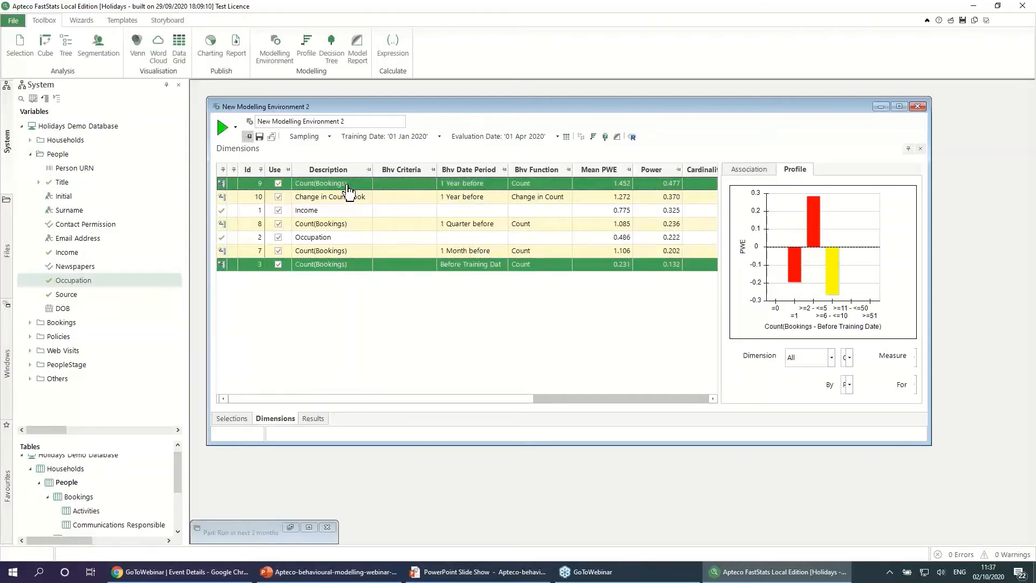
right_click(349, 267)
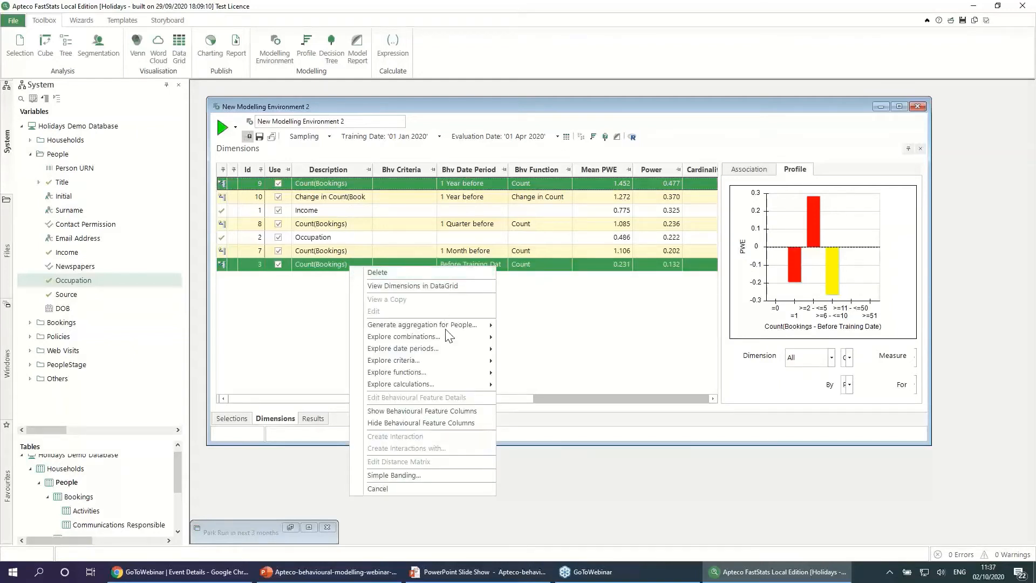
mouse_move(450, 372)
mouse_move(546, 376)
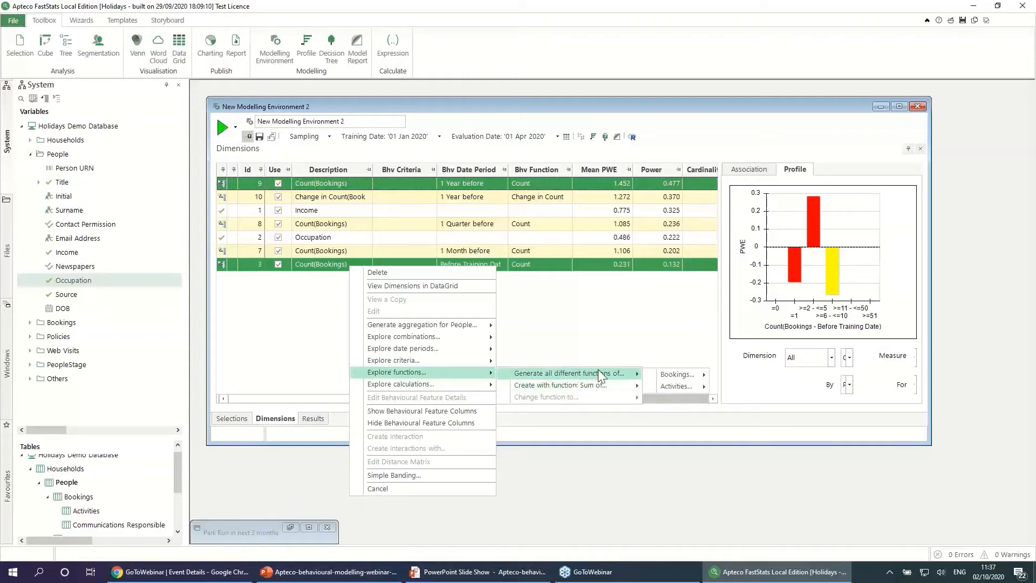
mouse_move(684, 378)
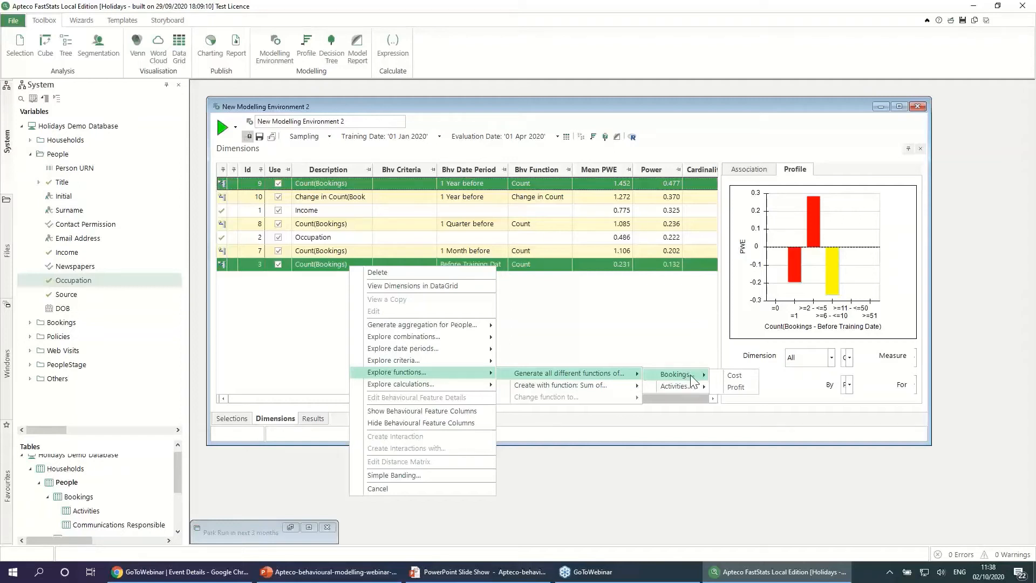
left_click(750, 381)
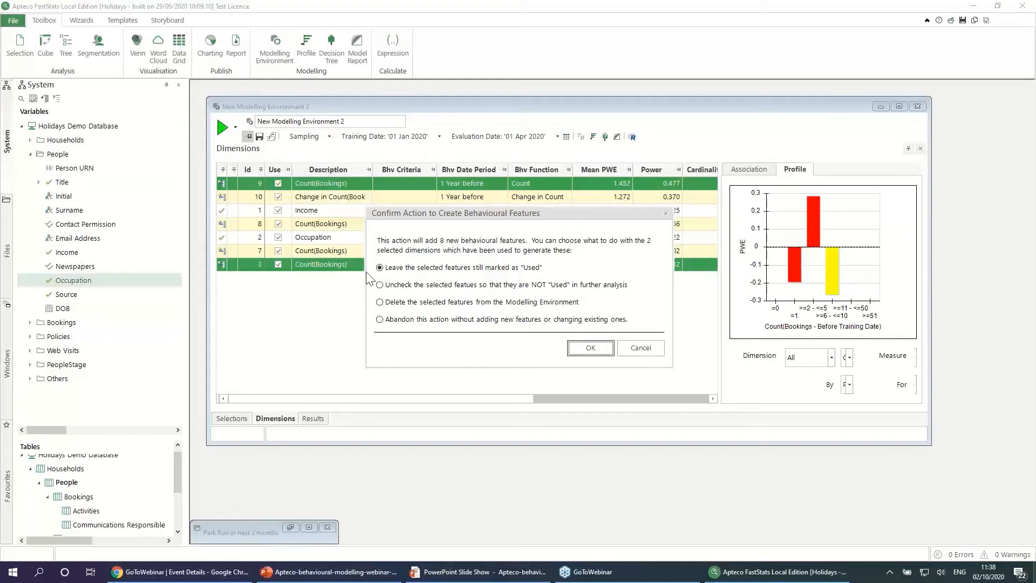
left_click(595, 346)
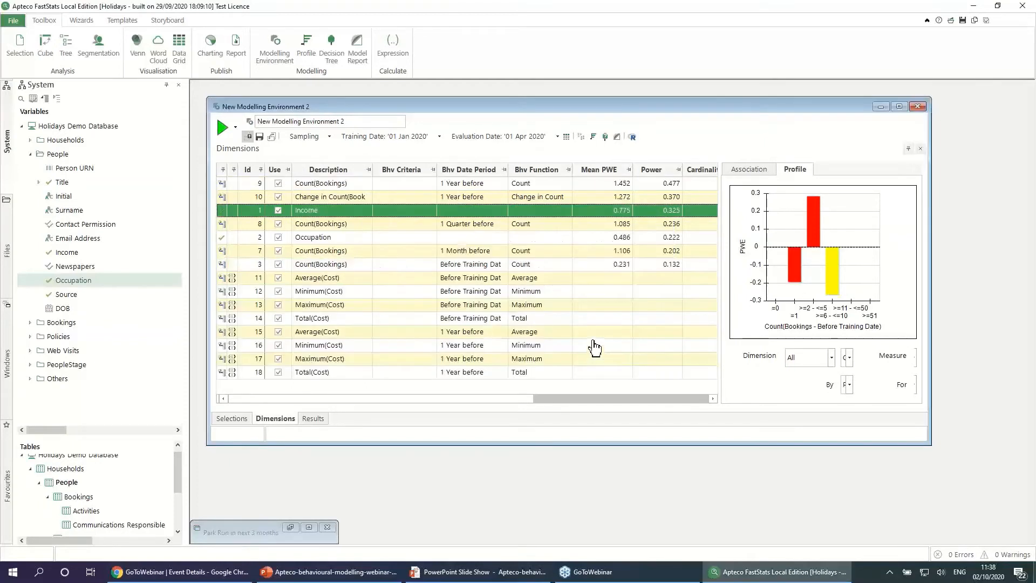
Step: Rebuild the modelling environment to evaluate the new Average, Minimum, Maximum and Total(Cost) dimensions
left_click(259, 279)
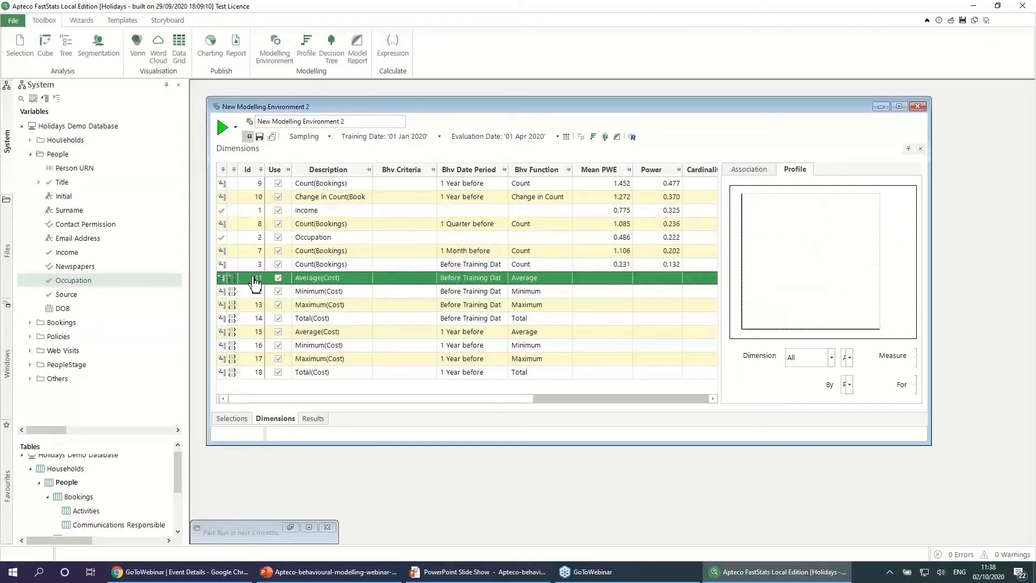
left_click(257, 373, "shift")
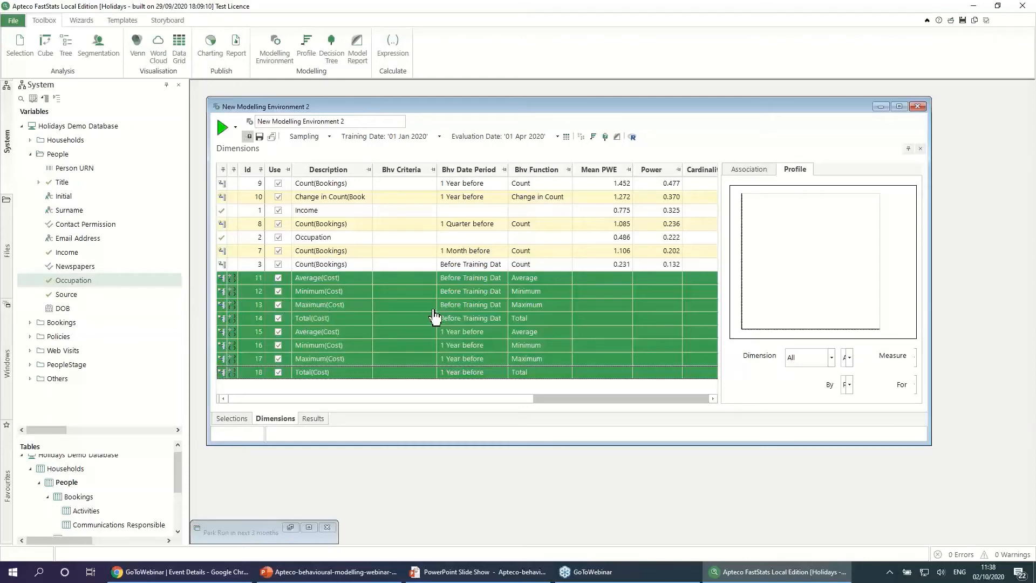
left_click(222, 130)
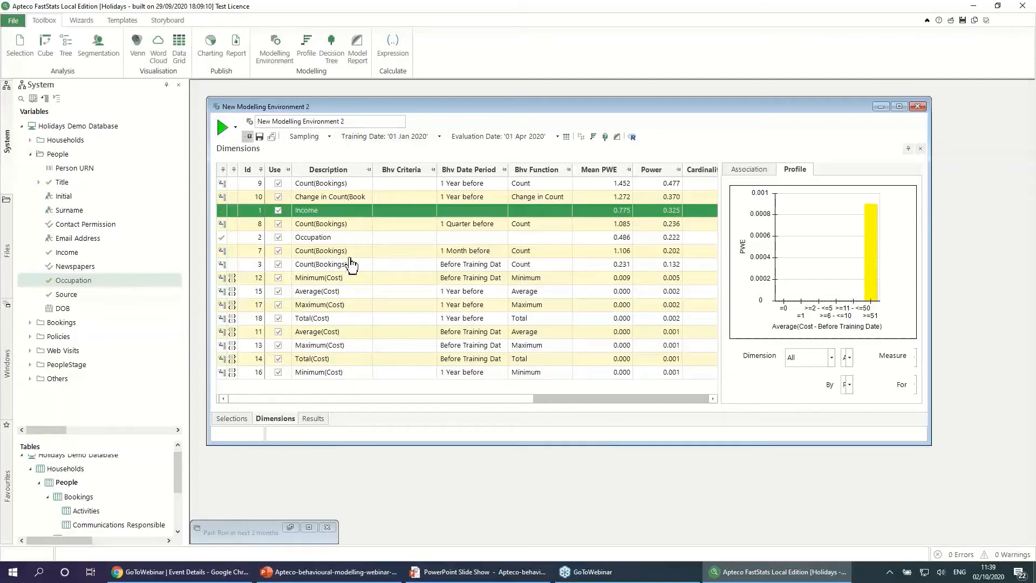
Step: Apply simple banding to all eight Cost dimensions with the ranges =0, 1-100, 100-500, 501-1000 and >1000
left_click(348, 278)
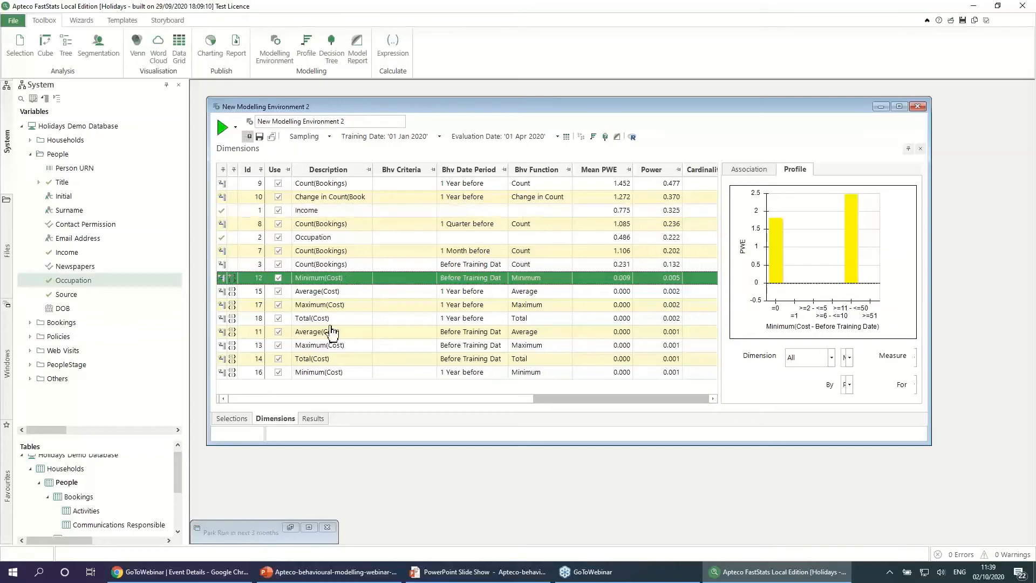
left_click(328, 374, "shift")
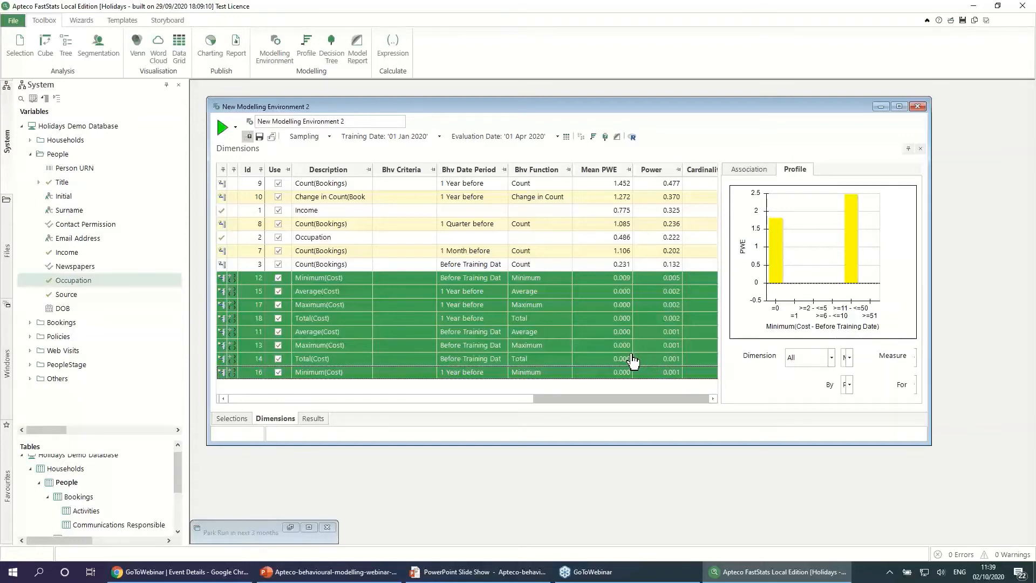
left_click(680, 282)
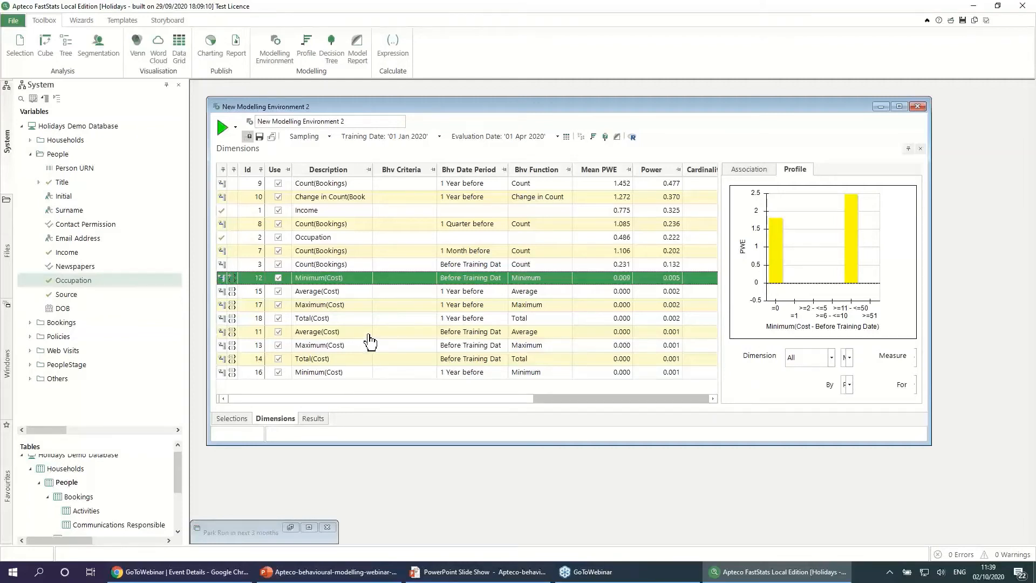
left_click(347, 372, "shift")
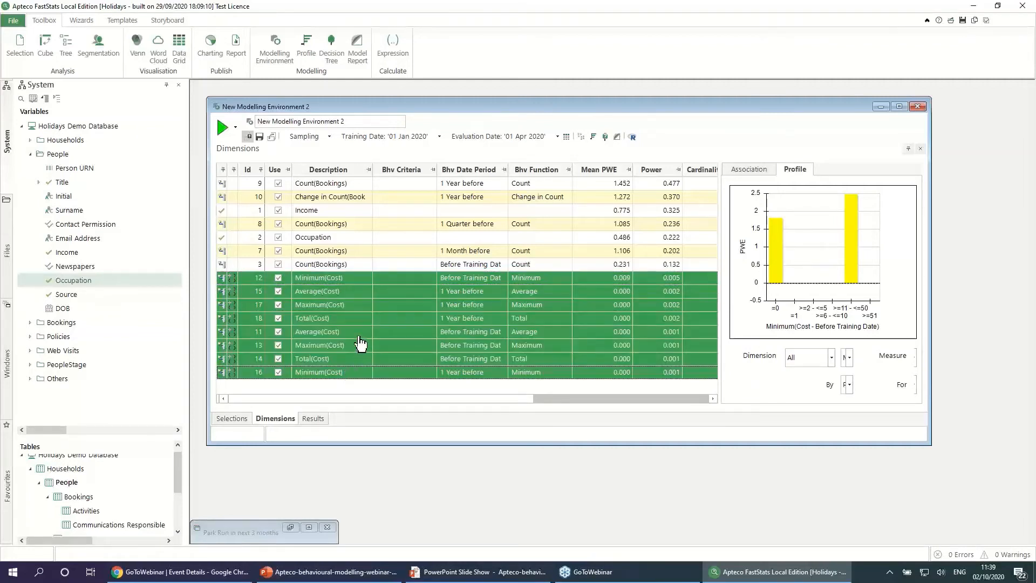
right_click(361, 316)
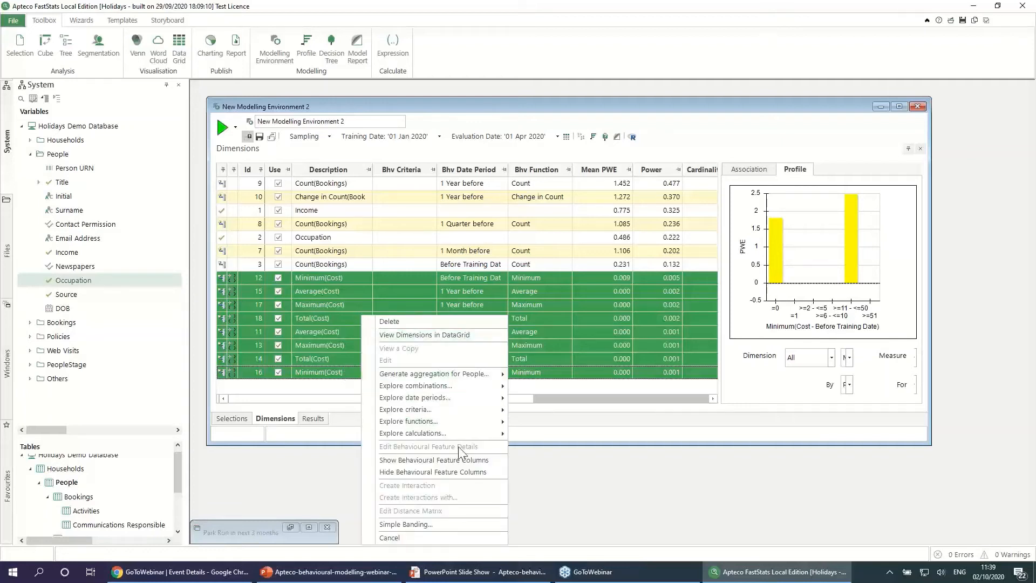
left_click(451, 526)
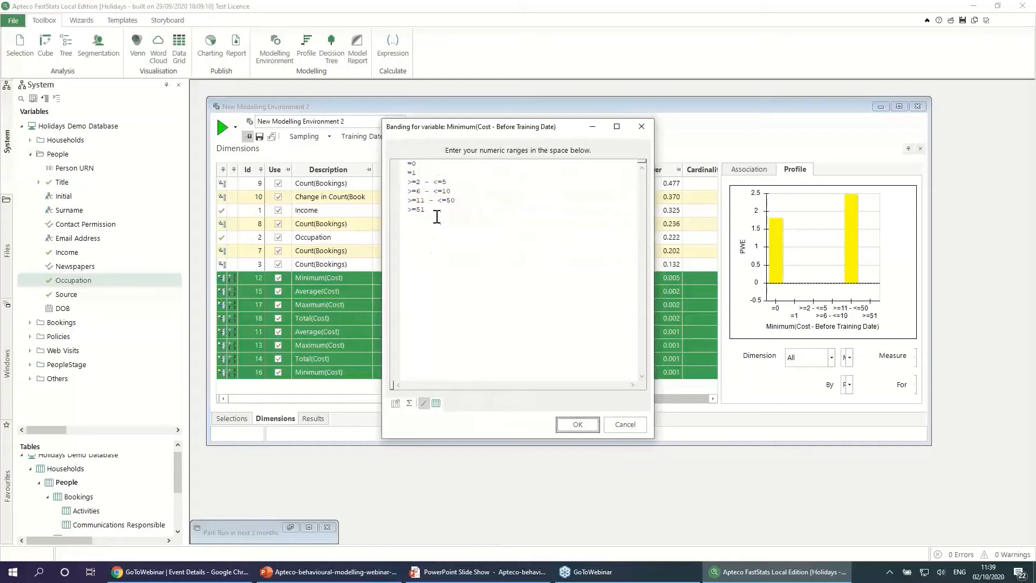
left_click_drag(437, 216, 396, 173)
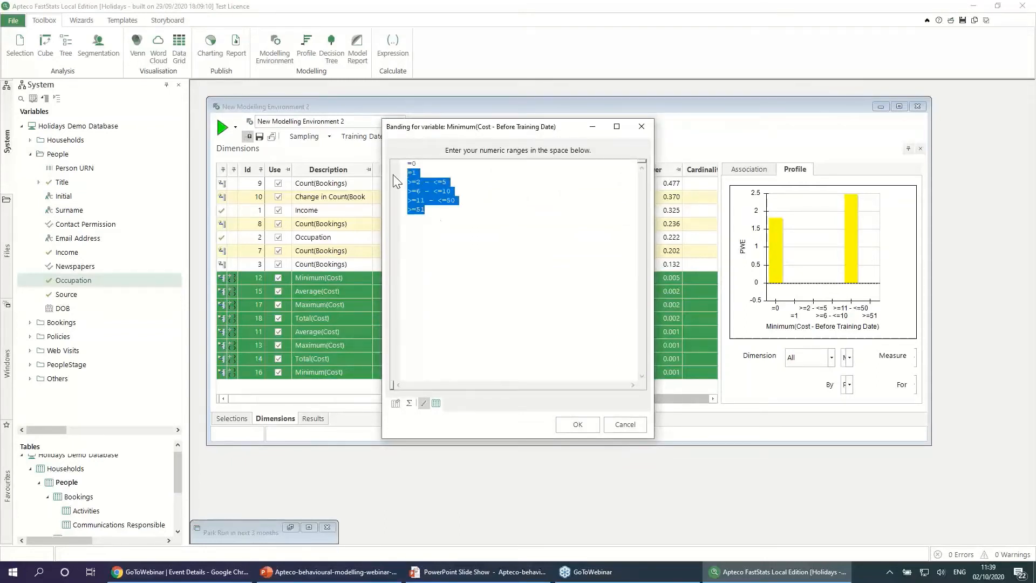
type("1-100")
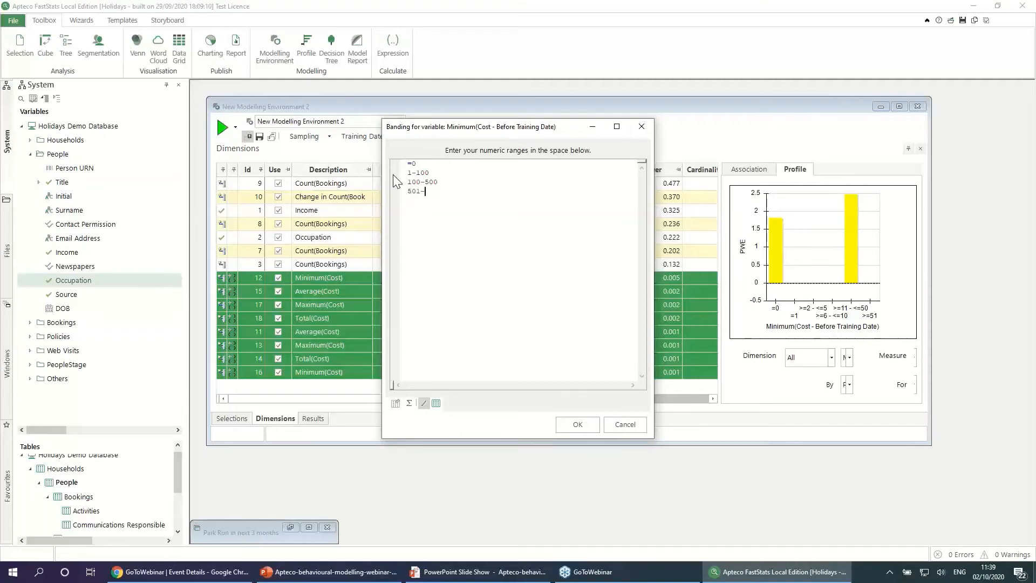
type("1000")
left_click(573, 425)
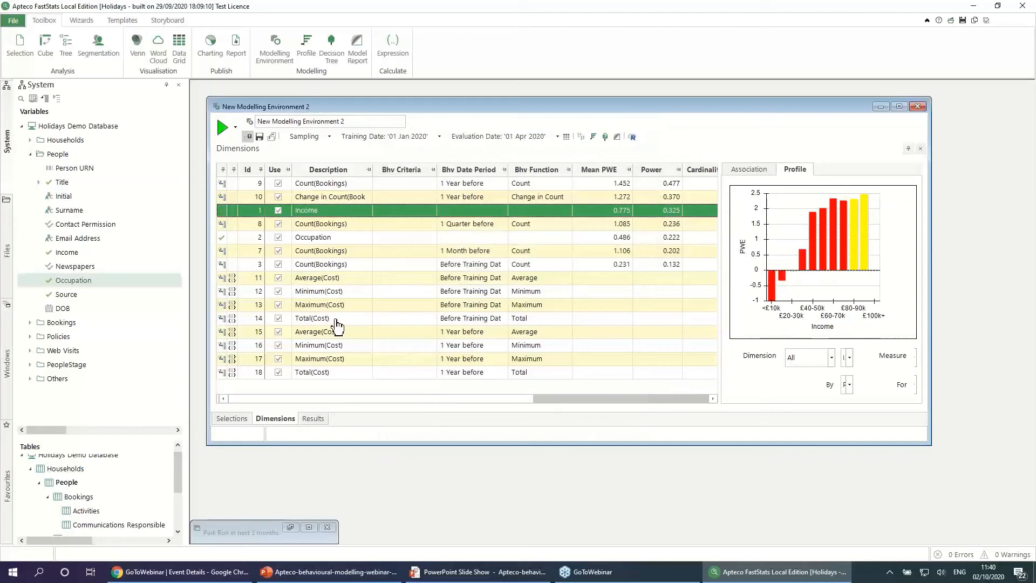
Step: Rebuild the modelling environment and show the profile charts for Total(Cost) 1 Year before and Before Training Date
left_click(222, 128)
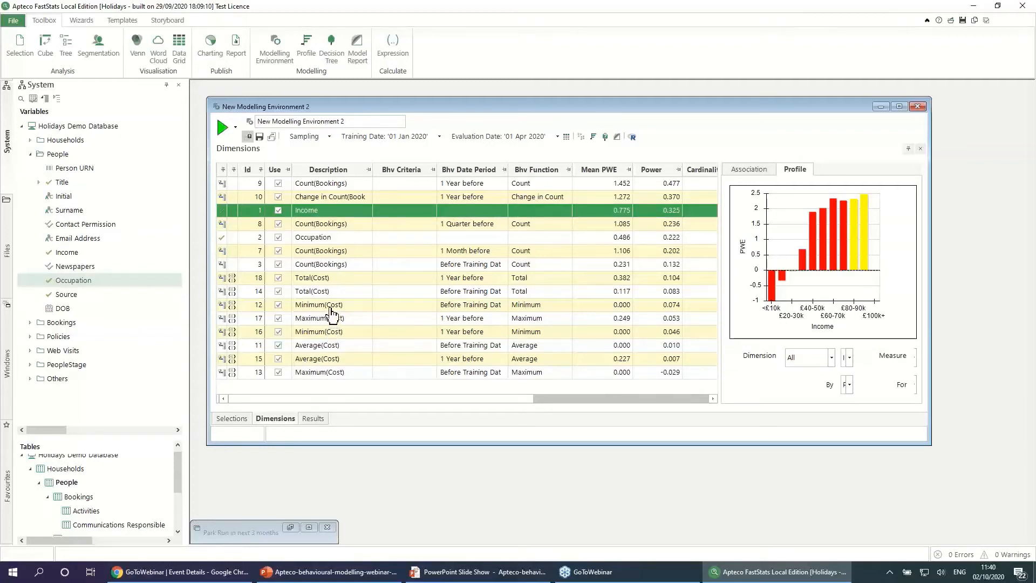
left_click(325, 279)
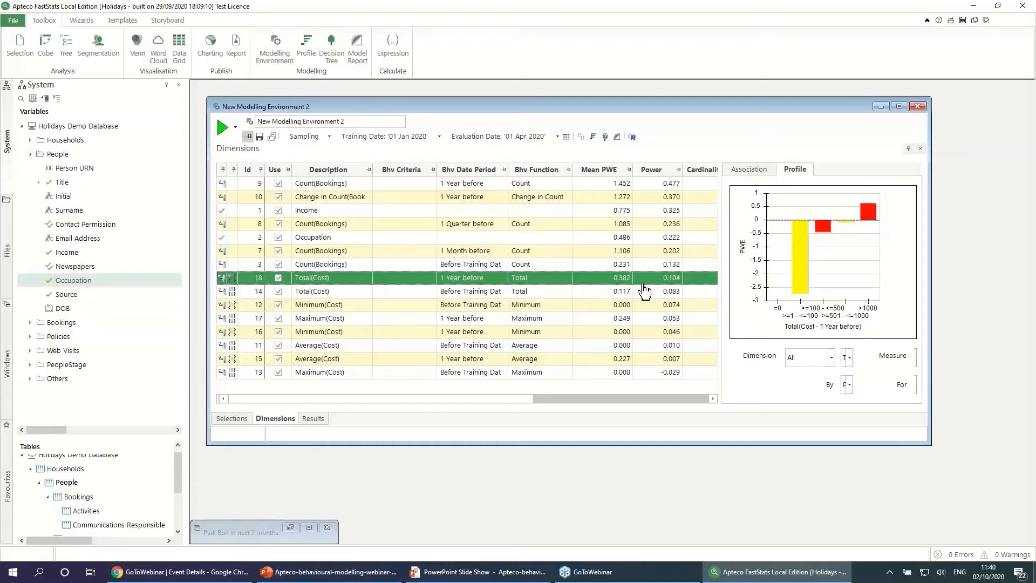
left_click(319, 292)
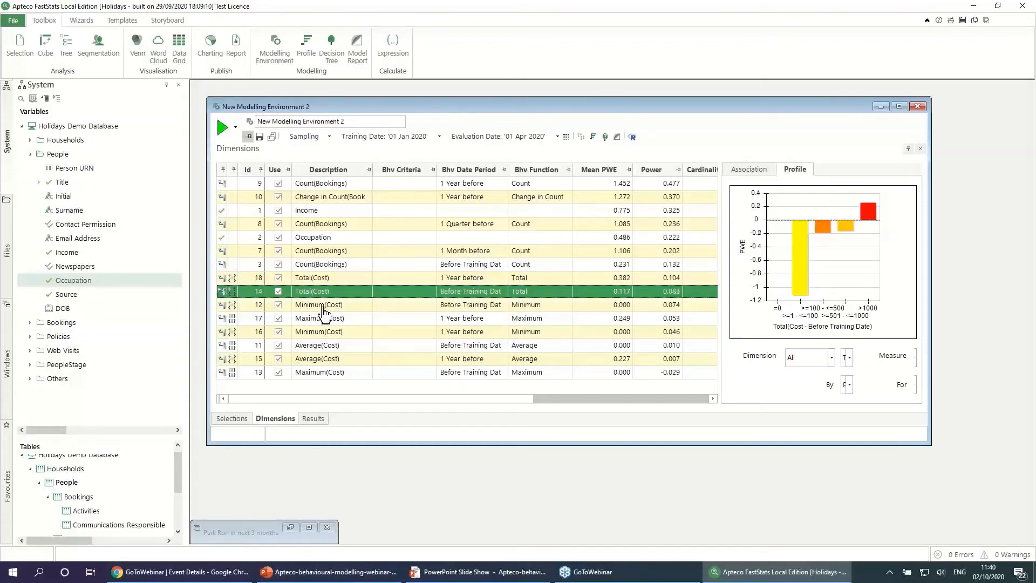
Step: Delete all Minimum, Maximum and Average(Cost) dimensions, keeping the two Total(Cost) ones
left_click(321, 305)
left_click(322, 372, "shift")
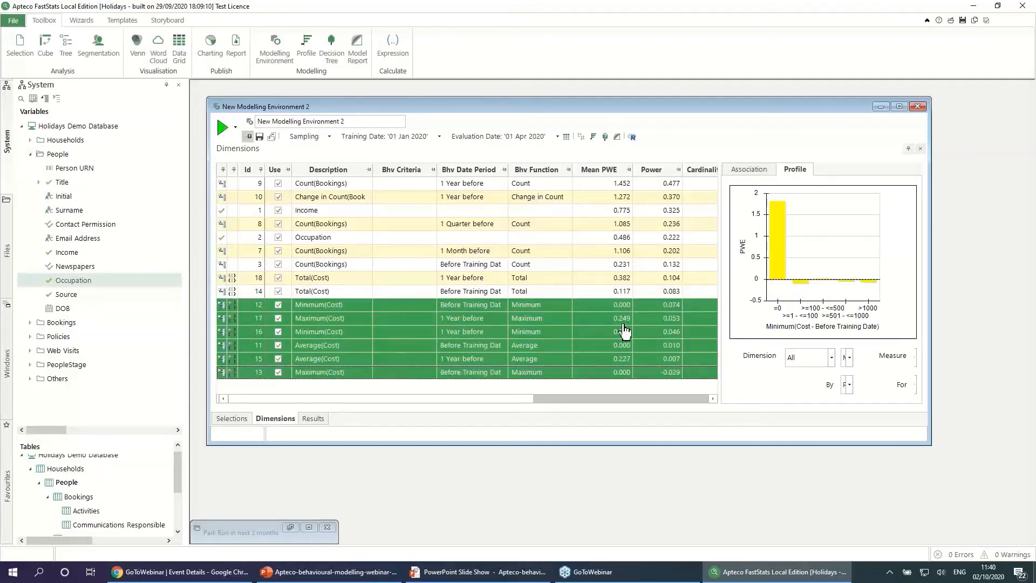
left_click(462, 319)
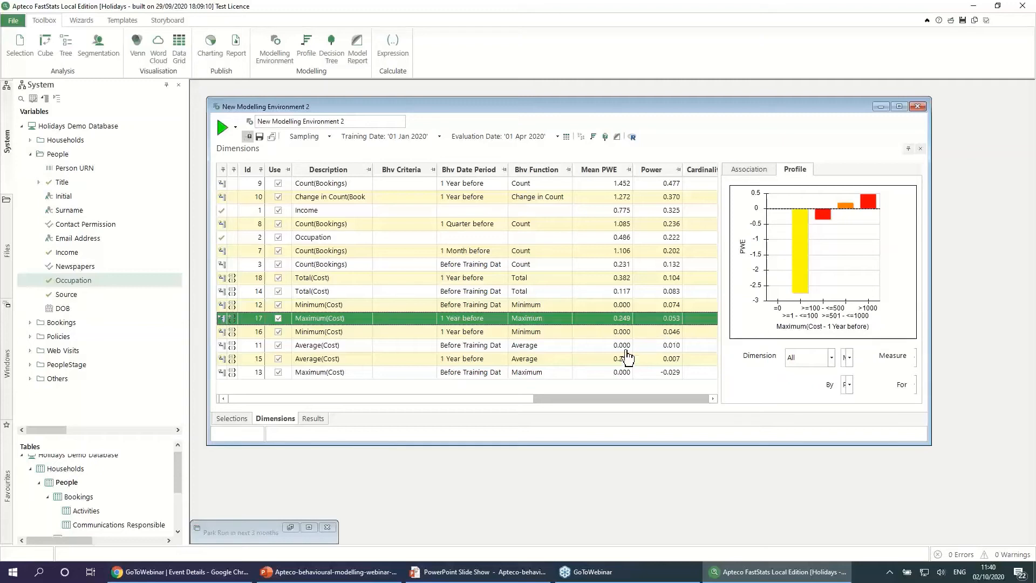
left_click(465, 312)
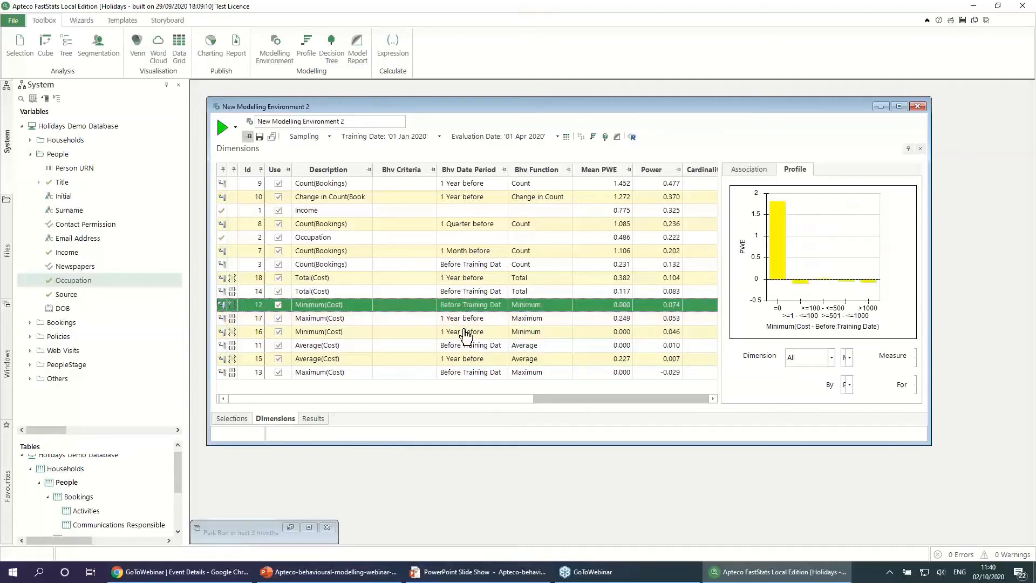
left_click(468, 375, "shift")
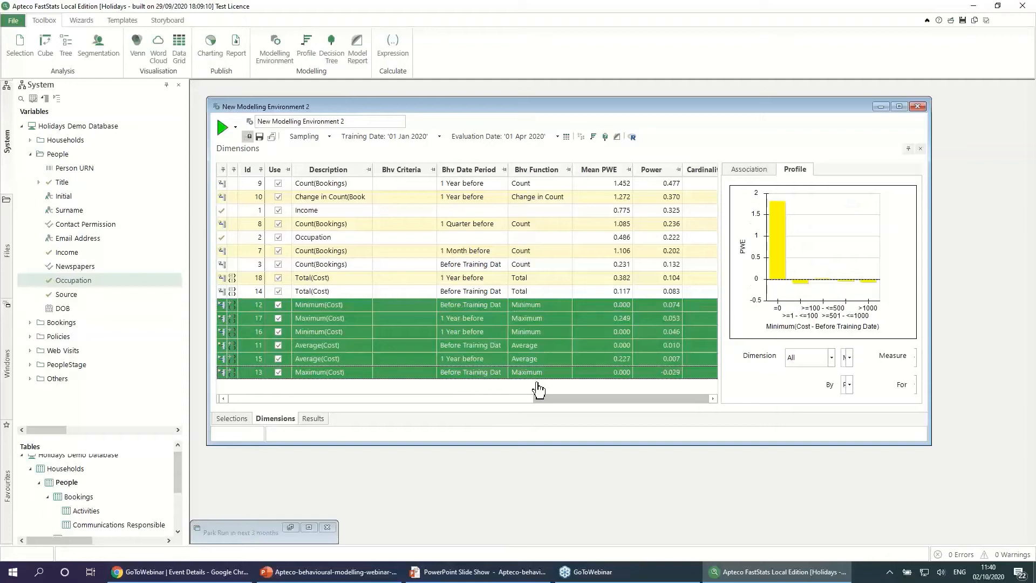
key("Delete")
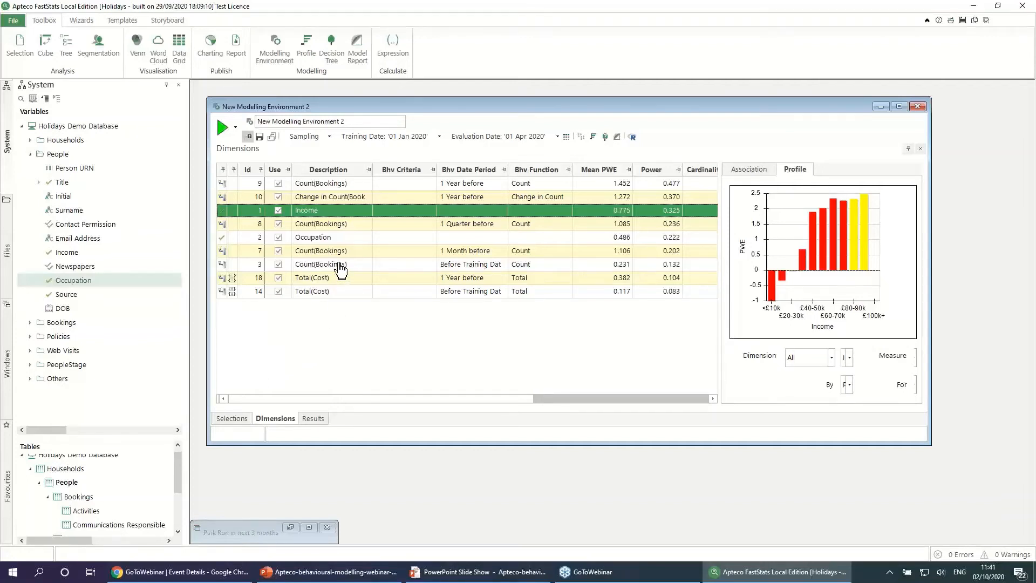
Step: Generate separate Count(Bookings) Before Training Date features for each Continent except Unclassified, leaving the original marked as Used
left_click(333, 225)
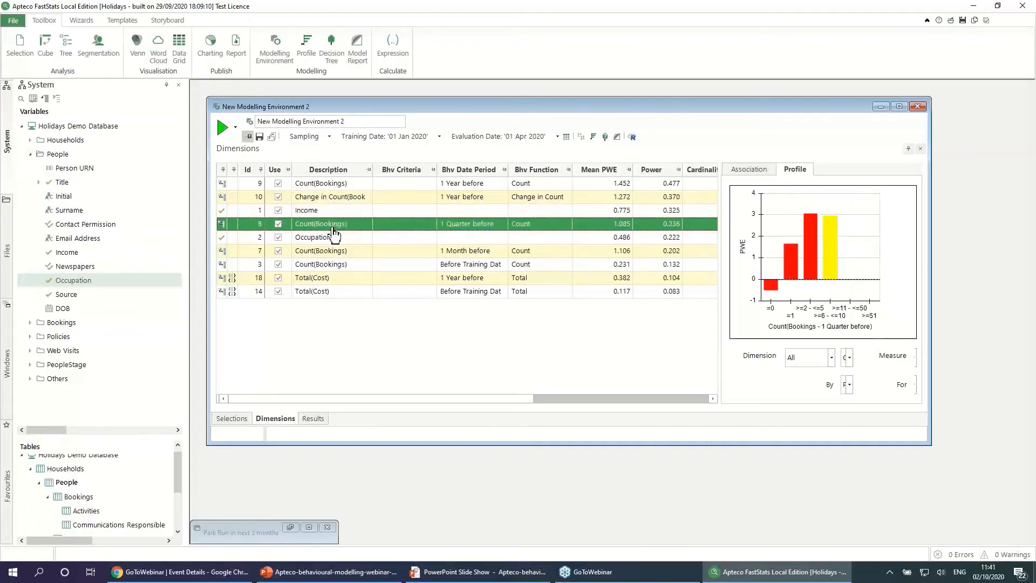
left_click(331, 264)
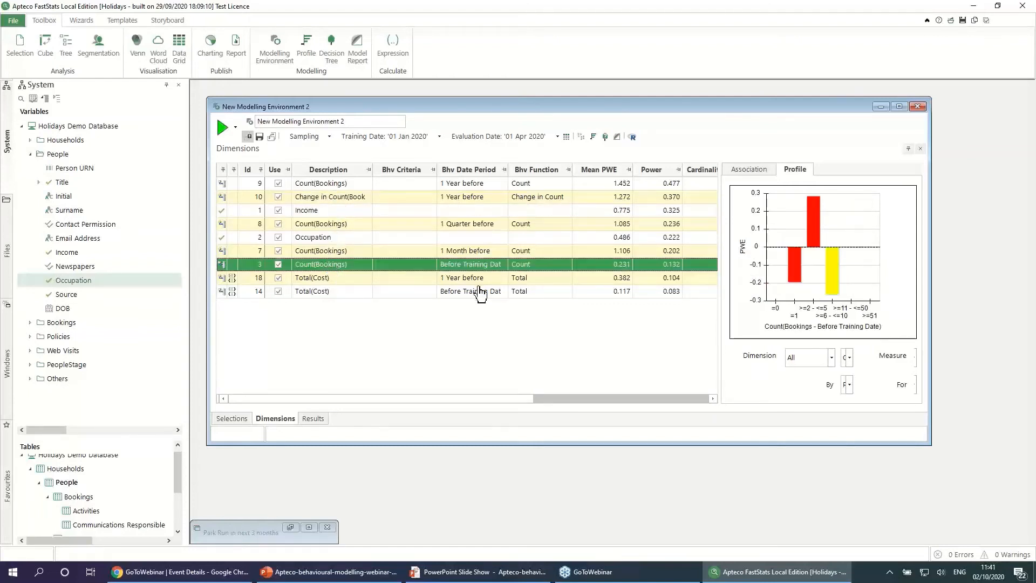
right_click(345, 269)
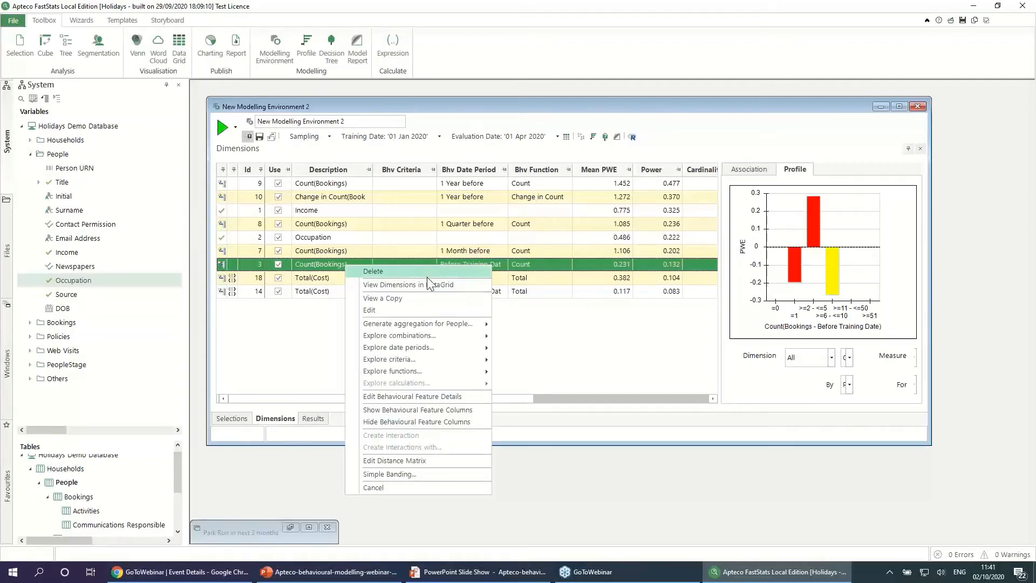
mouse_move(432, 362)
mouse_move(542, 367)
mouse_move(679, 369)
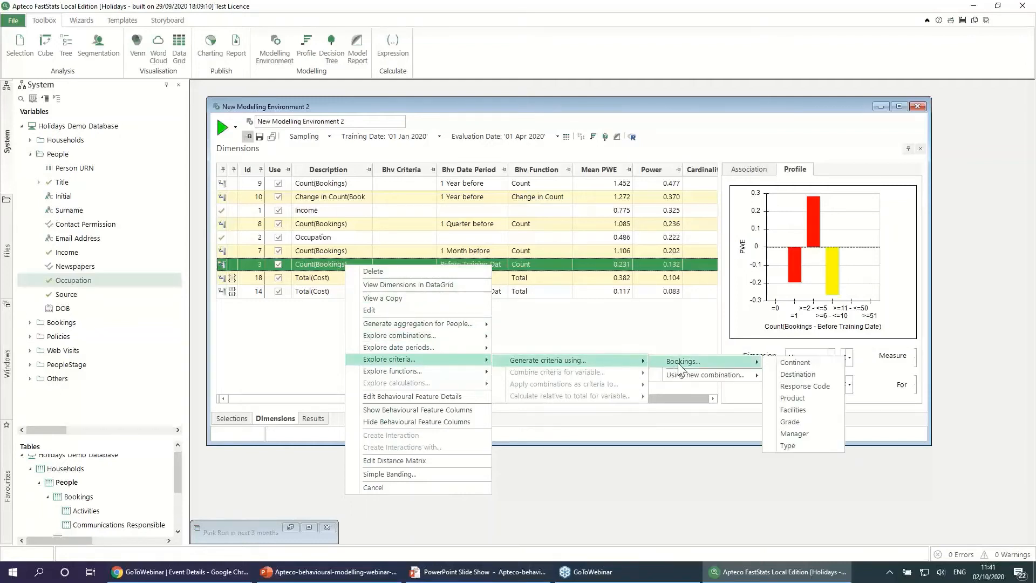
left_click(794, 362)
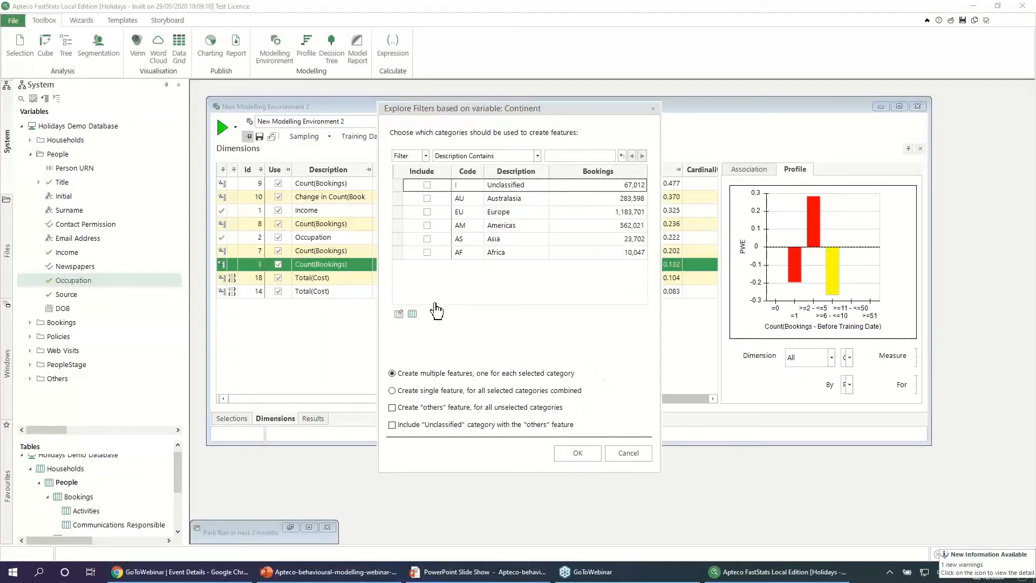
left_click(412, 314)
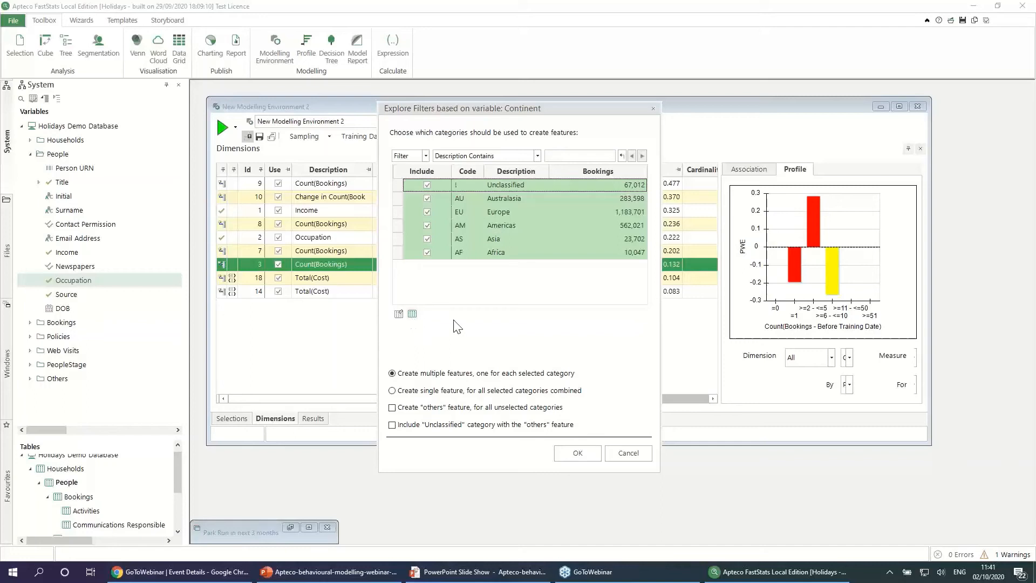
left_click(426, 185)
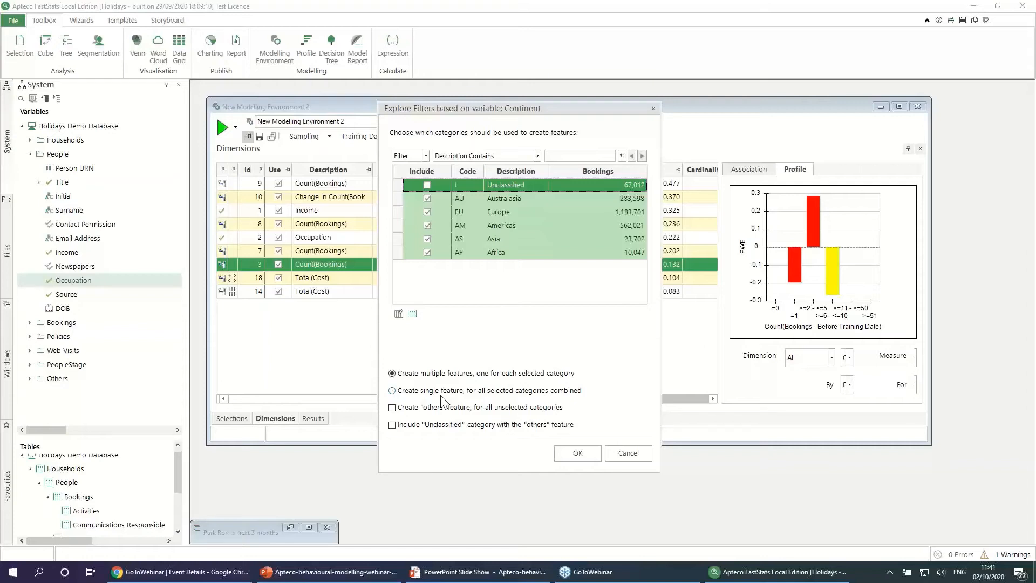
left_click(578, 453)
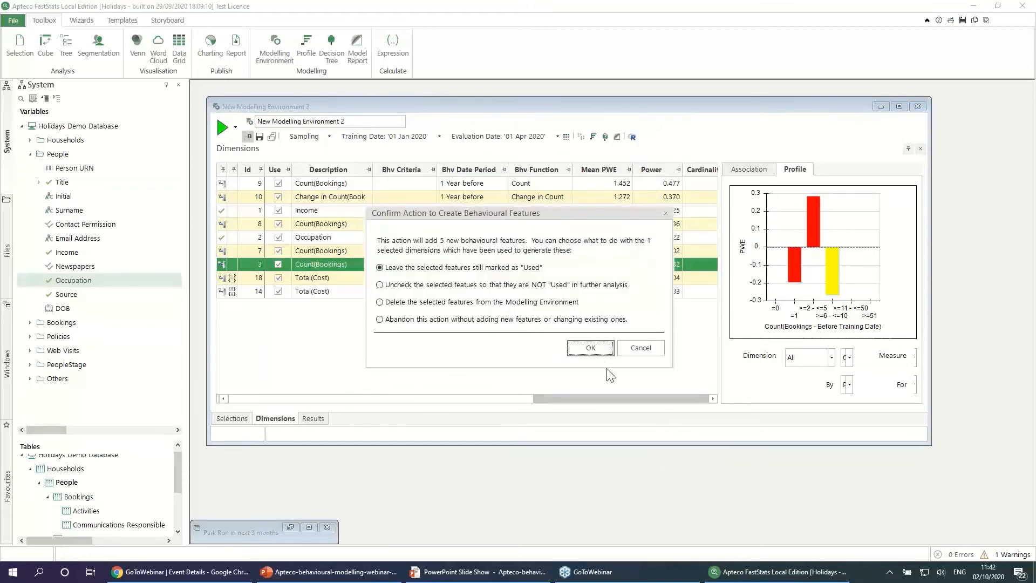
left_click(590, 347)
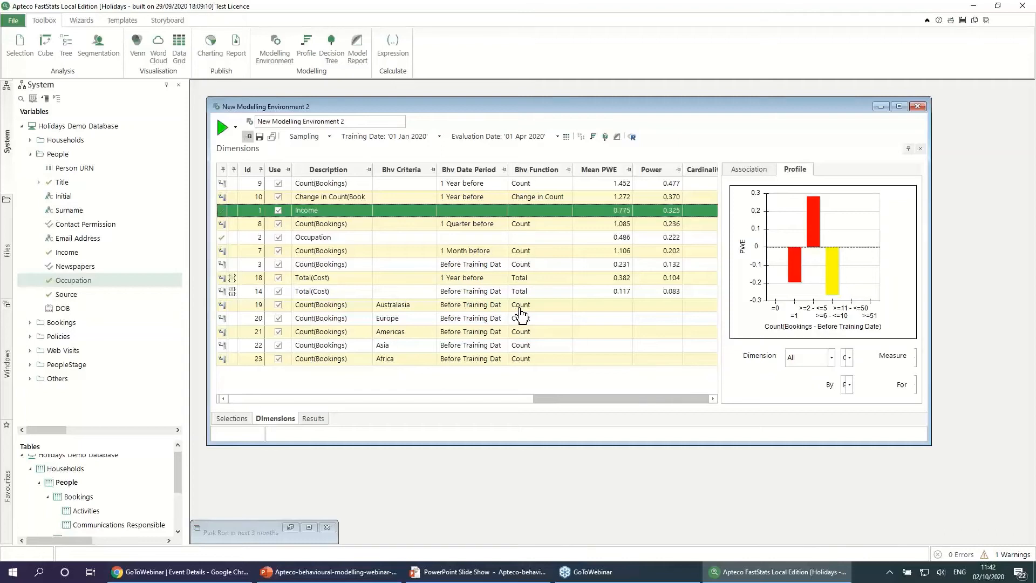
Step: Rebuild the modelling environment and compare the profile charts of Count(Bookings) for Americas, Europe and 1 Year before
left_click(224, 128)
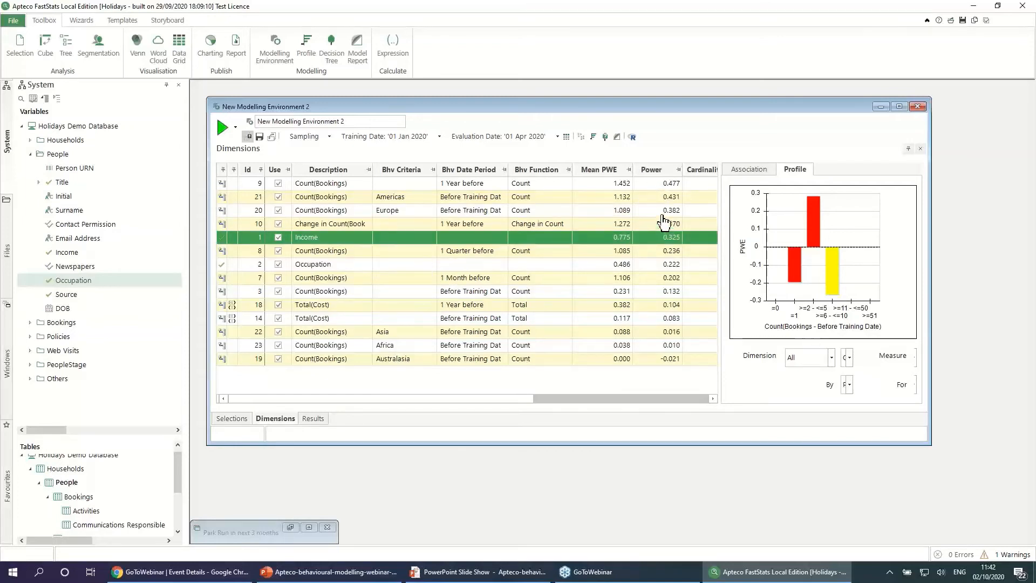
left_click(356, 198)
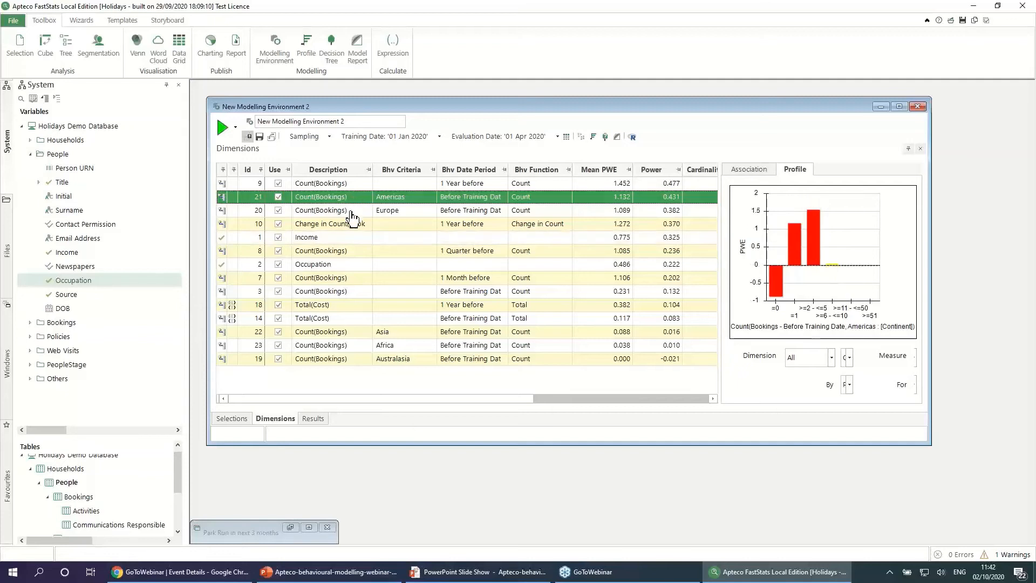
left_click(354, 212)
left_click(353, 199)
left_click(356, 213)
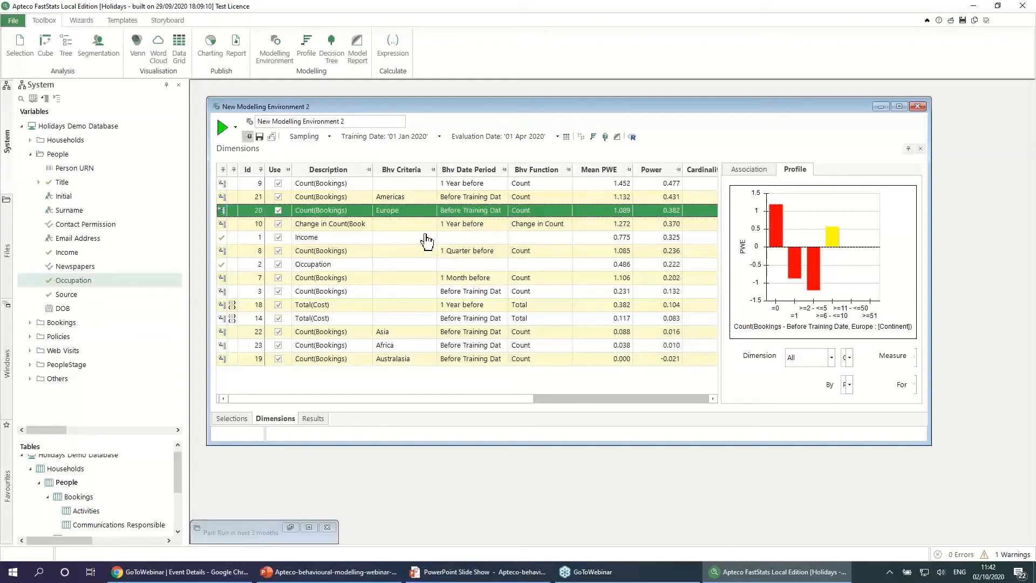
left_click(360, 187)
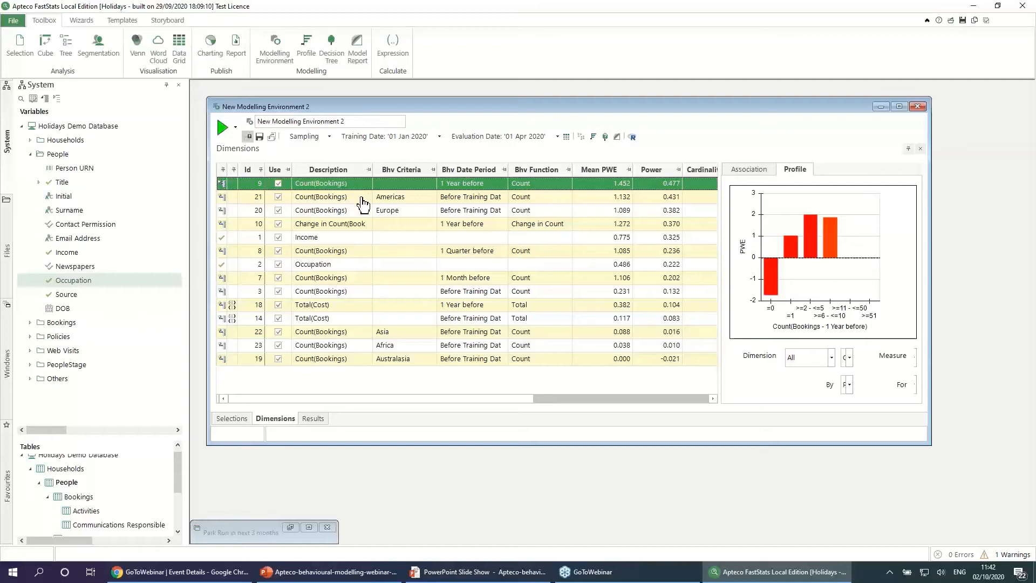
left_click(362, 212)
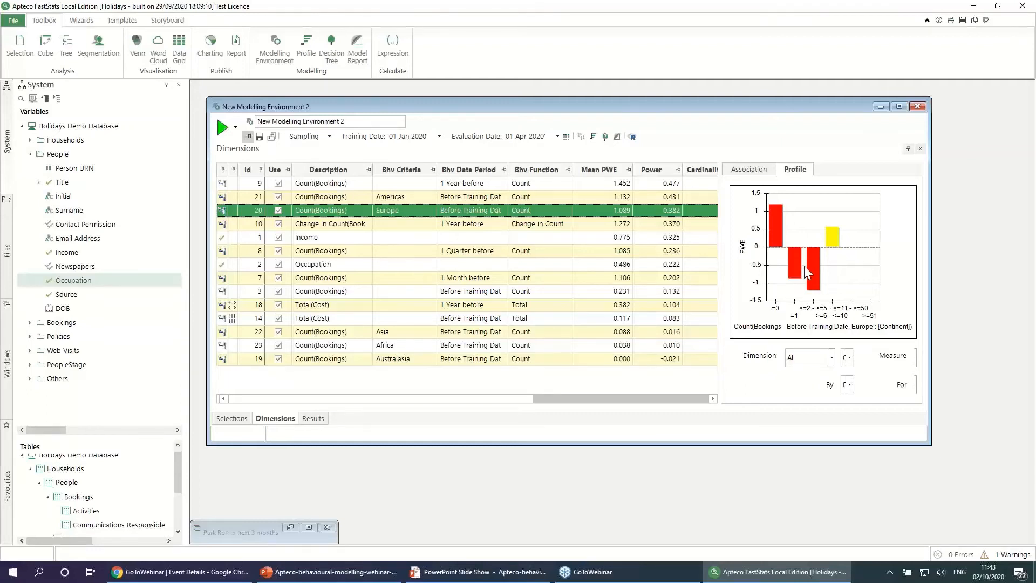
left_click(411, 200)
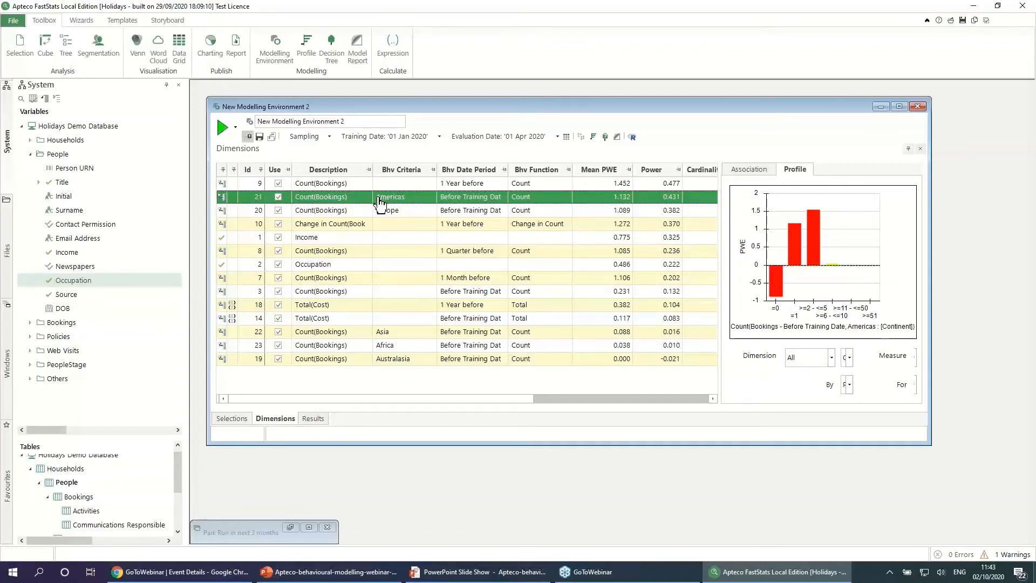
Step: Generate a Continent proportion feature from the Americas Count(Bookings) dimension, calculated relative to total, leaving the original marked as Used
right_click(347, 196)
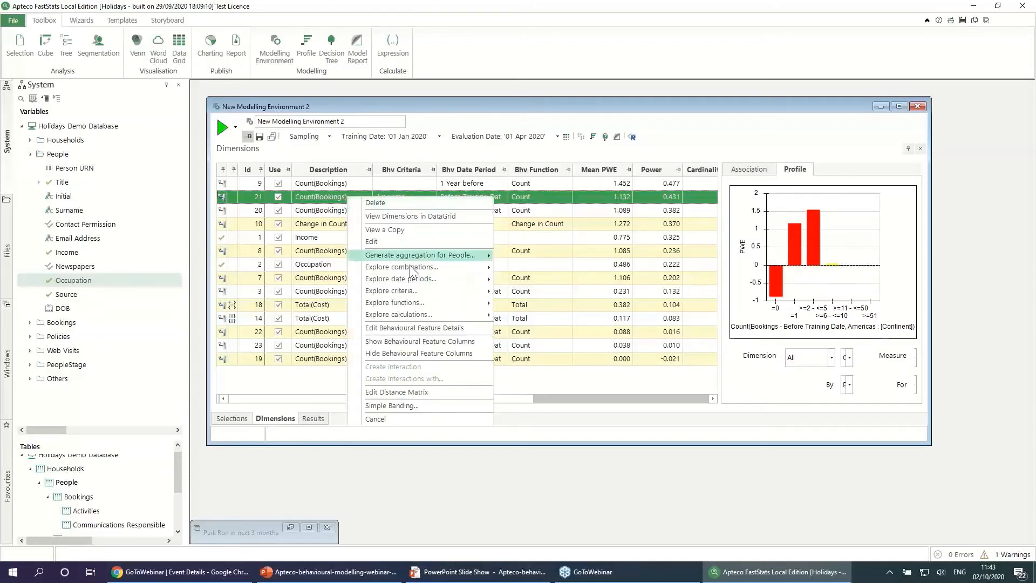
mouse_move(420, 310)
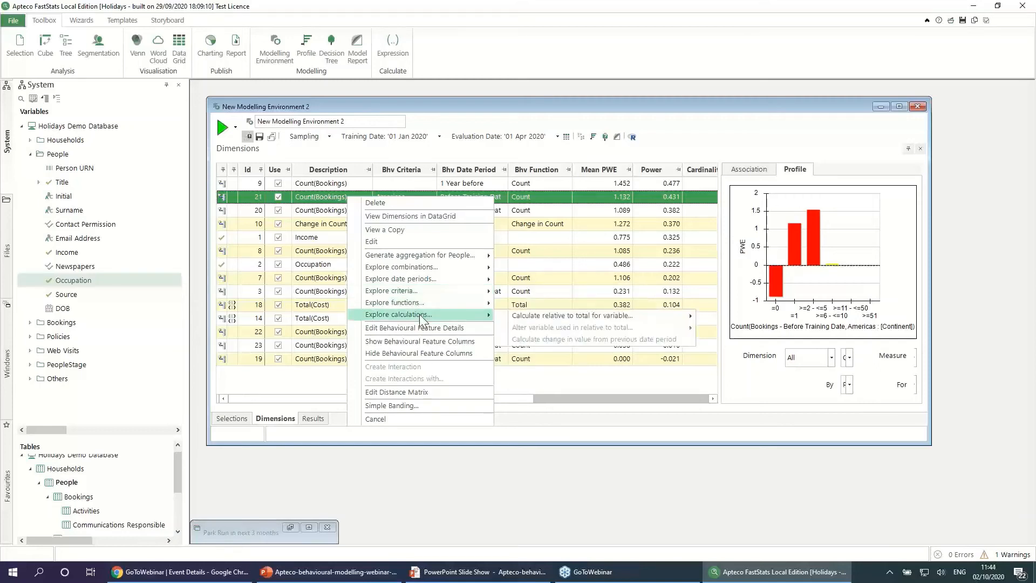
mouse_move(563, 316)
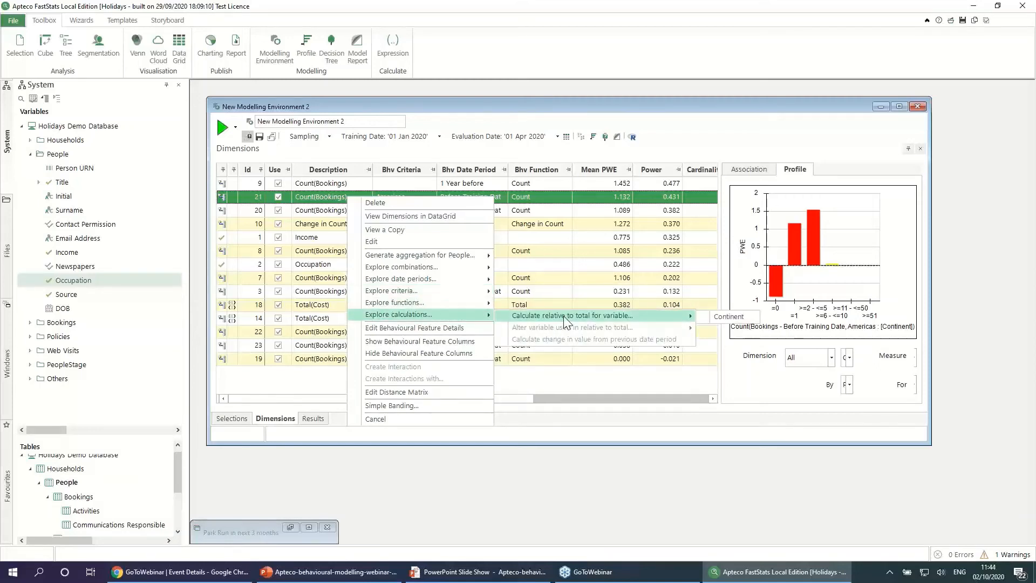
left_click(737, 319)
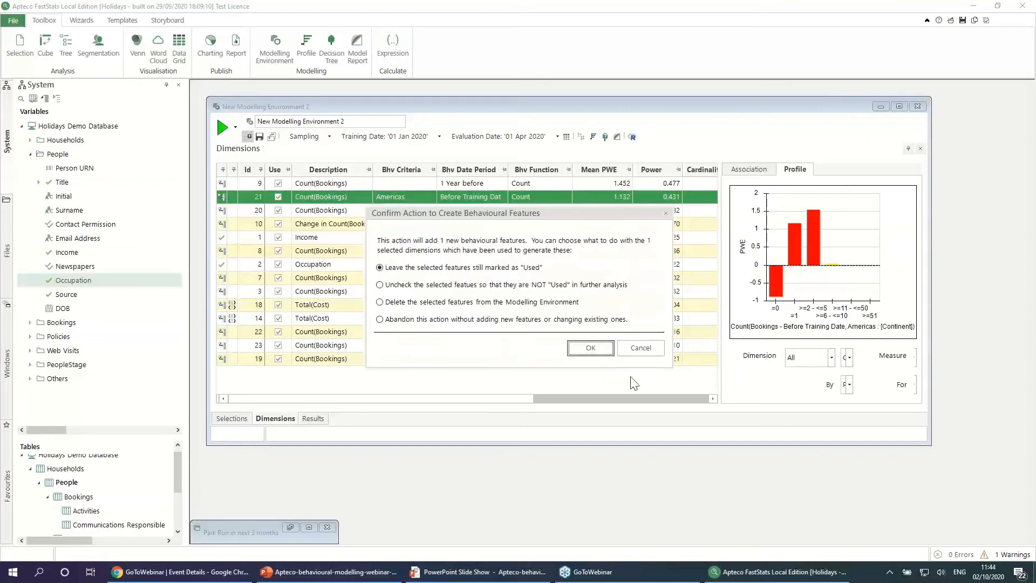
left_click(590, 347)
left_click(320, 377)
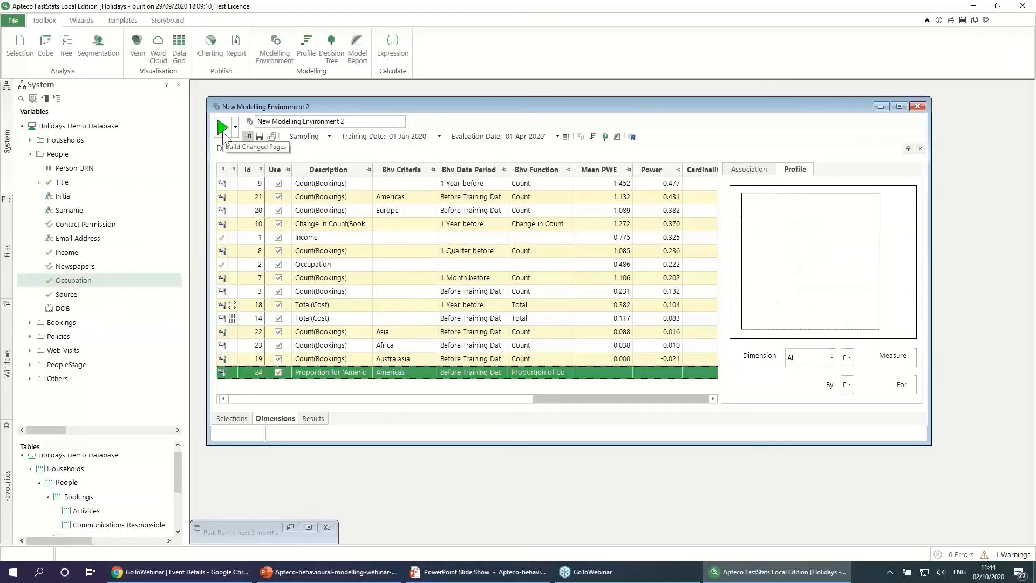
Step: Rebuild the modelling environment and compare the profile charts of the Proportion and Count(Bookings) dimensions for Americas
left_click(222, 129)
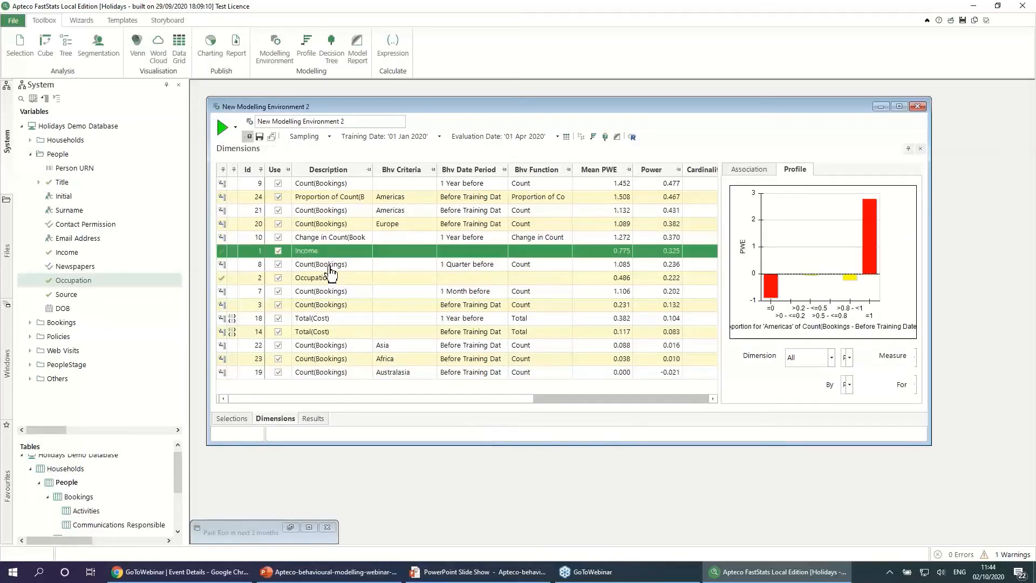
left_click(351, 202)
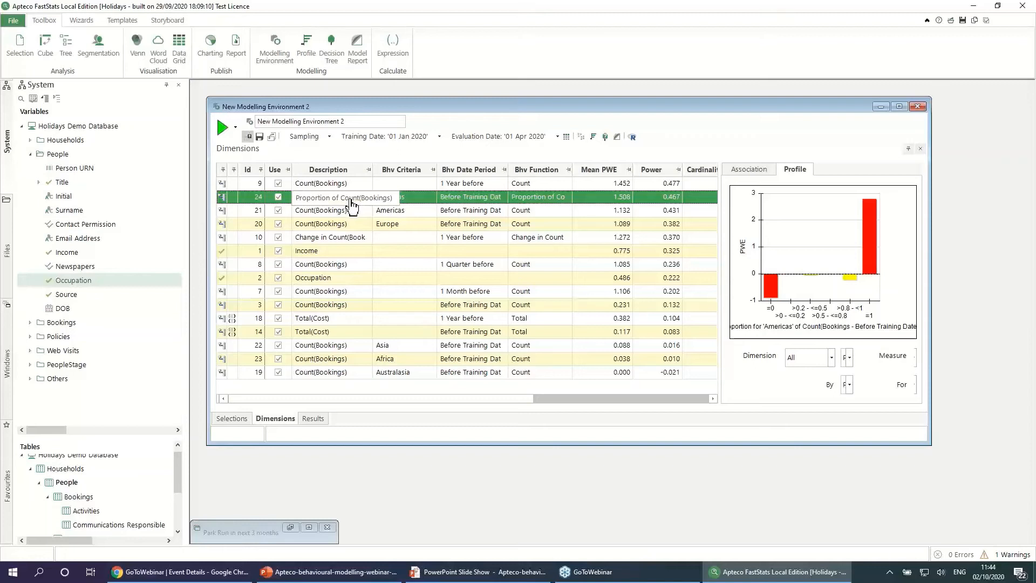
left_click(317, 213)
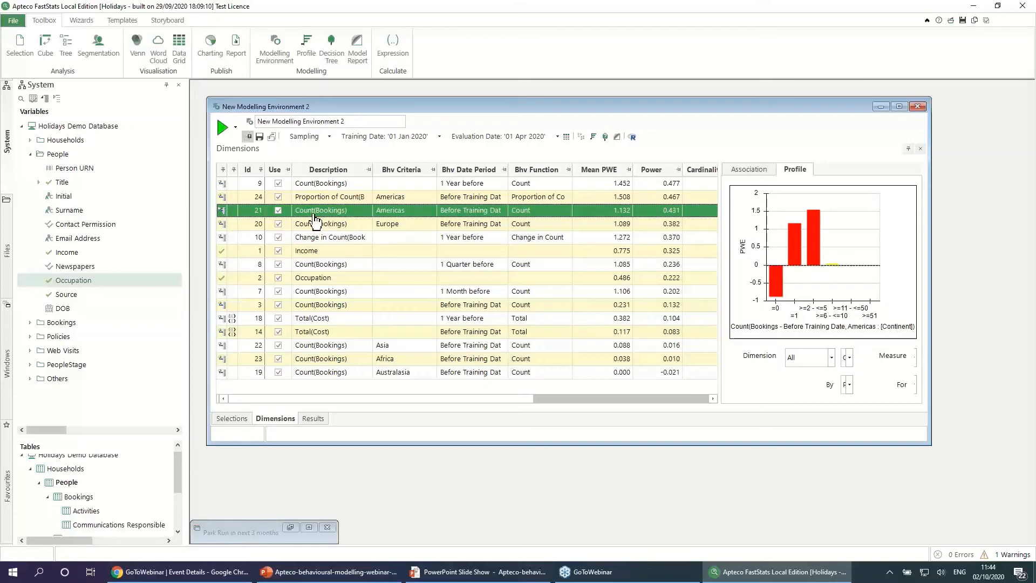
left_click(397, 199)
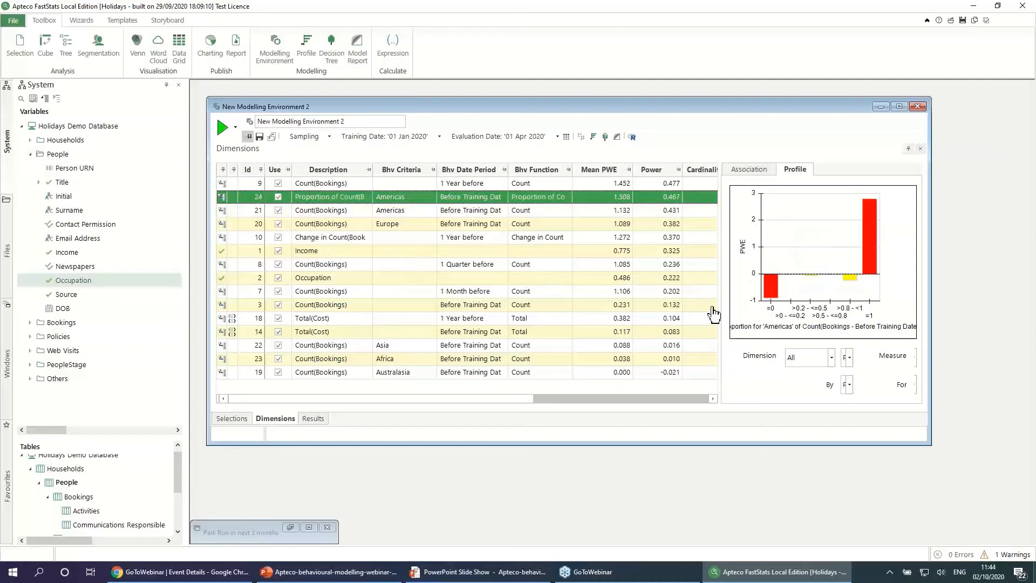
Step: Examine the Americas proportion's profile chart at a larger size, and delete the Count(Bookings) dimension for Americas
left_click_drag(719, 300, 548, 315)
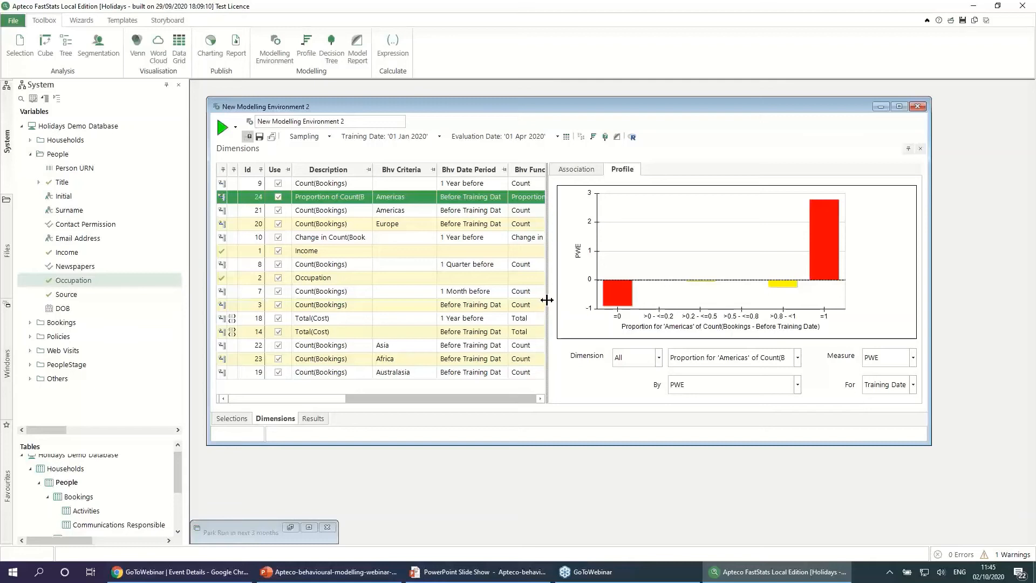
left_click_drag(546, 299, 701, 296)
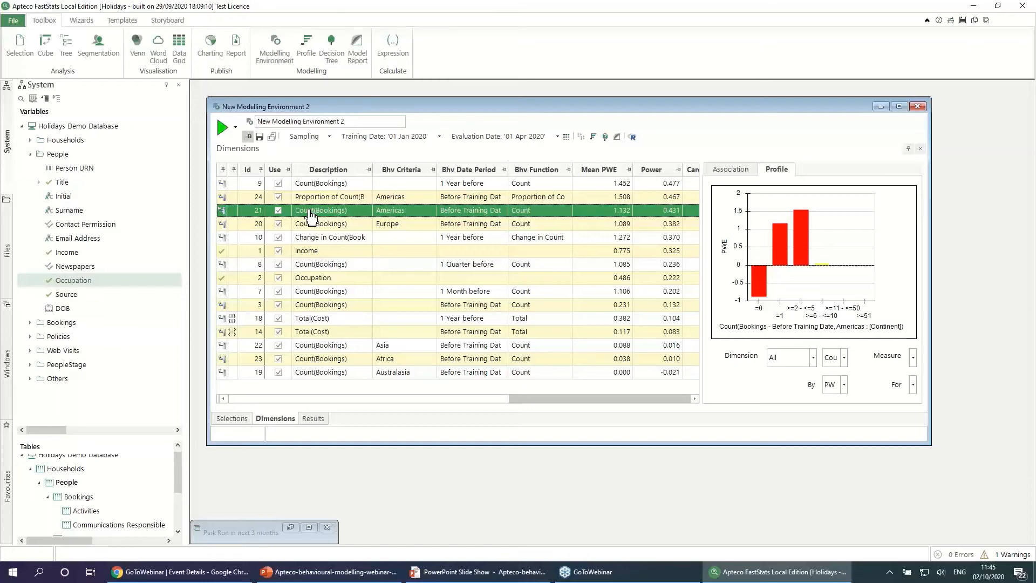
key("Delete")
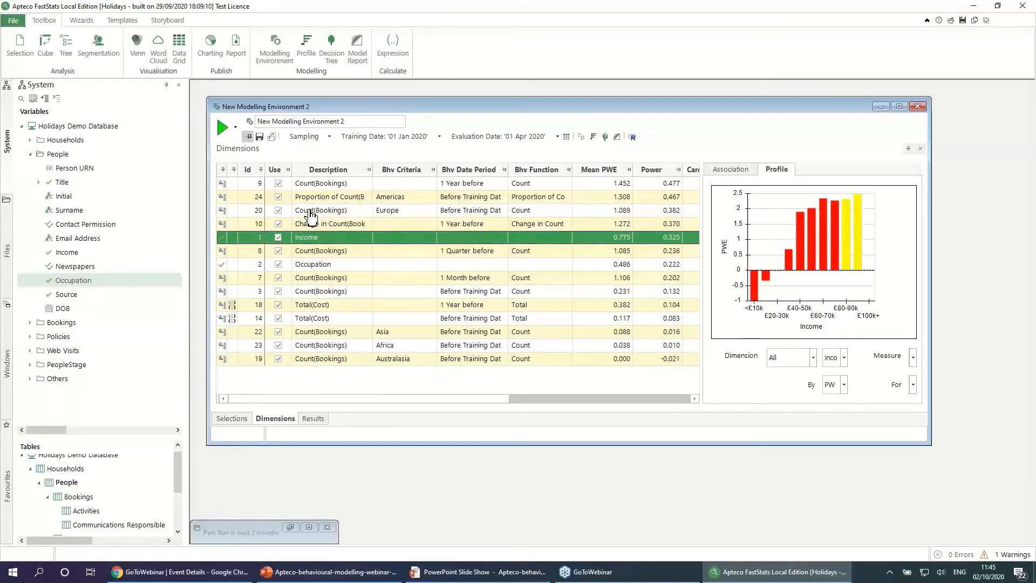
Step: Generate a Count(Bookings) Before Training Date feature for bookings with SOME of the Activity Types Sport and Tour, described as Sporty Tourists
left_click(348, 294)
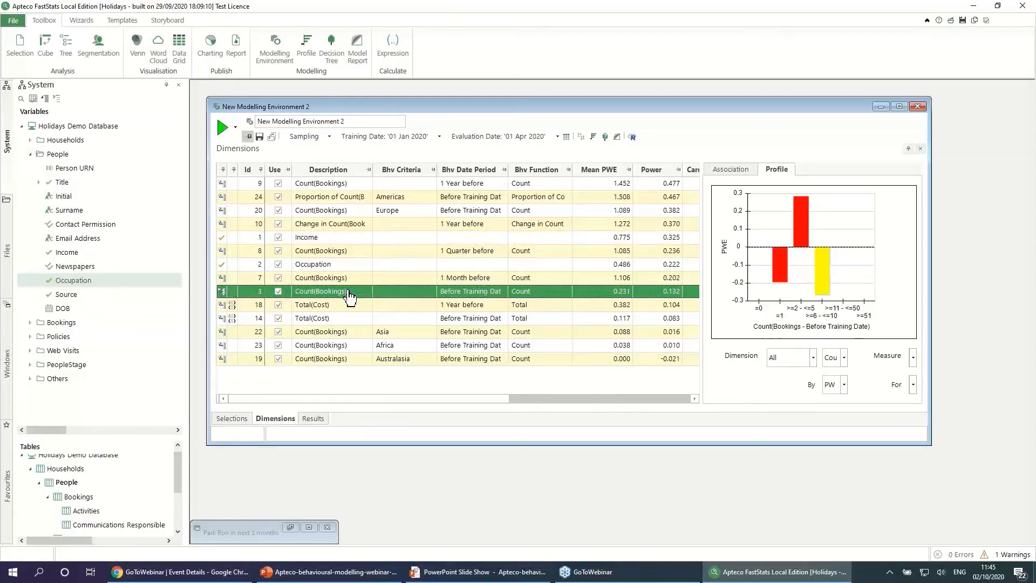
right_click(348, 294)
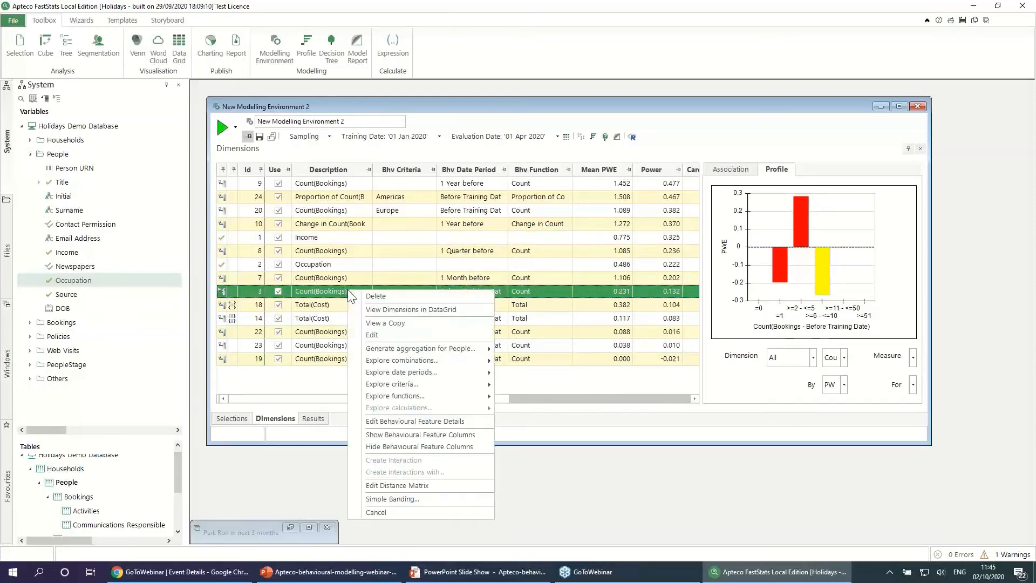
mouse_move(463, 393)
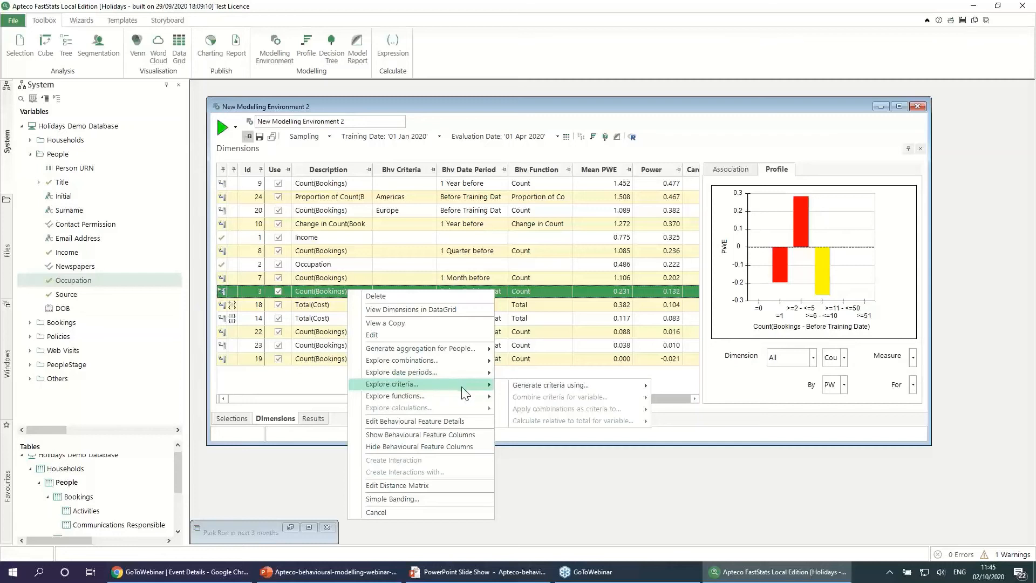
mouse_move(540, 389)
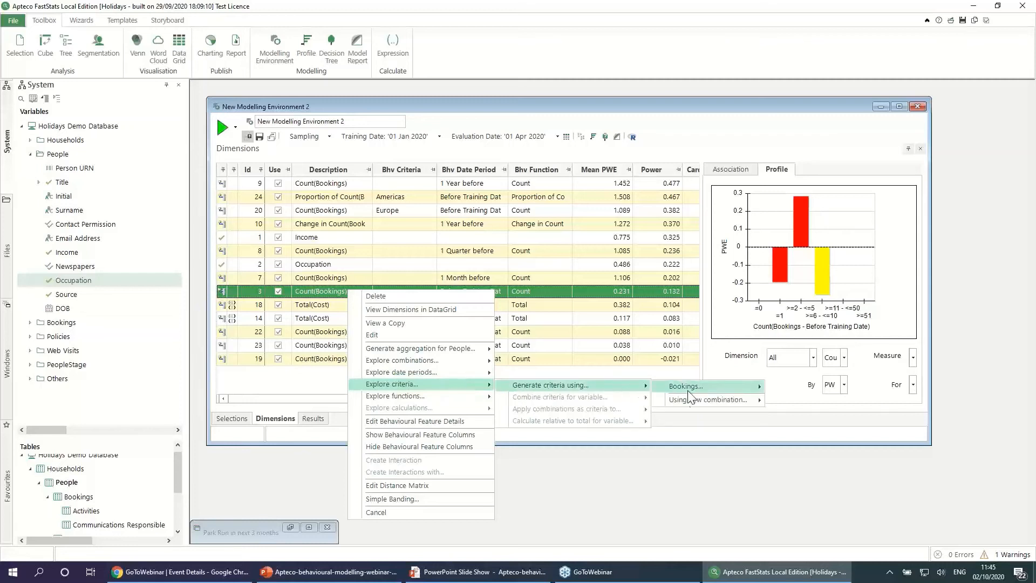
mouse_move(692, 401)
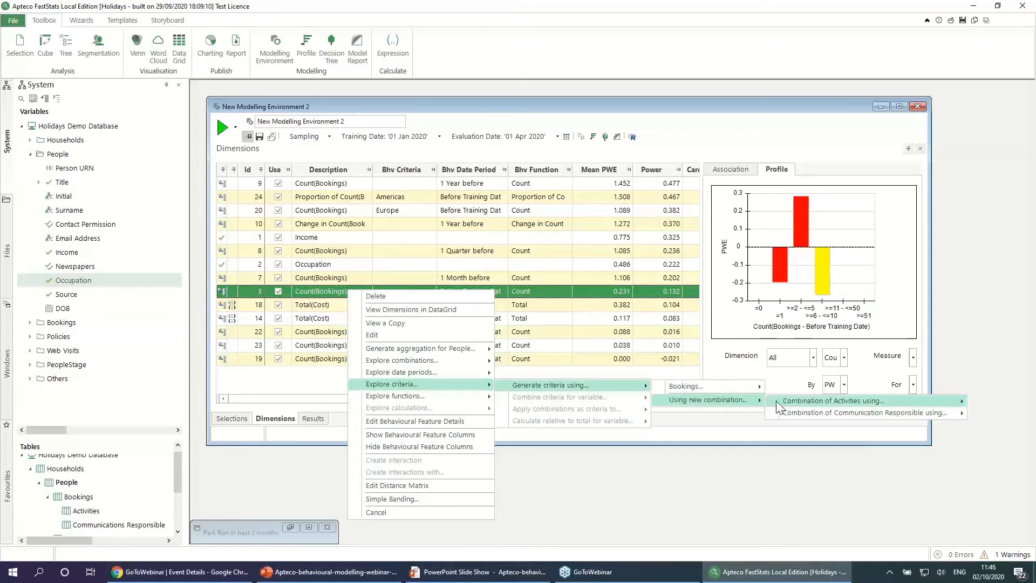
mouse_move(776, 400)
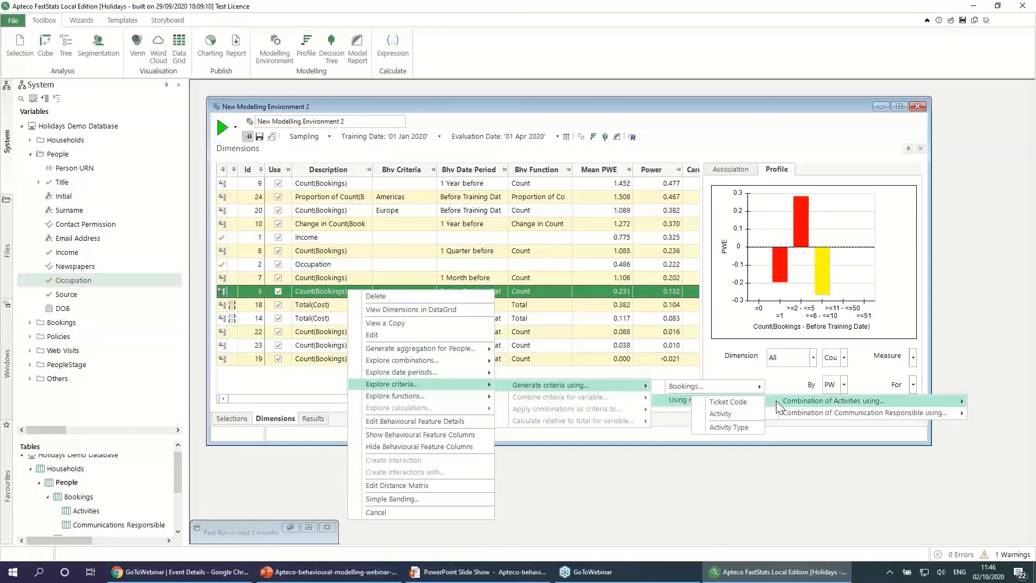
left_click(736, 429)
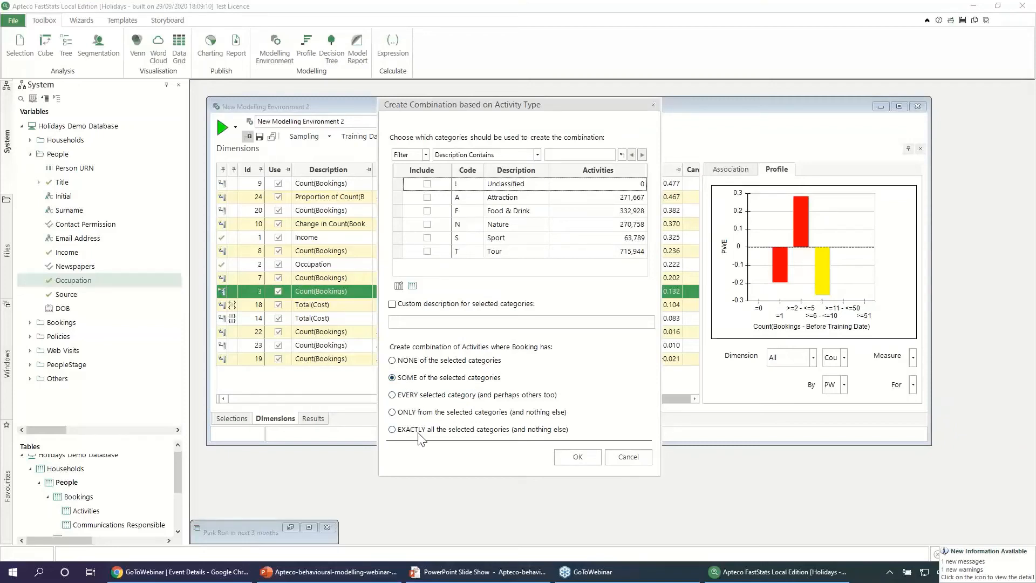
left_click(427, 238)
left_click(428, 252)
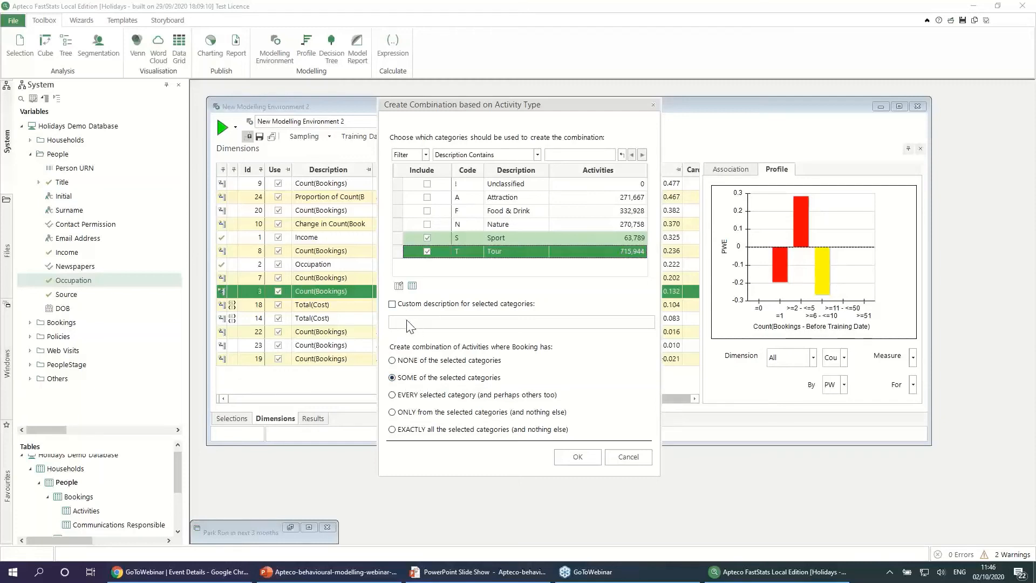
left_click(392, 304)
type("Sporty Tourists")
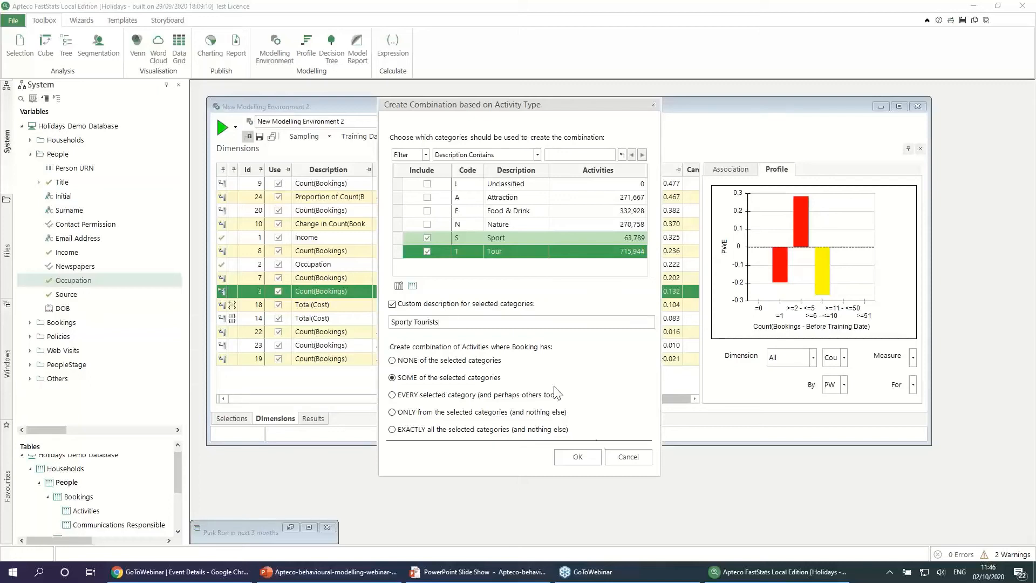
left_click(583, 454)
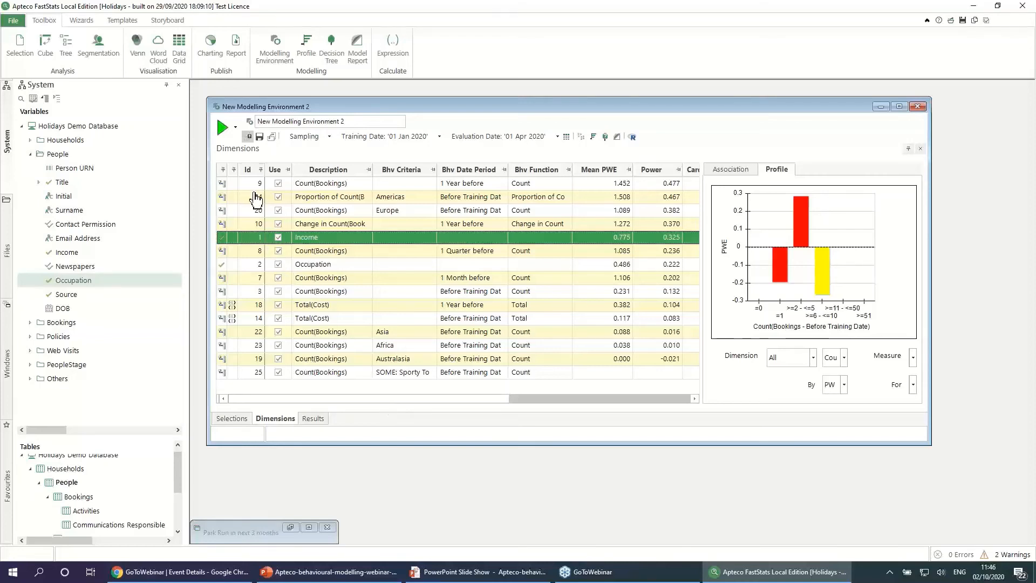
Step: Rebuild the modelling environment and show the profile chart for the Sporty Tourists Count(Bookings) dimension
left_click(223, 138)
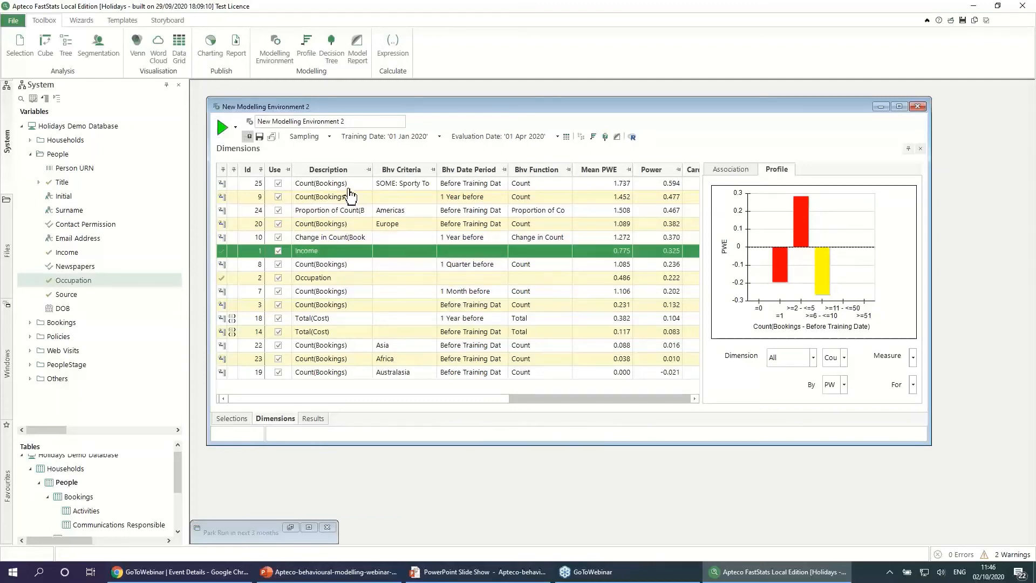
left_click(350, 186)
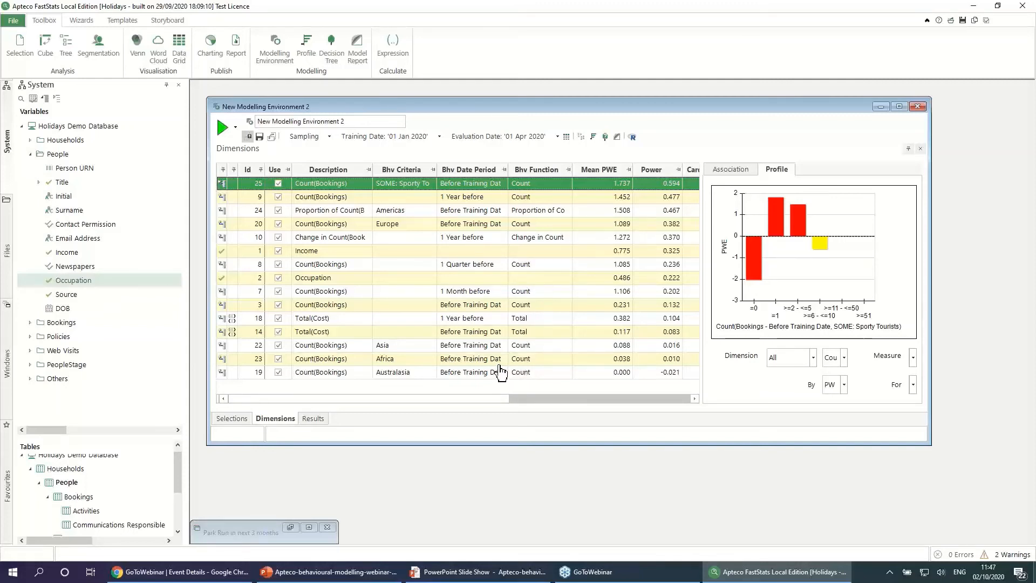
Step: Delete both Total(Cost) dimensions and the Count(Bookings) dimensions for Asia, Africa and Australasia
left_click(335, 323)
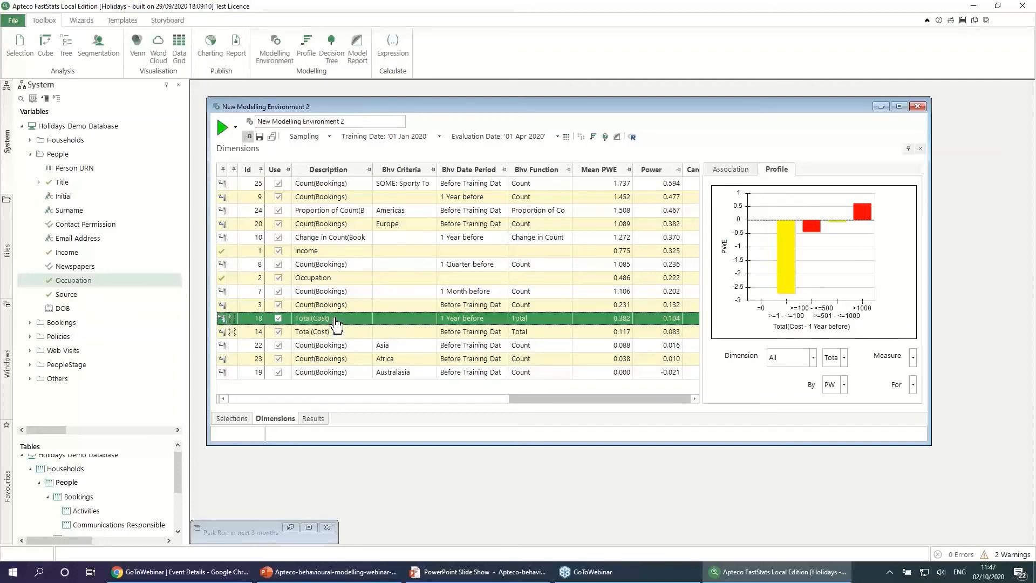
left_click(336, 372, "shift")
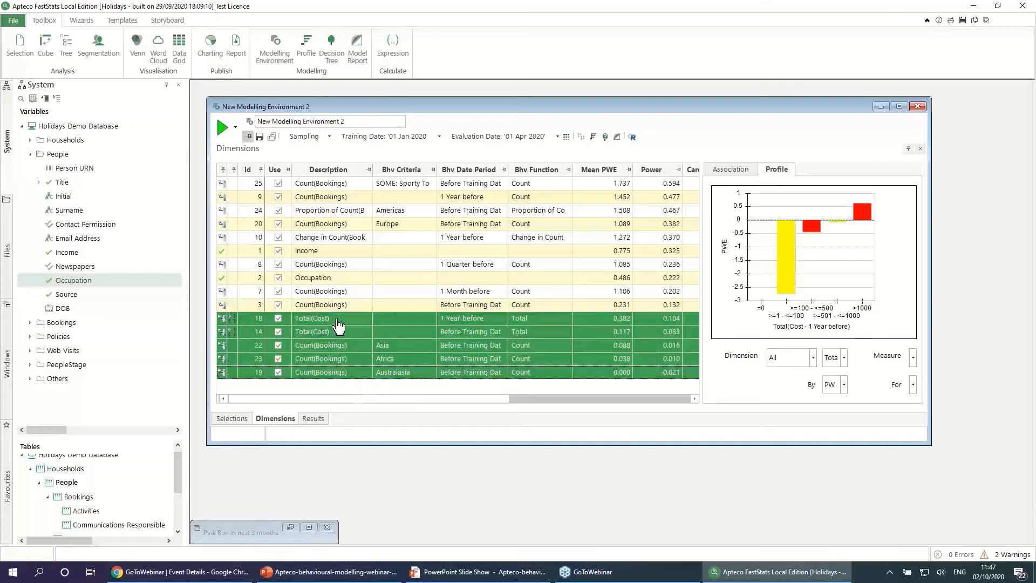
key("Delete")
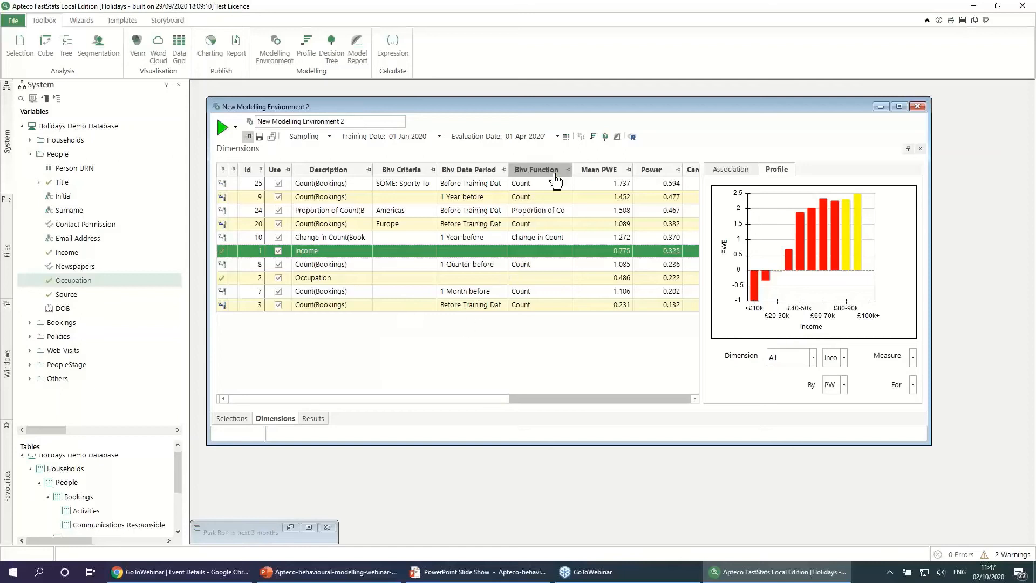
Step: Create a Park Run in next 3 months profile from the remaining dimensions and build it with the 01 Jan 2020 training date
left_click(593, 139)
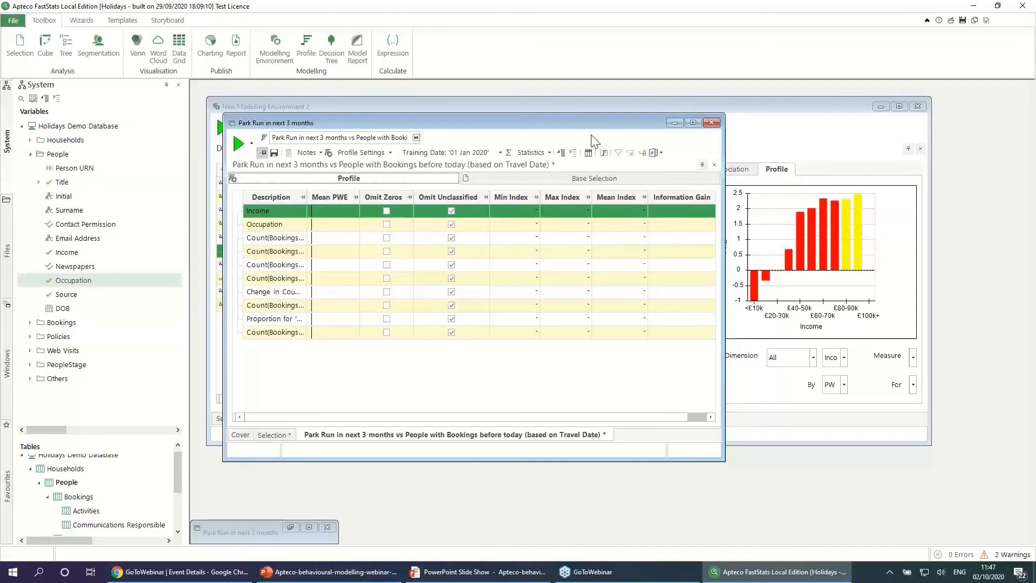
left_click_drag(591, 119, 638, 200)
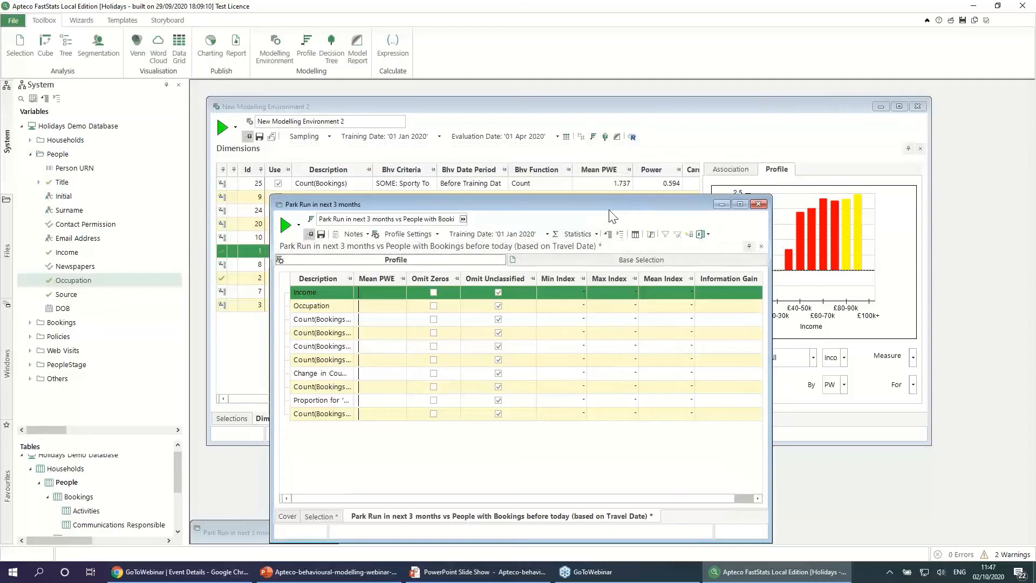
left_click_drag(607, 201, 567, 128)
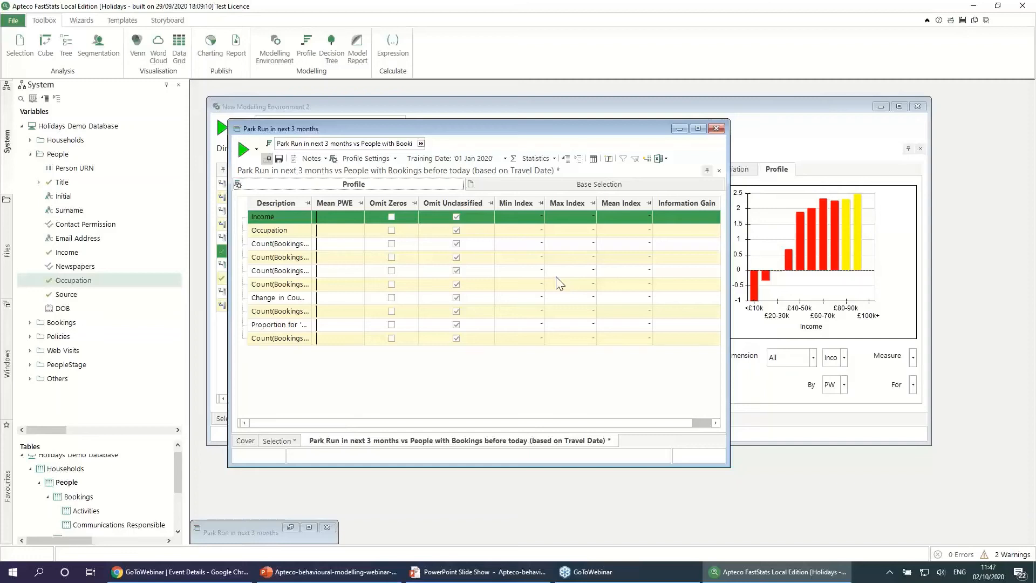
left_click(243, 148)
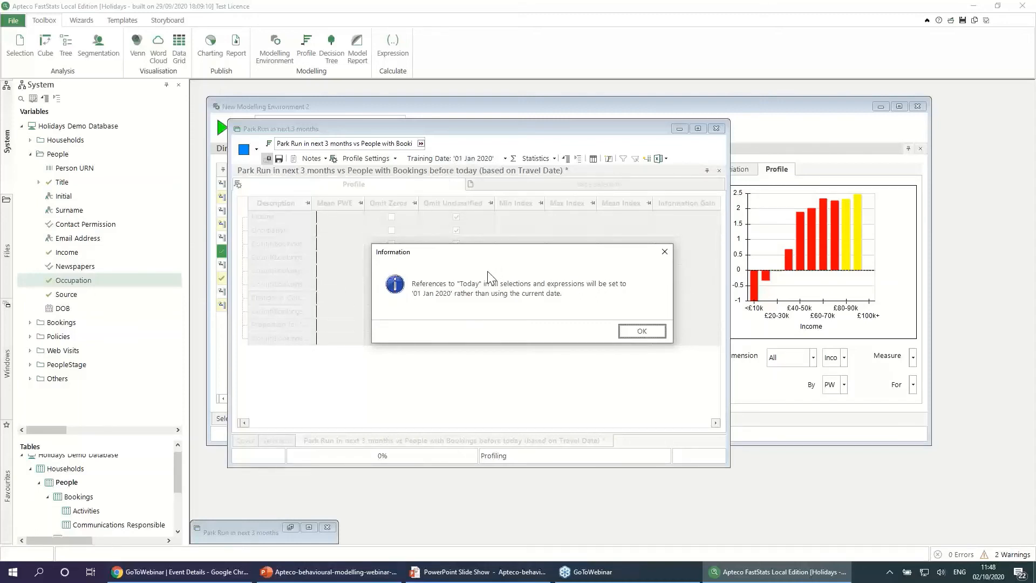
left_click(642, 331)
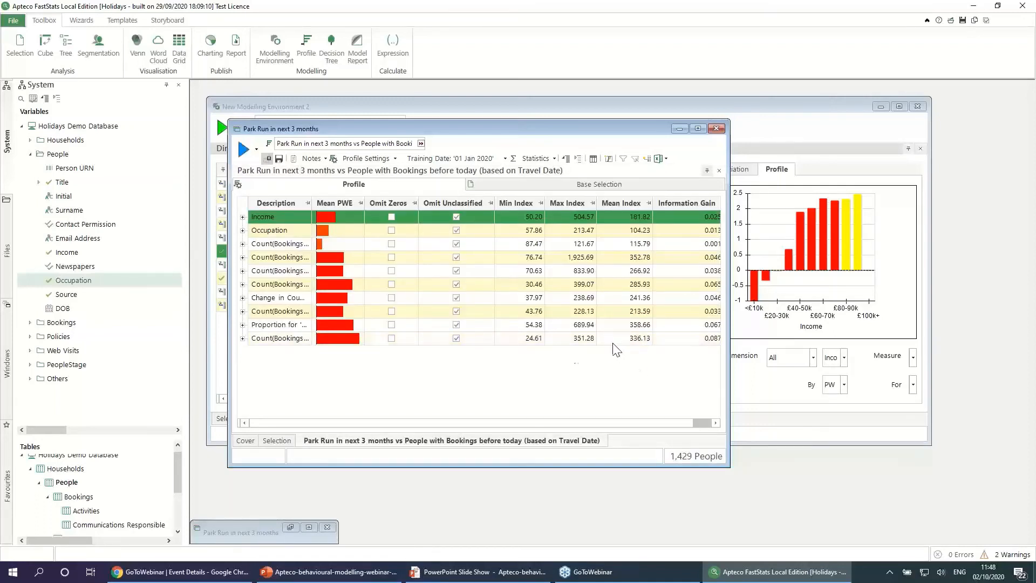
Step: Examine the Income band breakdown in the profile, and collapse it again
left_click(243, 218)
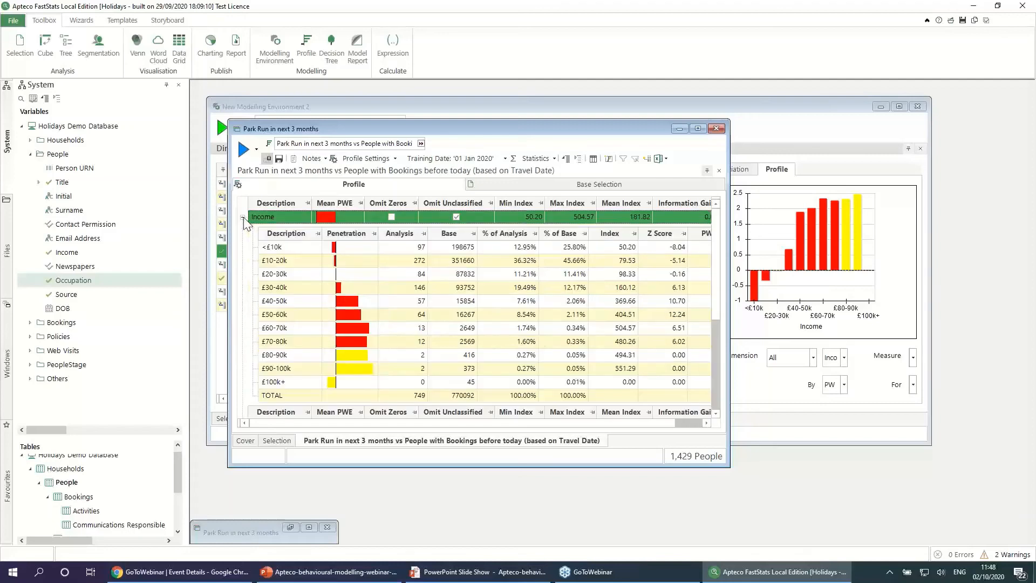
left_click(243, 217)
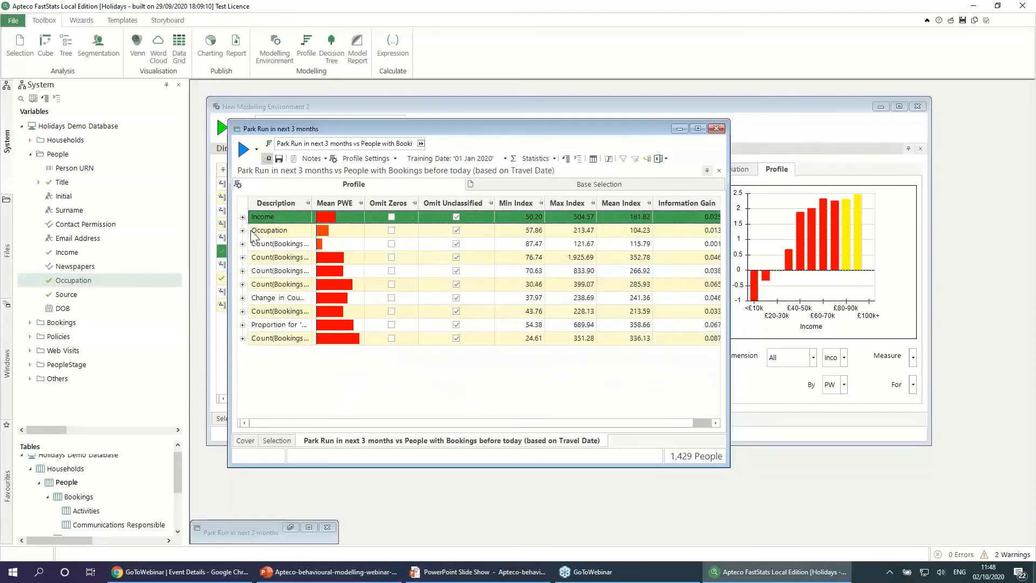
Step: Sort the profile dimensions by Mean PWE in descending order, and widen the Description and Mean PWE columns
right_click(344, 204)
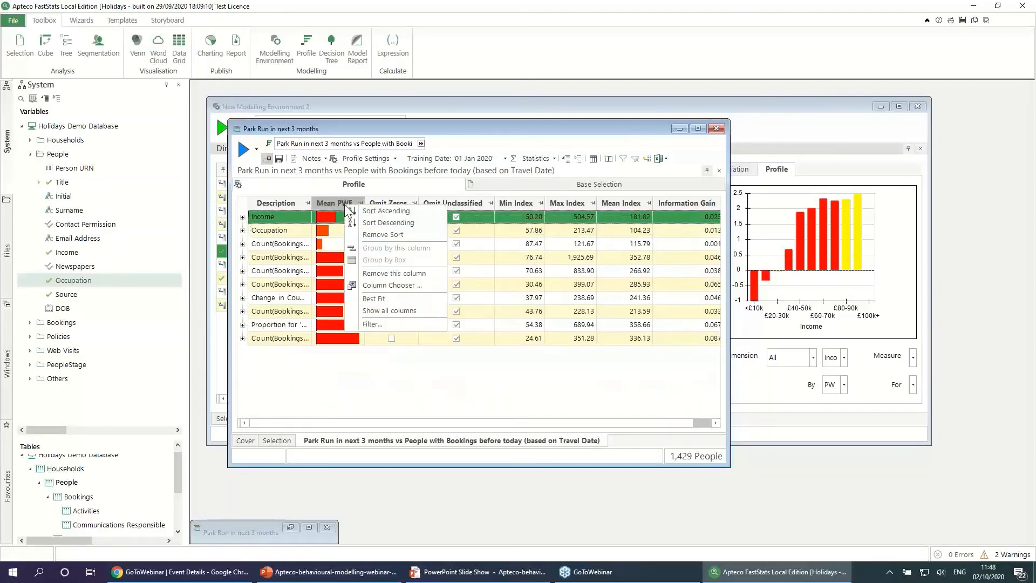
left_click(369, 225)
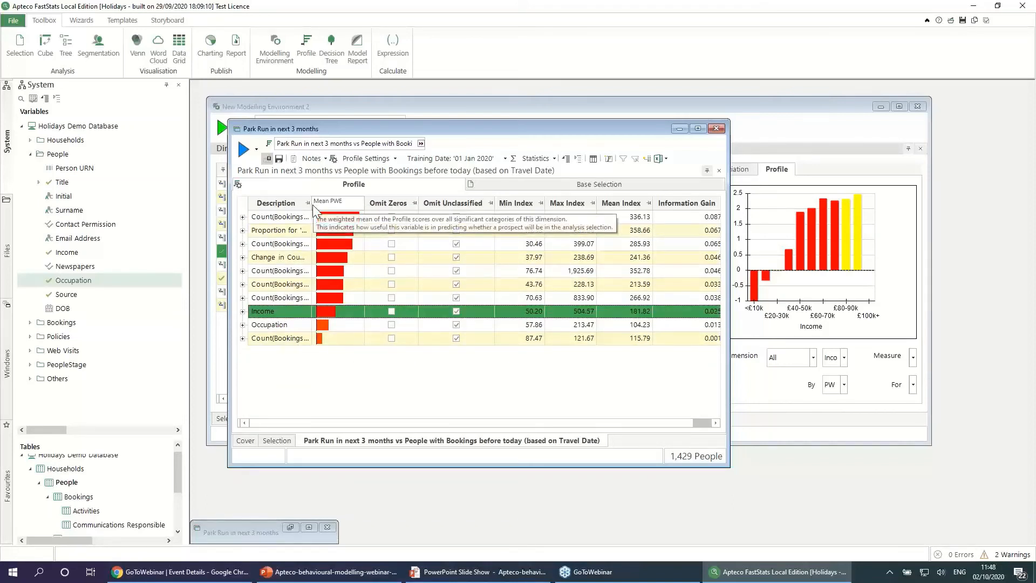
left_click_drag(309, 204, 362, 204)
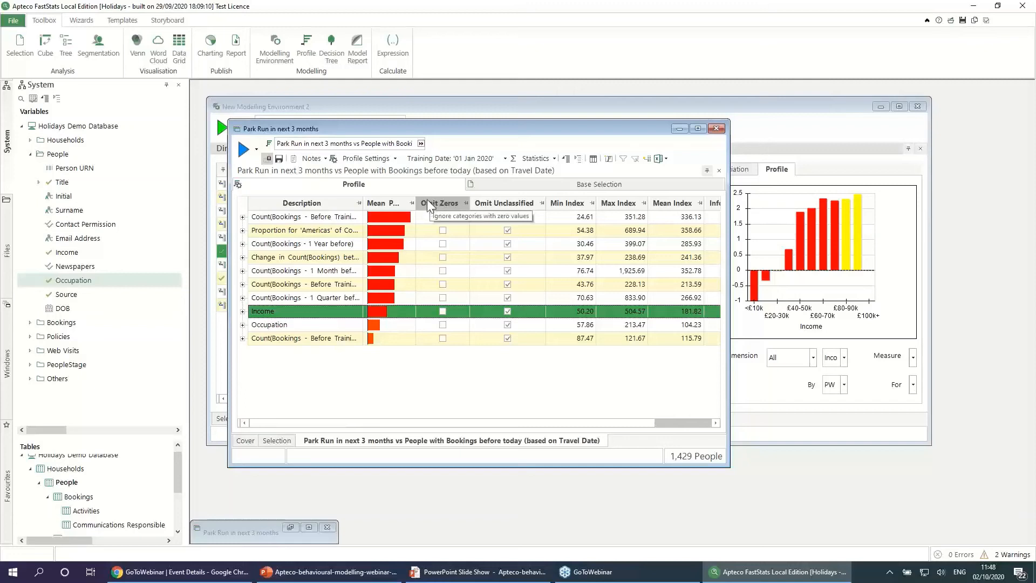
left_click_drag(416, 199, 441, 201)
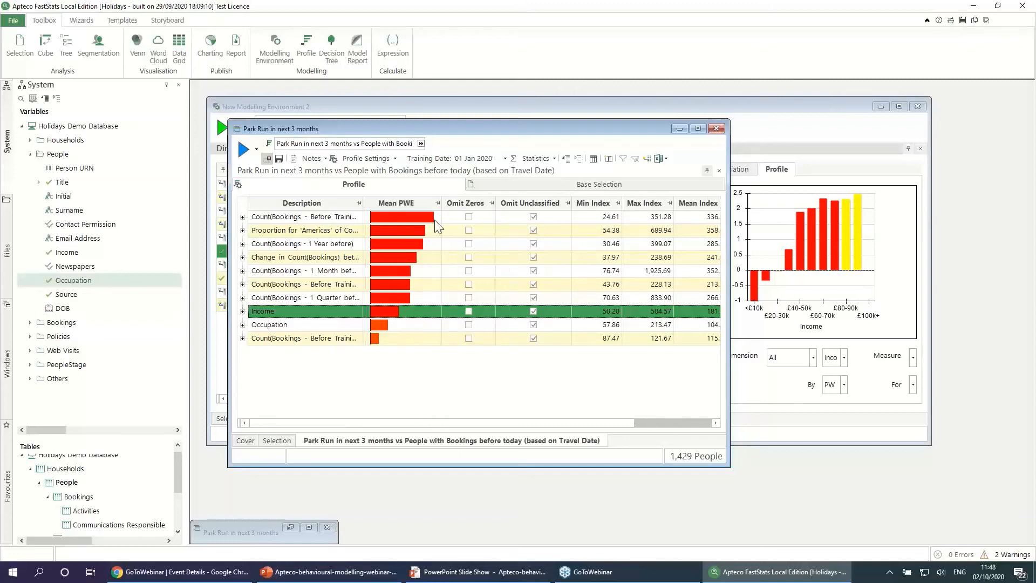
left_click(283, 322)
left_click(289, 314)
left_click(293, 324)
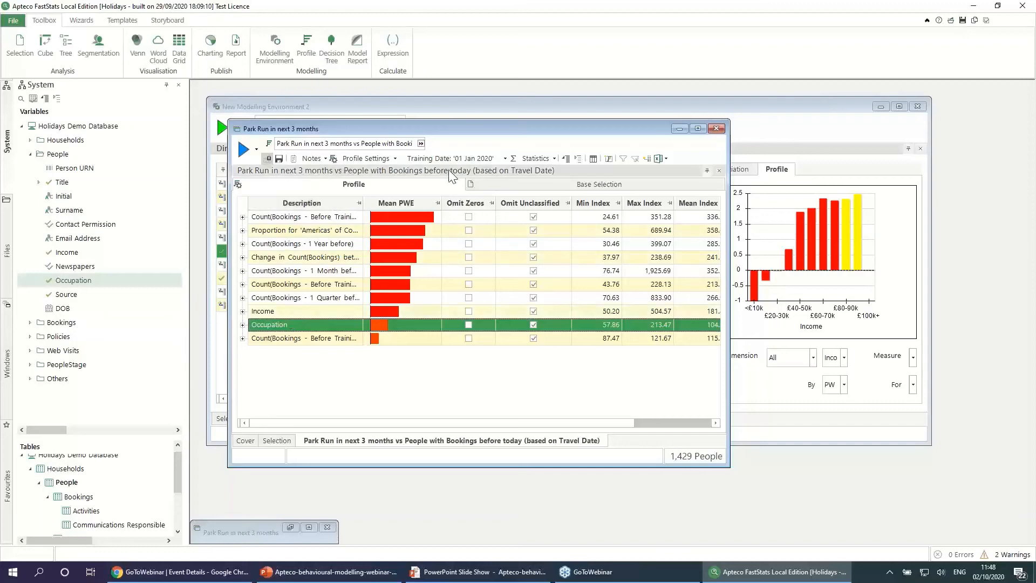
Step: Start a profile model variable with equal range banding and a size of 1.00 for each band
left_click(609, 159)
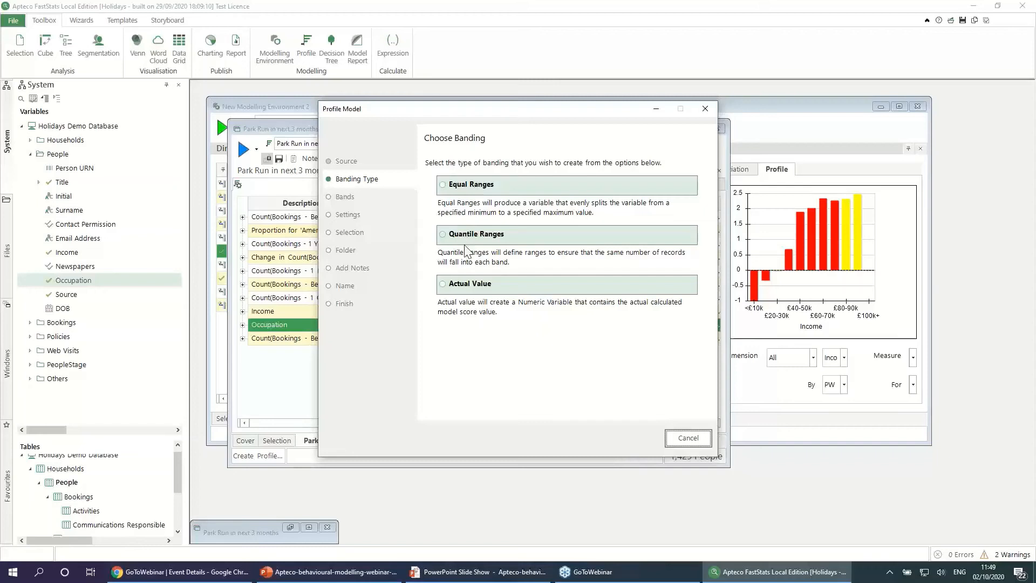
left_click(471, 187)
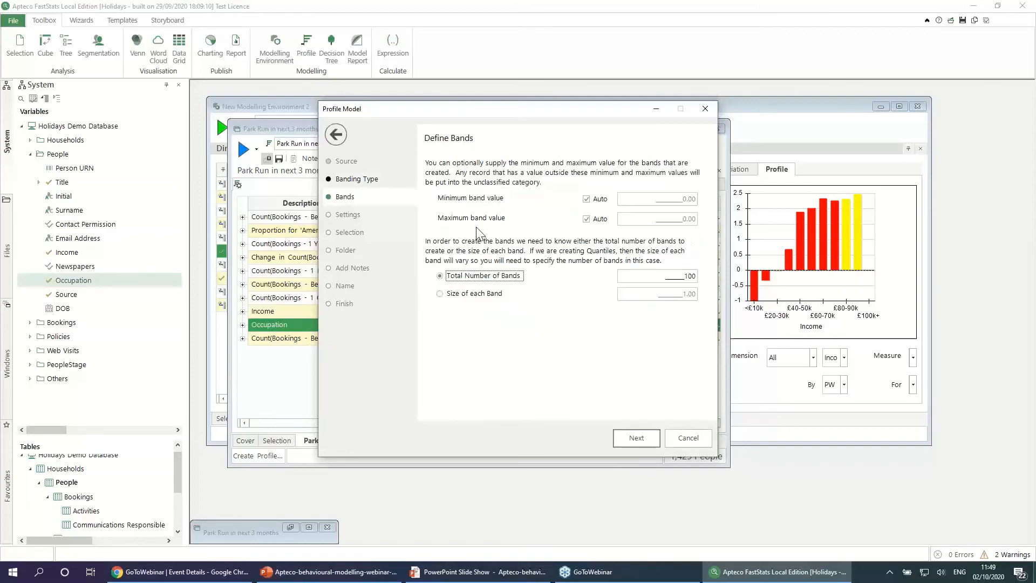
left_click(465, 295)
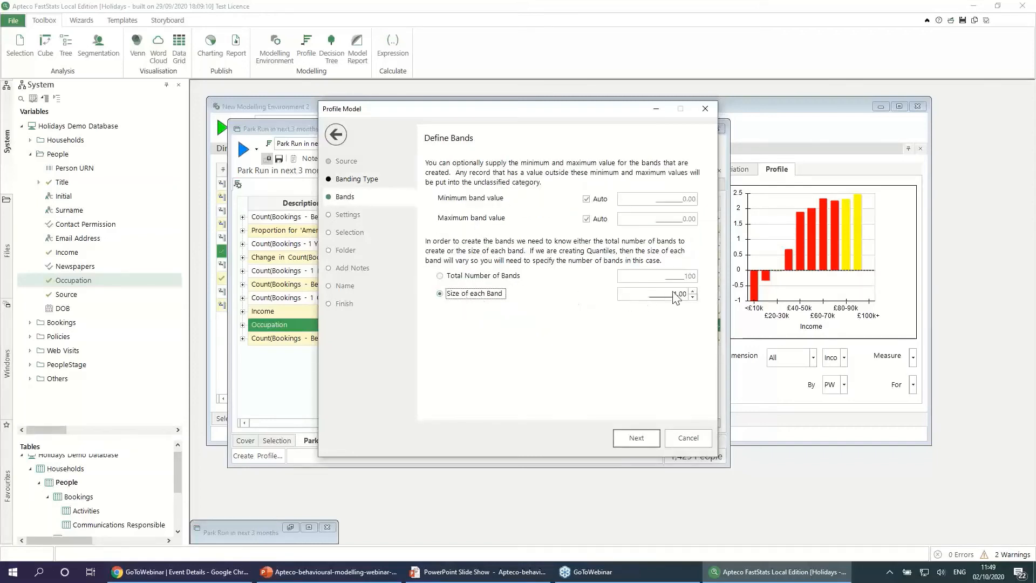
left_click(648, 439)
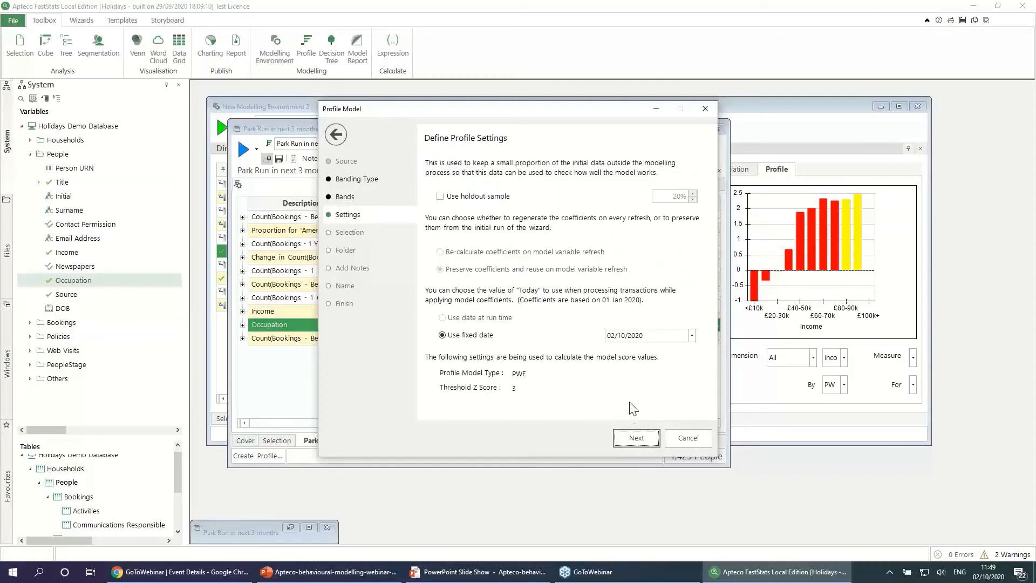
Step: Set the model variable's fixed scoring date to 01/04/2020 and accept the profile settings
left_click(691, 335)
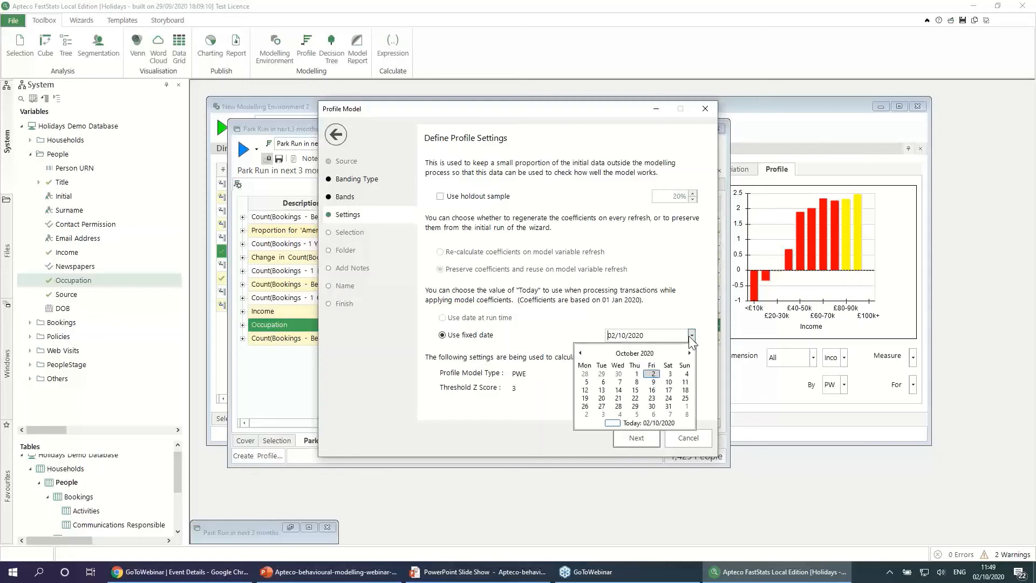
left_click(581, 353)
left_click(581, 353)
left_click(580, 353)
left_click(581, 352)
left_click(580, 352)
left_click(581, 353)
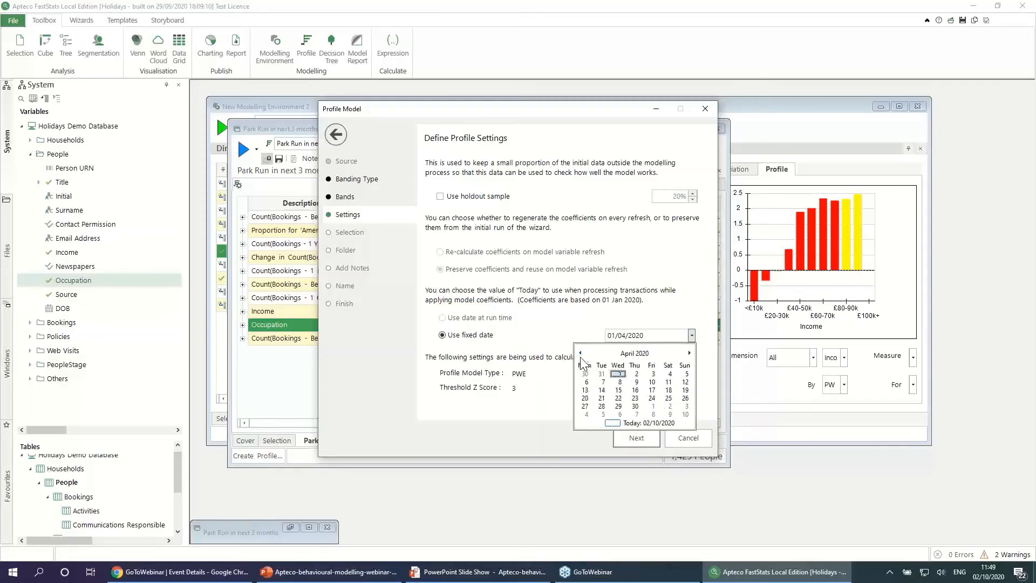
left_click(620, 374)
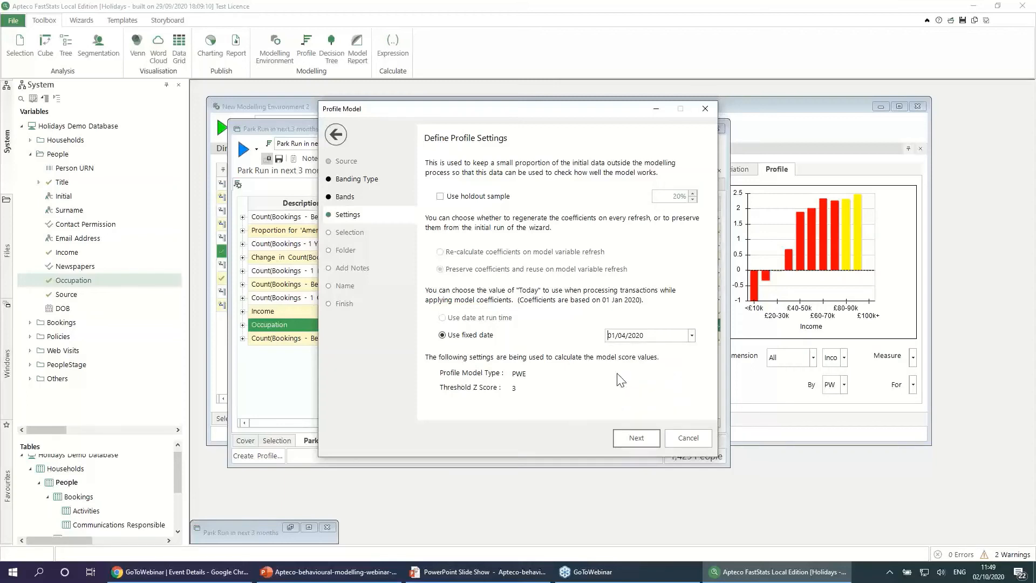
left_click(636, 438)
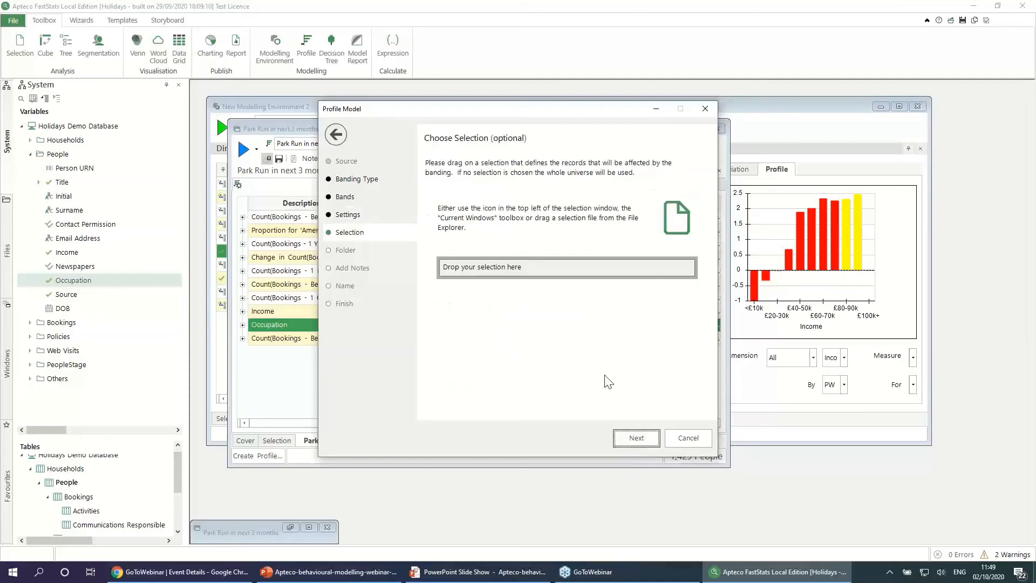
Step: Create the model variable for the whole universe in the Others folder, described as Evaluation Model Park Run 1st Apr
left_click(634, 438)
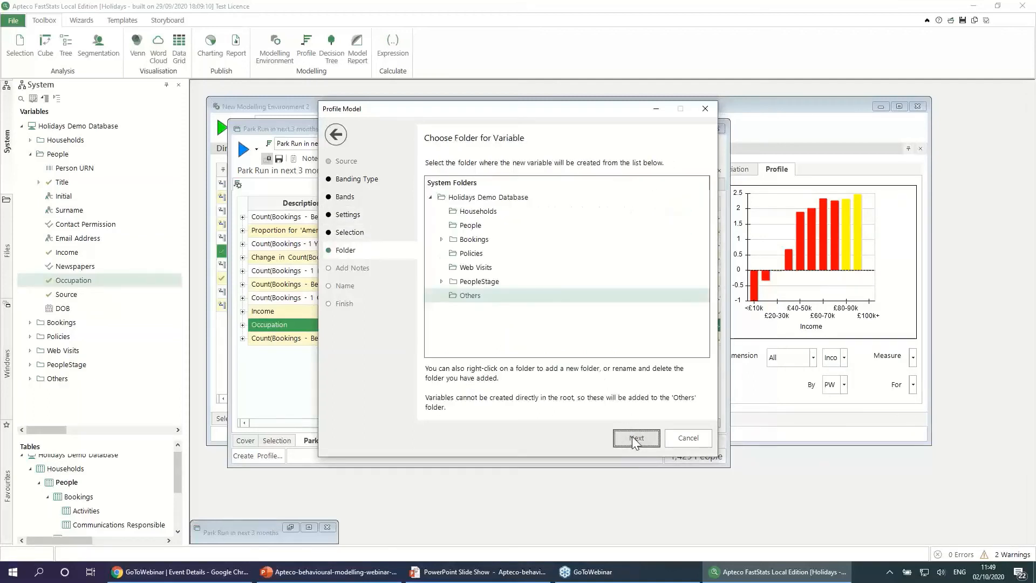
left_click(632, 436)
left_click(639, 438)
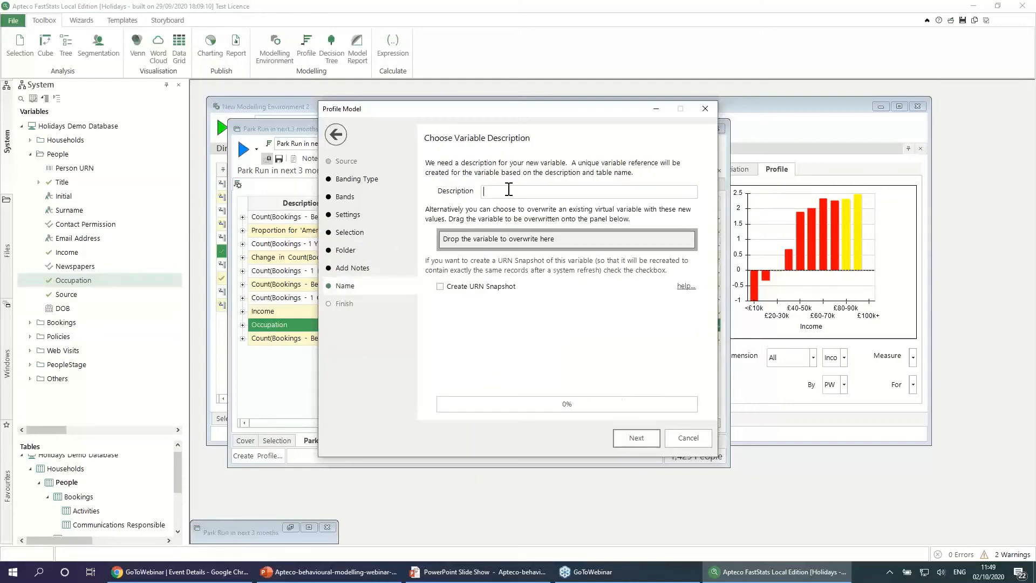
type("Evaluation Model Park Run 1st Apr")
left_click(658, 437)
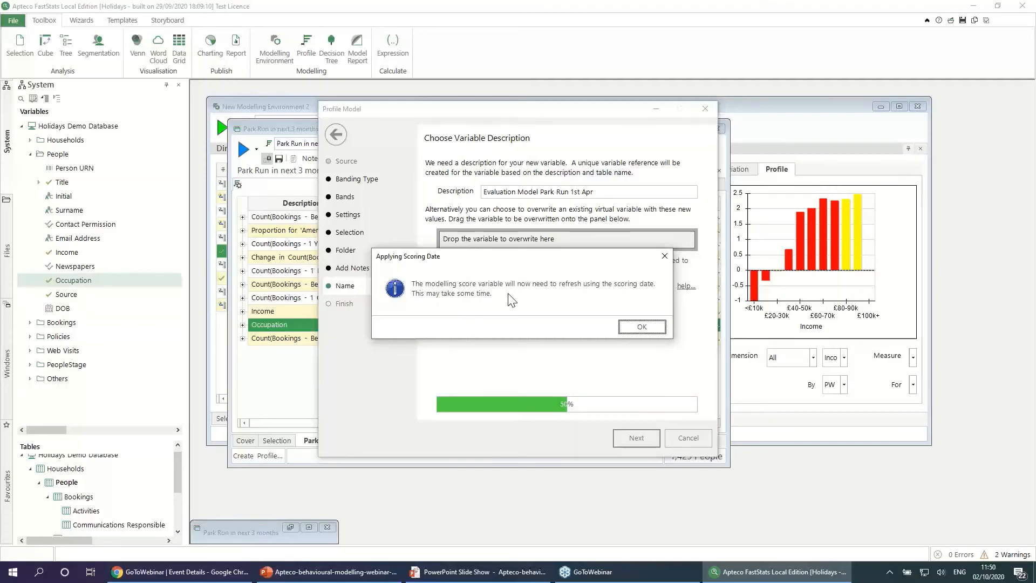
left_click(632, 327)
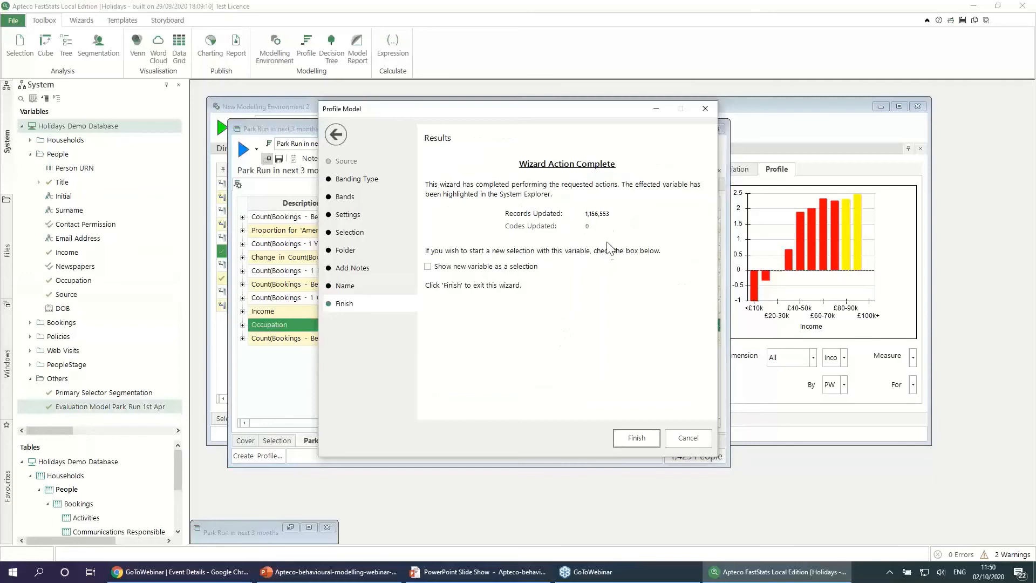
Step: Show the new model variable as a selection, examine the people counts across its score bands, and close the selection
left_click(442, 267)
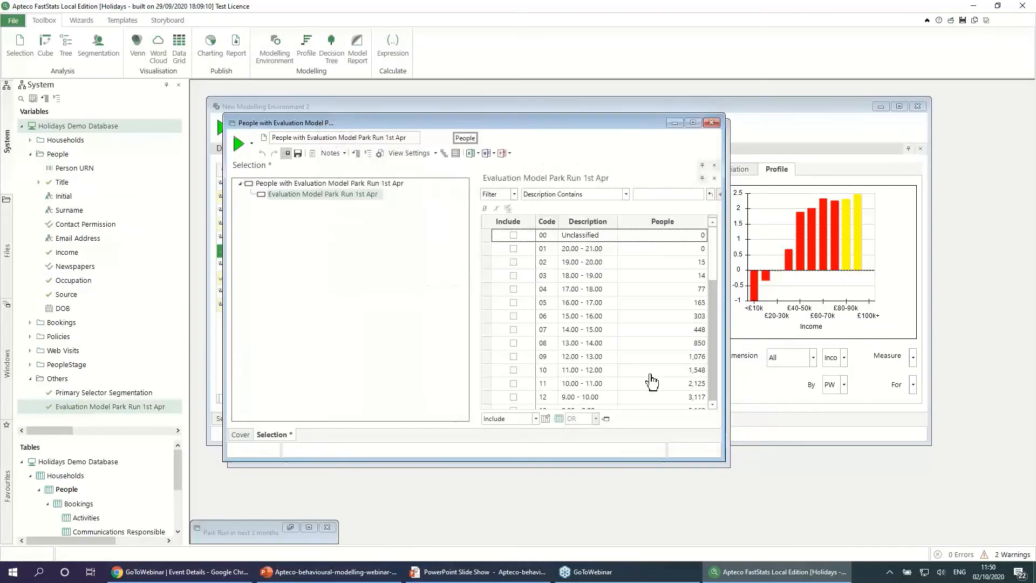
scroll(712, 273, "down", 1)
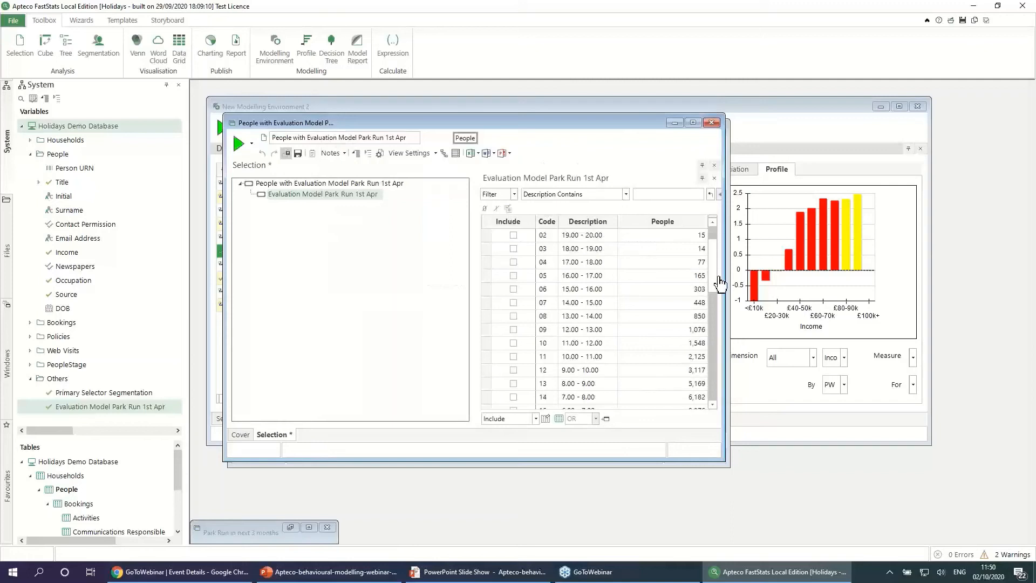
left_click_drag(719, 286, 717, 395)
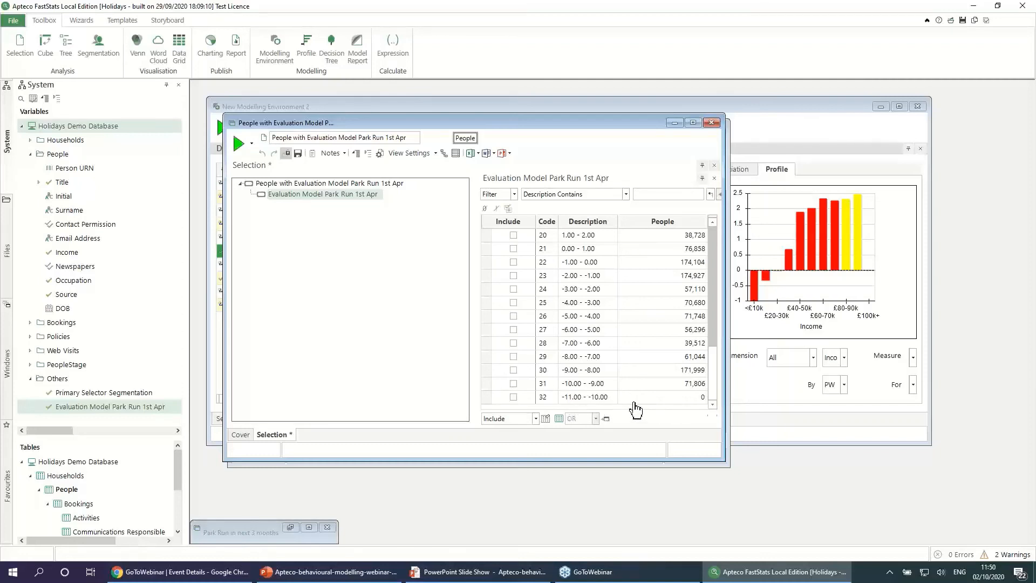
left_click_drag(713, 398, 714, 251)
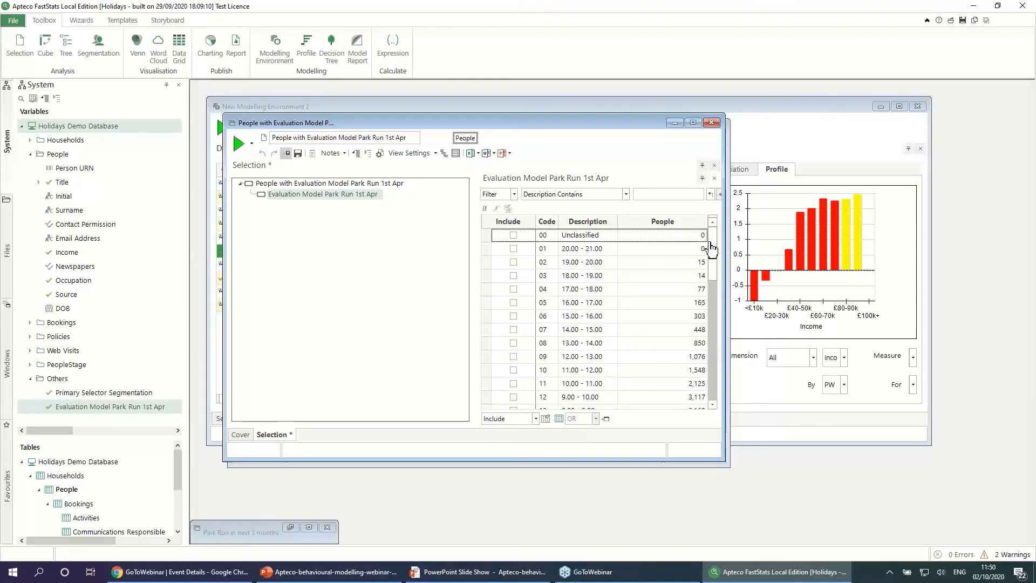
mouse_move(714, 249)
left_mouse_down()
mouse_move(715, 366)
mouse_move(722, 233)
left_mouse_up()
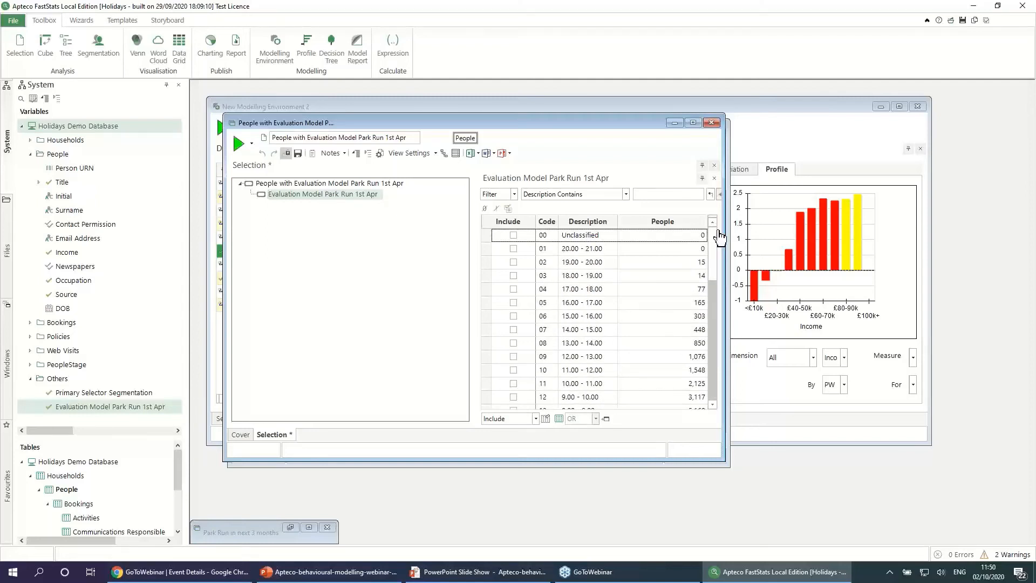
left_click(711, 124)
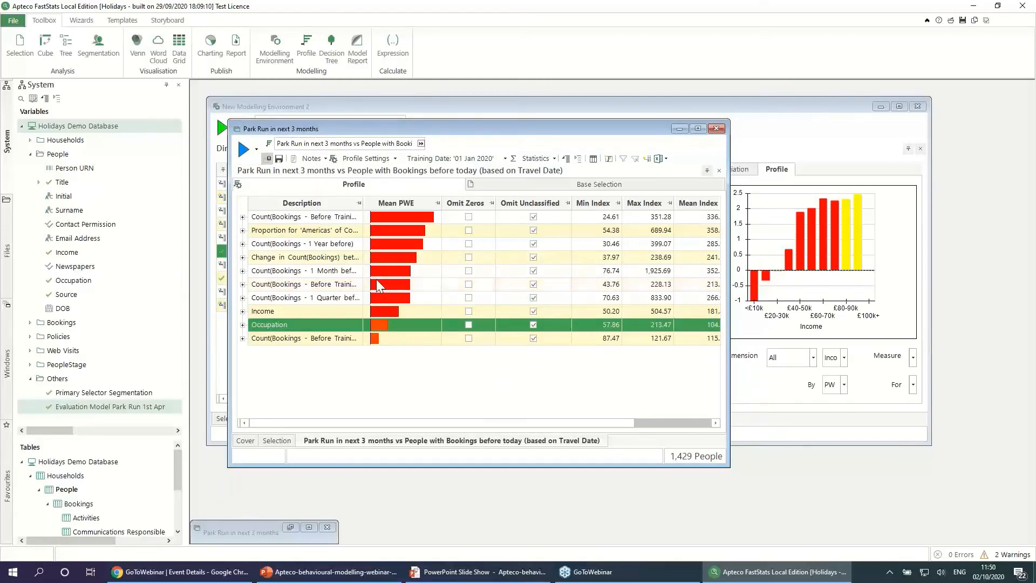
Step: Show the modelling environment's results and exclude the first model, which has no model variable, from use
left_click_drag(541, 128, 682, 231)
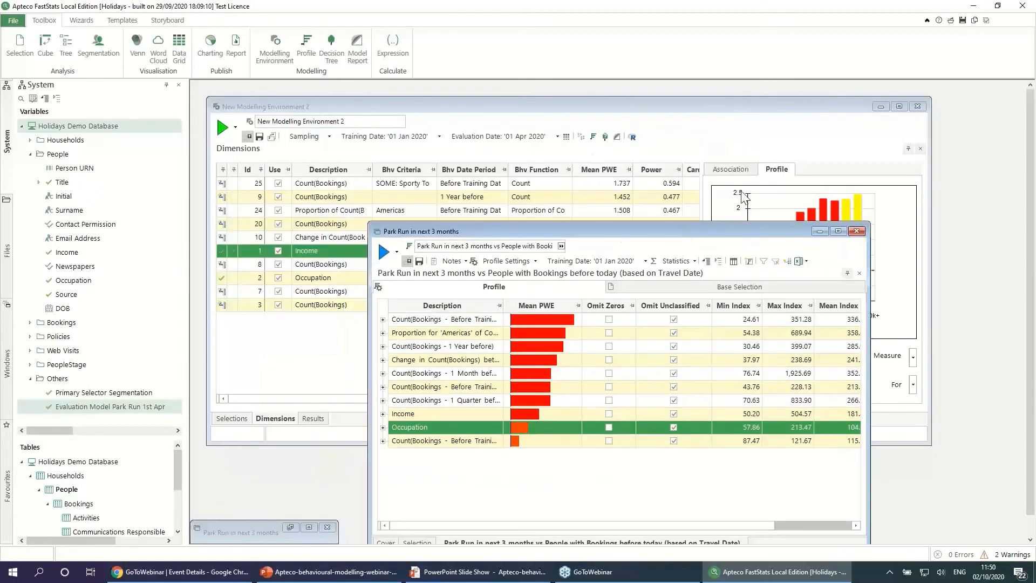
left_click(496, 116)
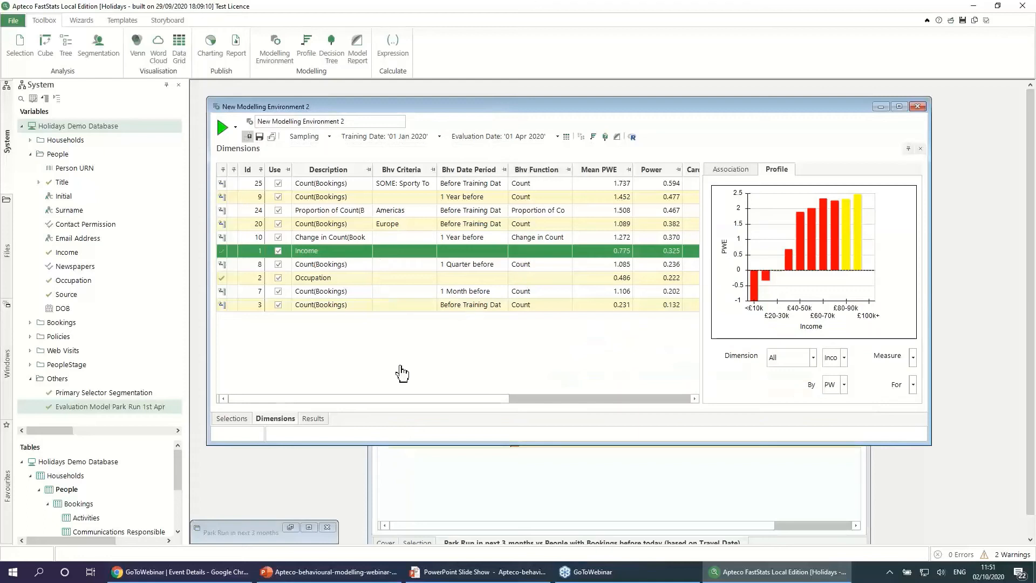
left_click(314, 419)
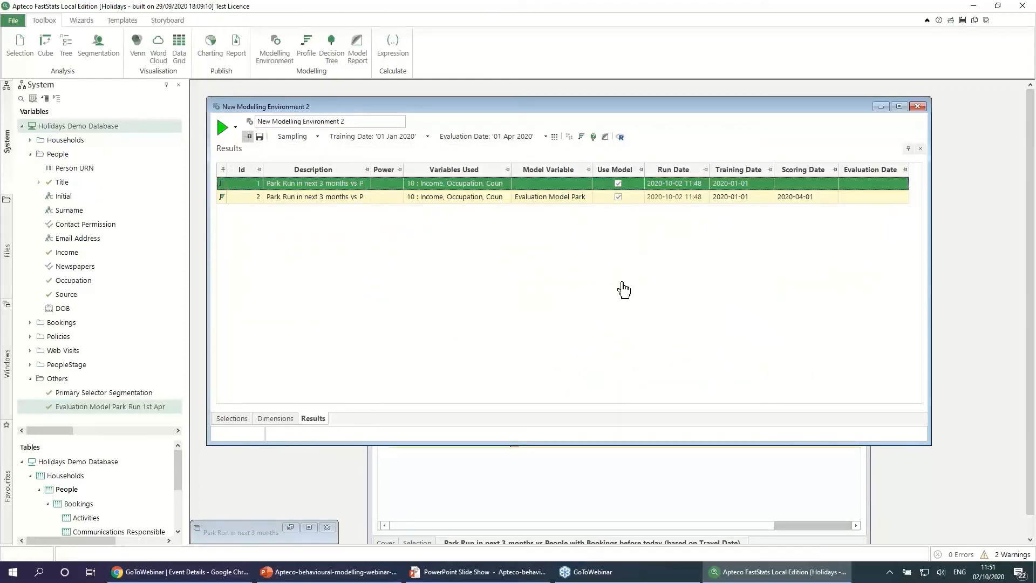
left_click(677, 198)
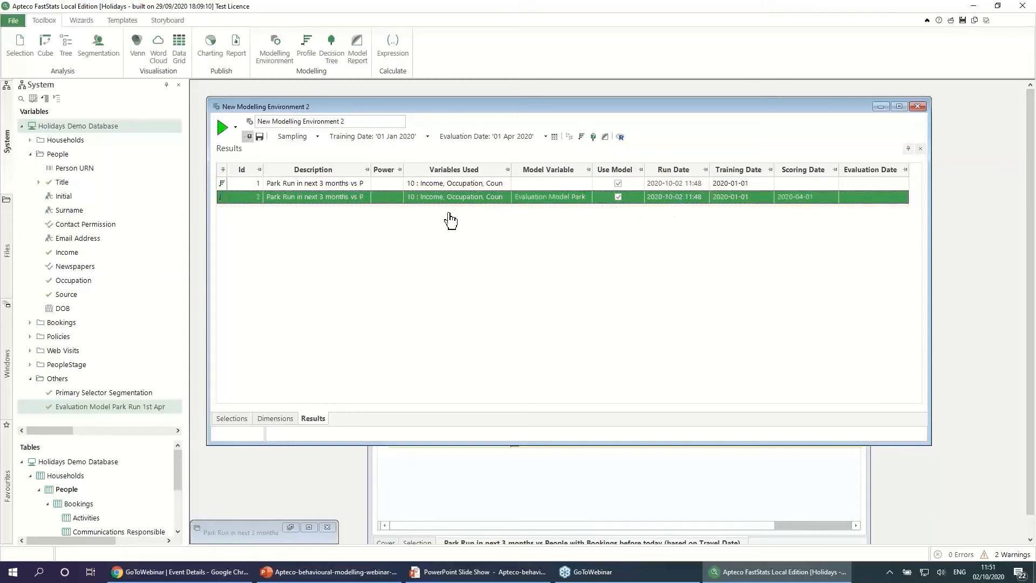
left_click(618, 184)
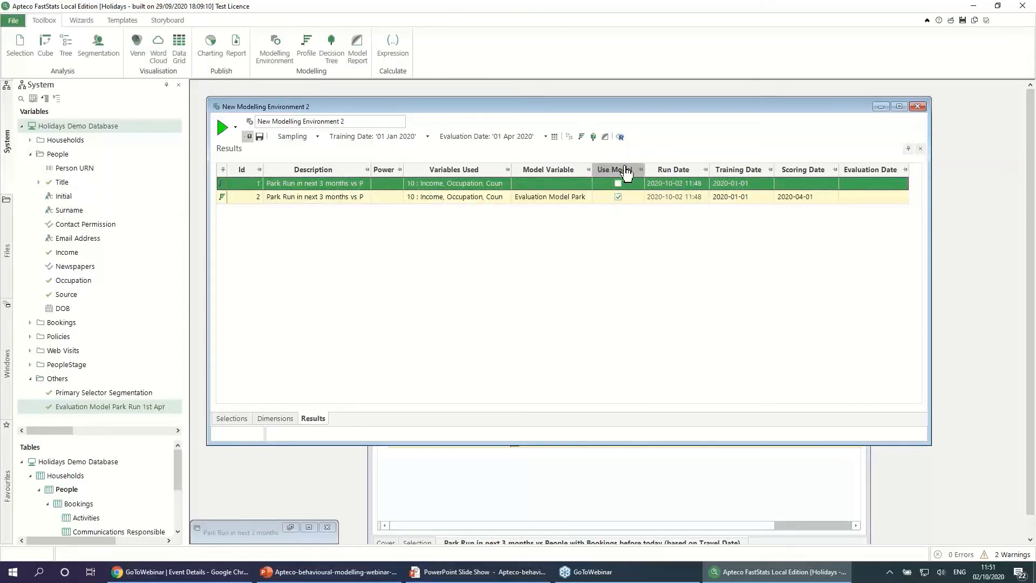
Step: Create a model report for the Evaluation Model Park Run 1st Apr result and build it with the 01 Apr 2020 evaluation date
left_click(605, 137)
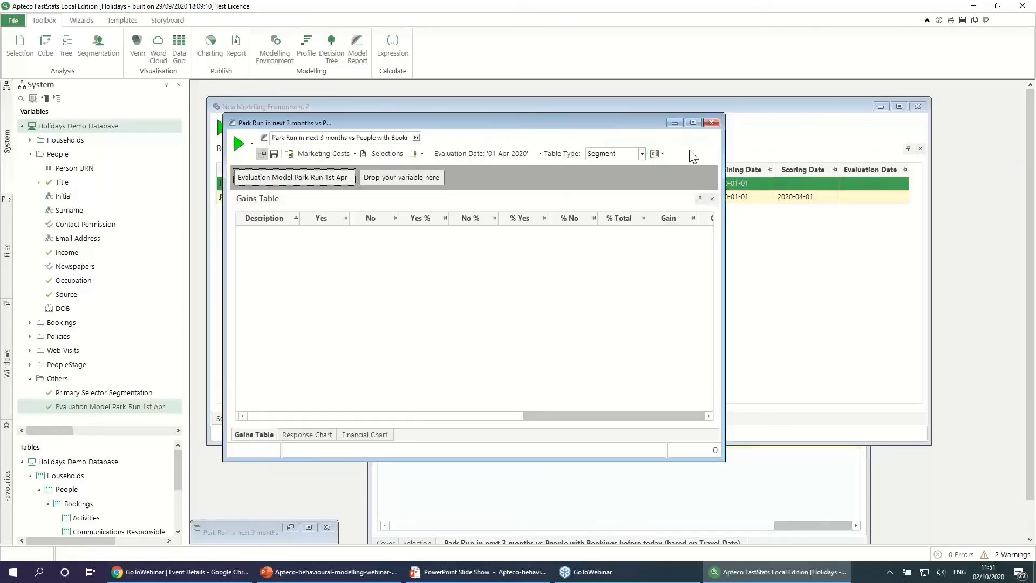
left_click(712, 125)
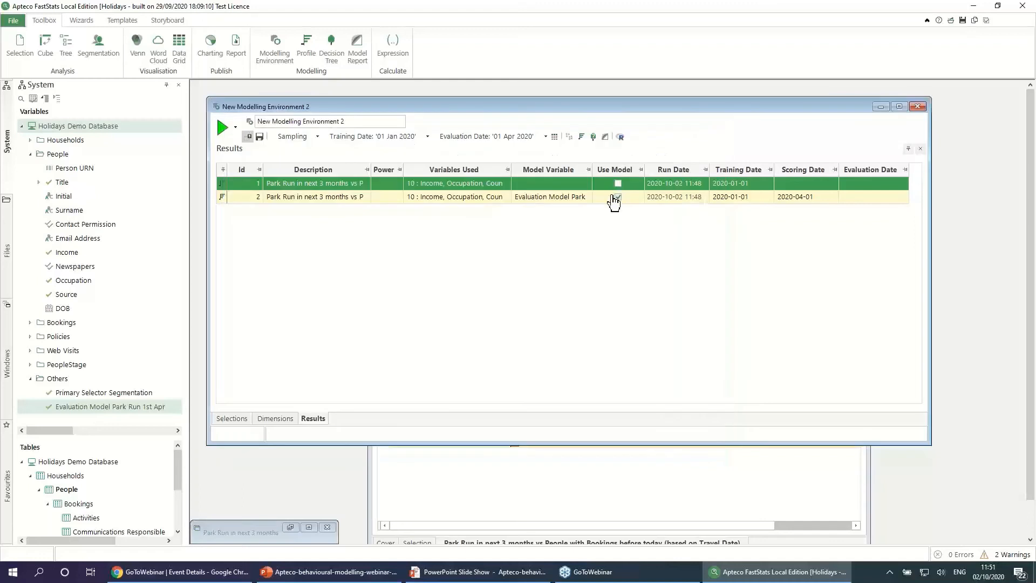
left_click(561, 197)
left_click(605, 137)
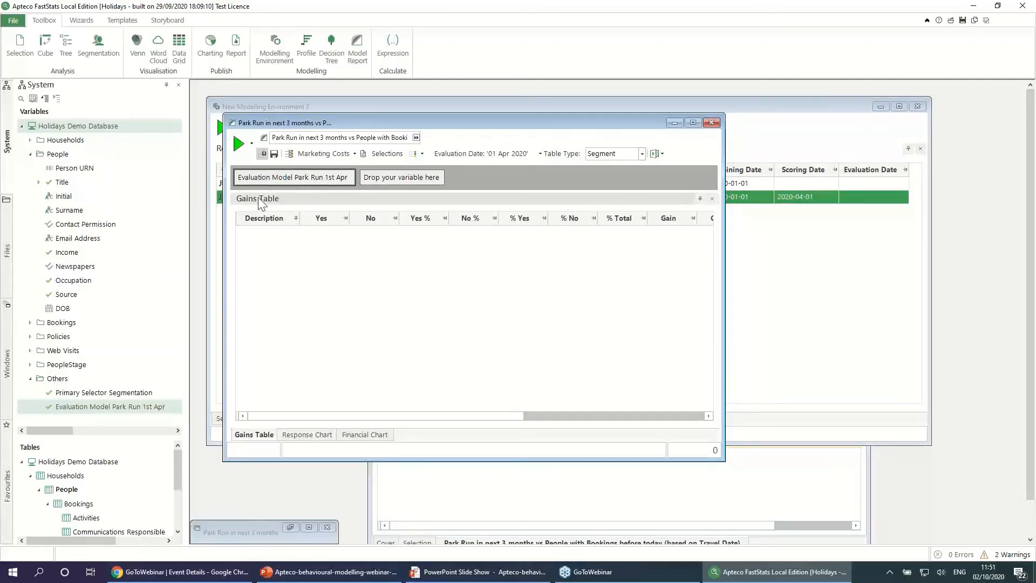
left_click(239, 145)
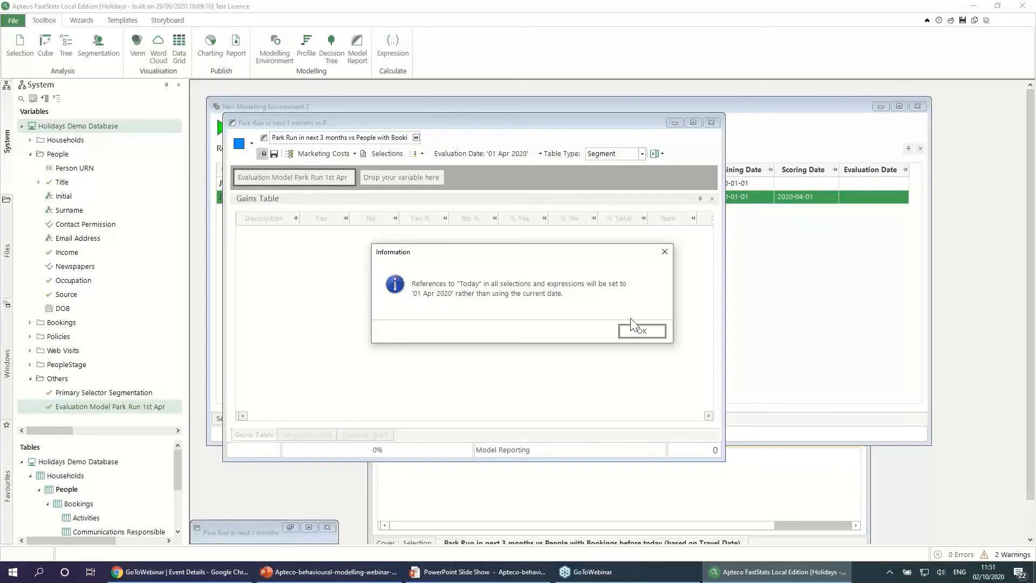
left_click(642, 332)
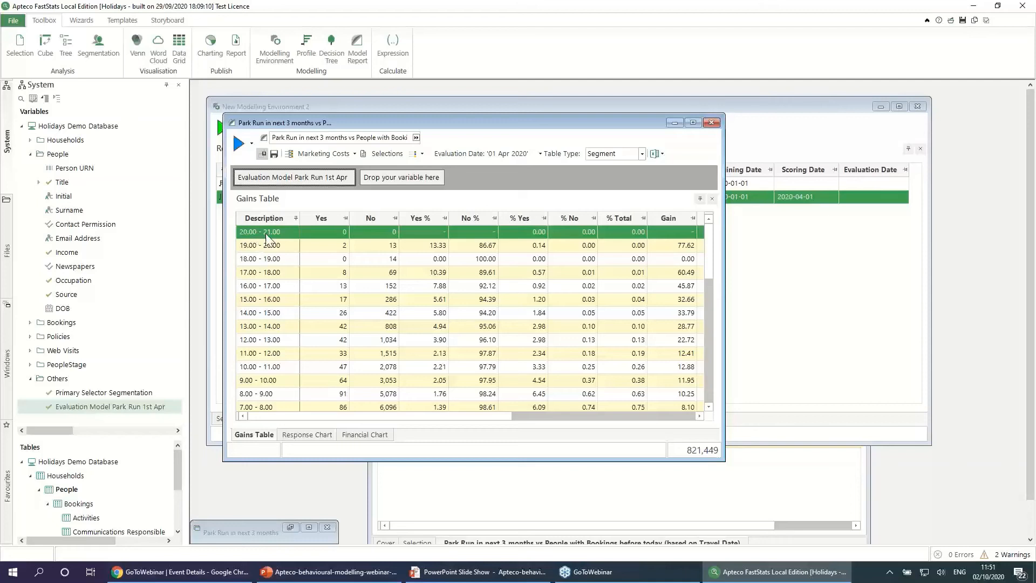
Step: Highlight the two highest score bands in the gains table and show the model's response chart
left_click_drag(256, 232, 258, 245)
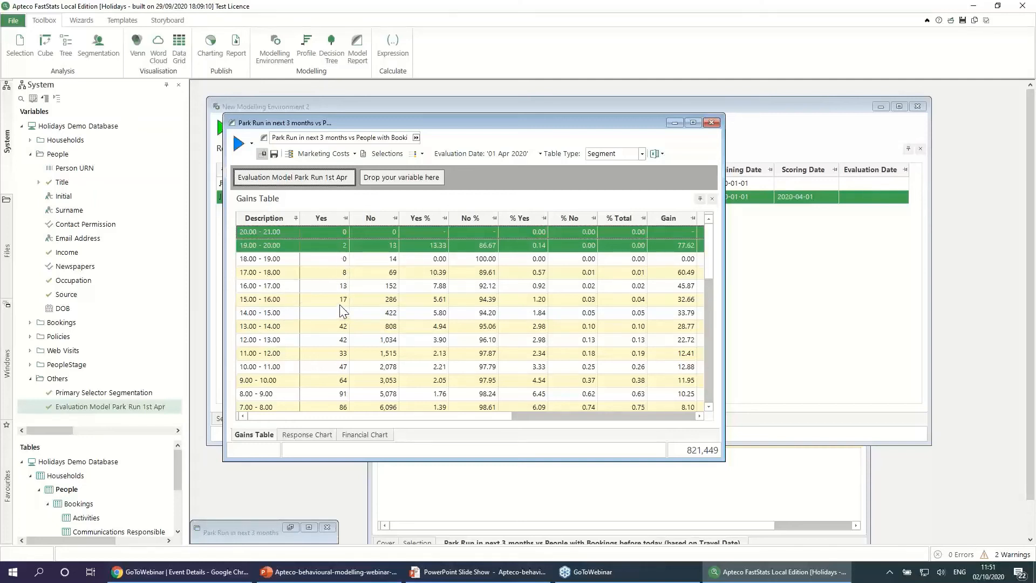
left_click(307, 435)
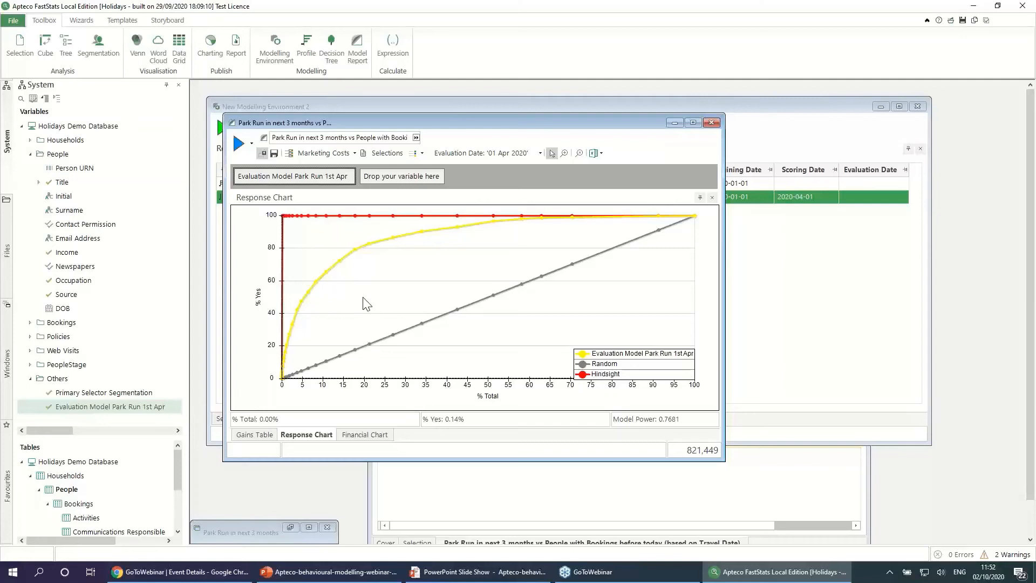
Step: Close the model report and bring the Park Run in next 3 months profile in front of the modelling environment
left_click(712, 123)
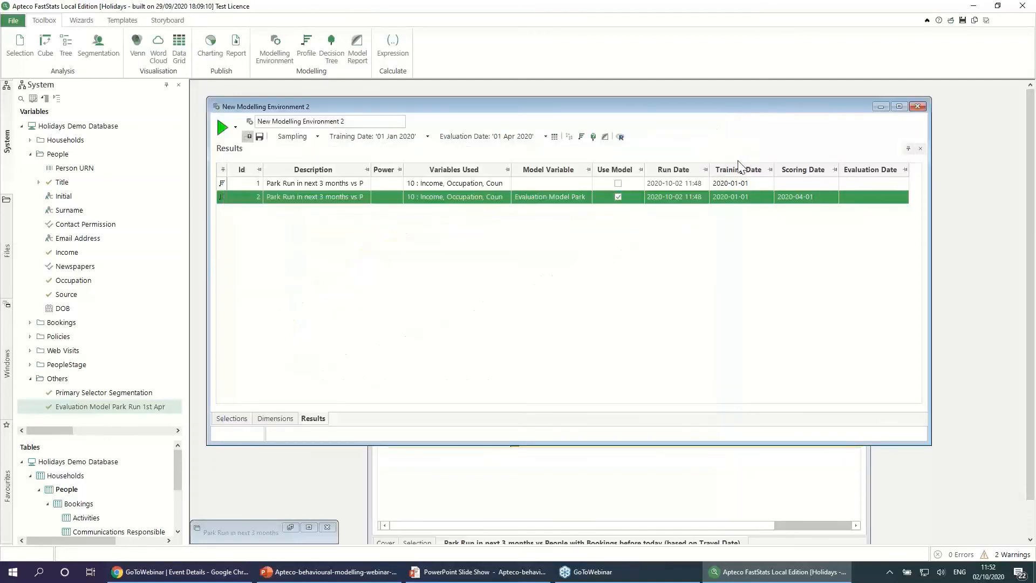
left_click(631, 483)
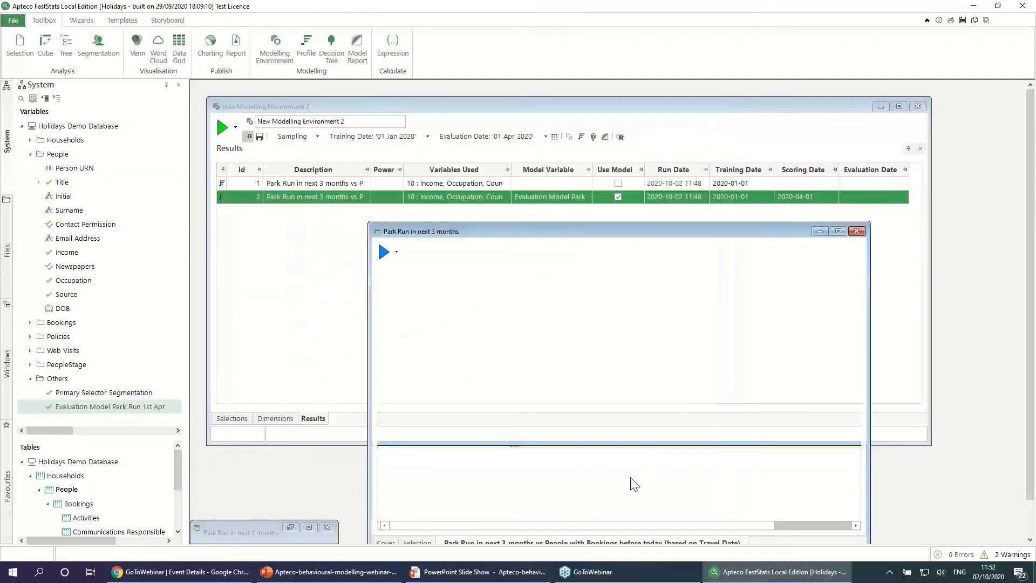
left_click_drag(632, 235, 578, 138)
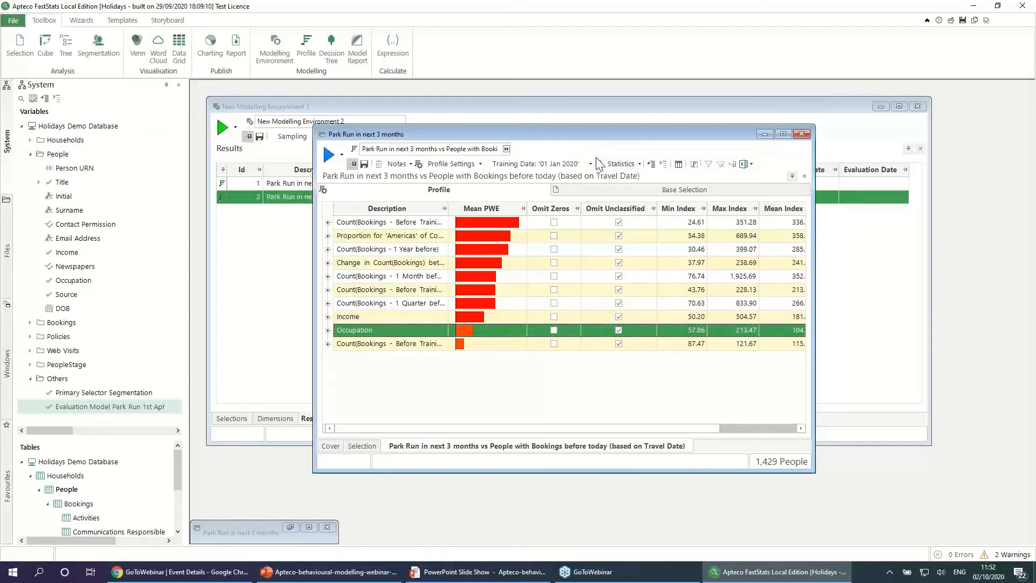
Step: Start a model variable from the profile using equal ranges banding with a band size of 1.00
left_click(693, 166)
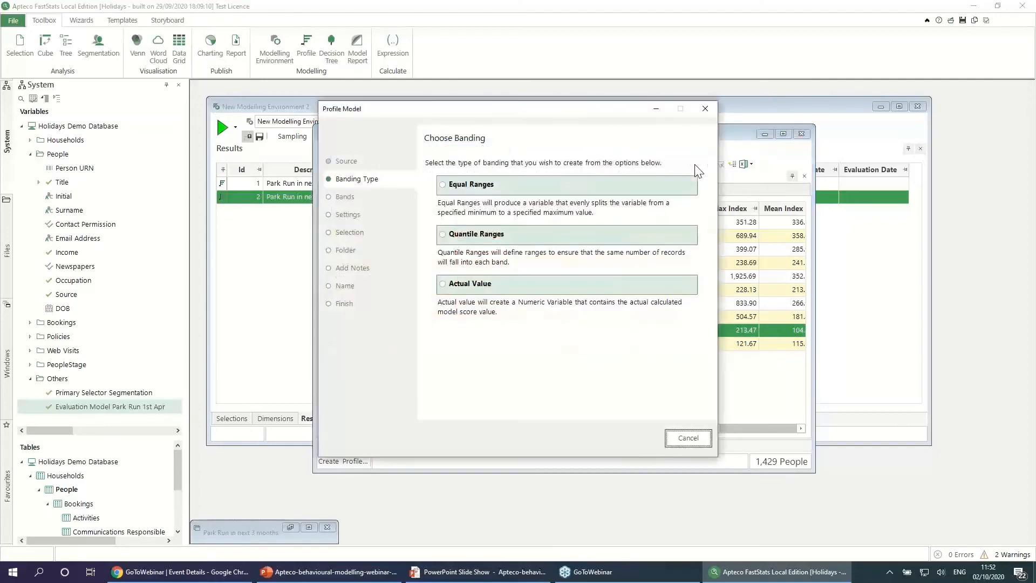
left_click(480, 190)
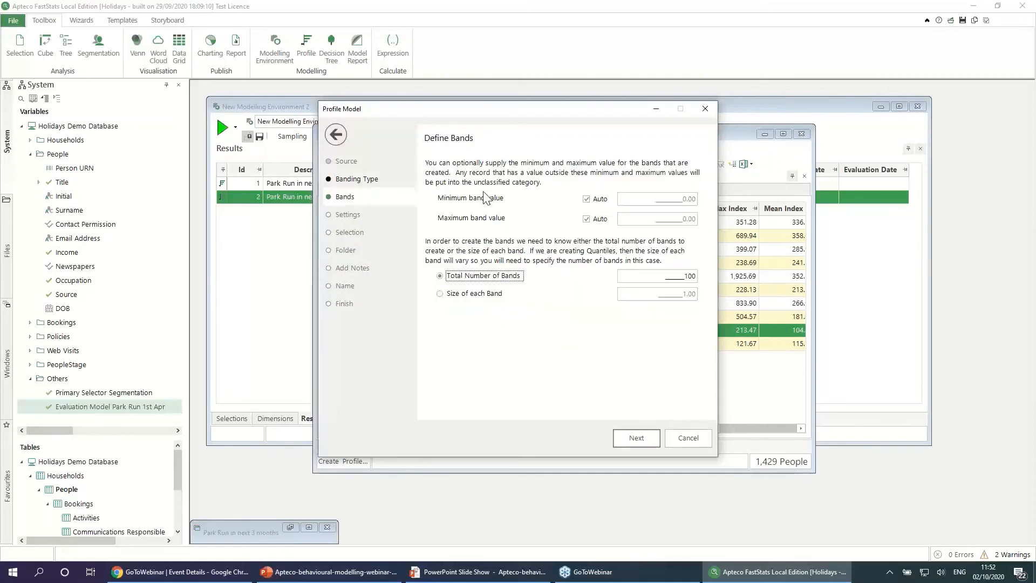
left_click(482, 295)
left_click(647, 436)
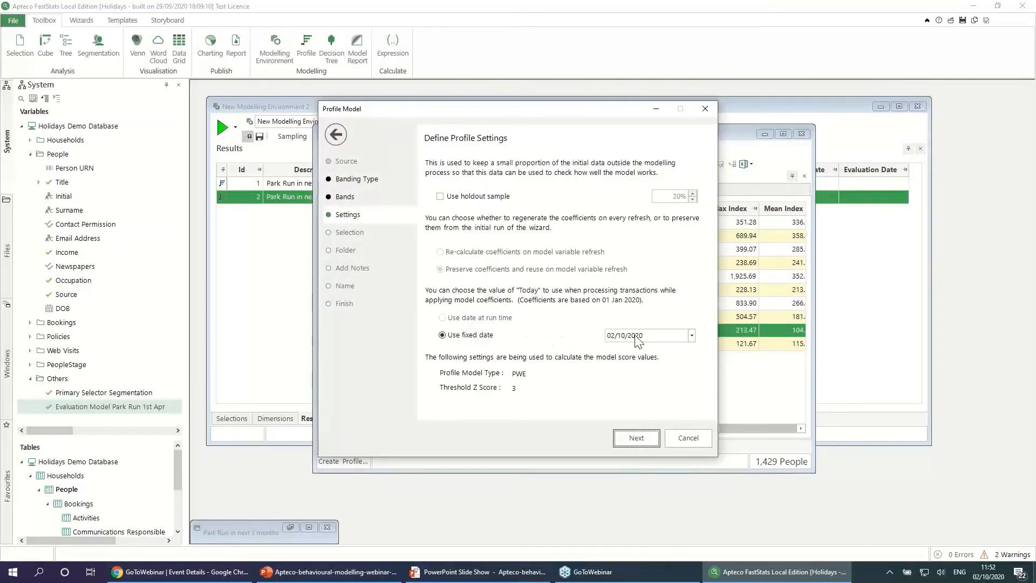
Step: Set the fixed date used as "Today" when applying the model coefficients to 01/10/2020
left_click(691, 336)
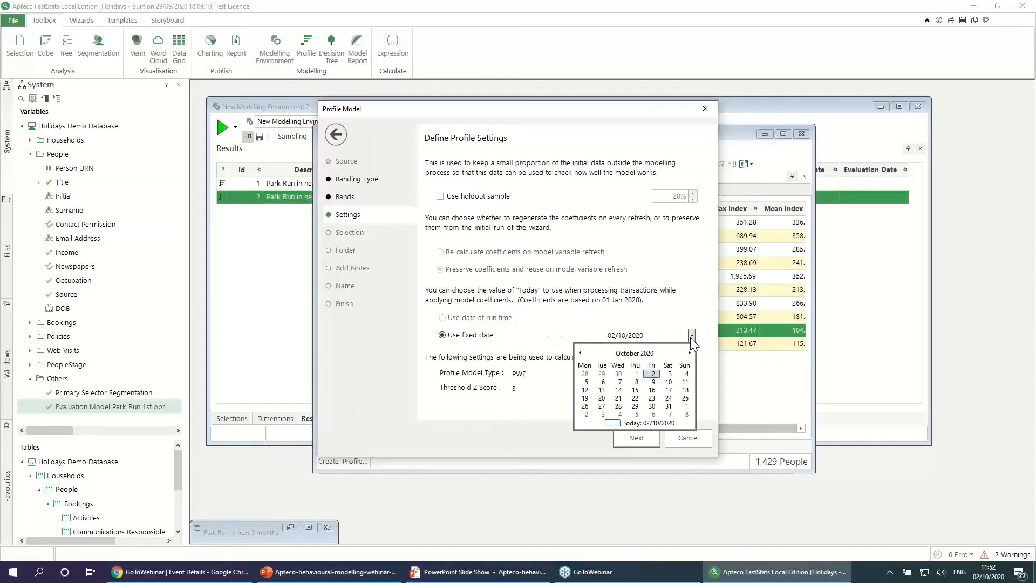
left_click(637, 374)
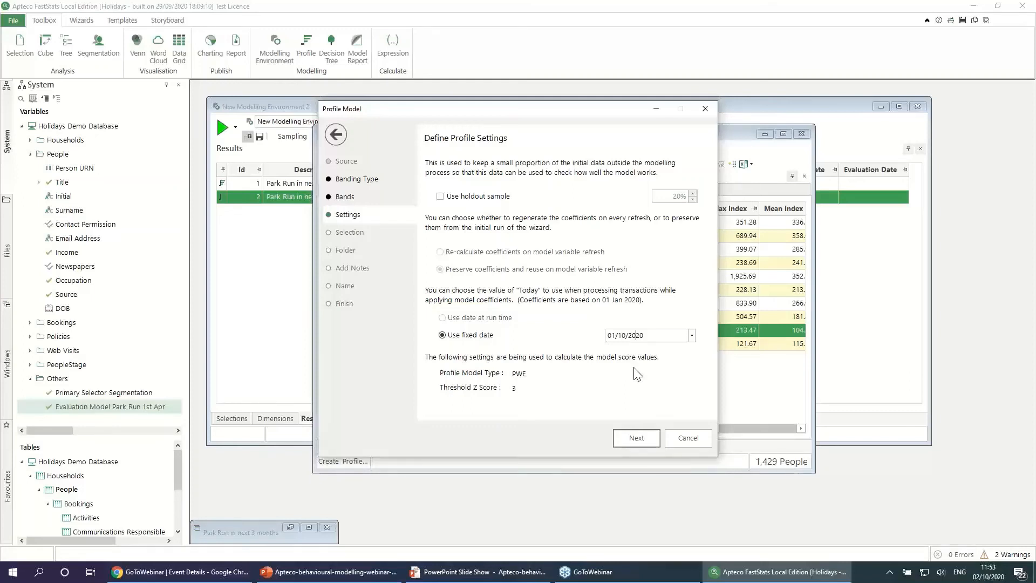
left_click(636, 437)
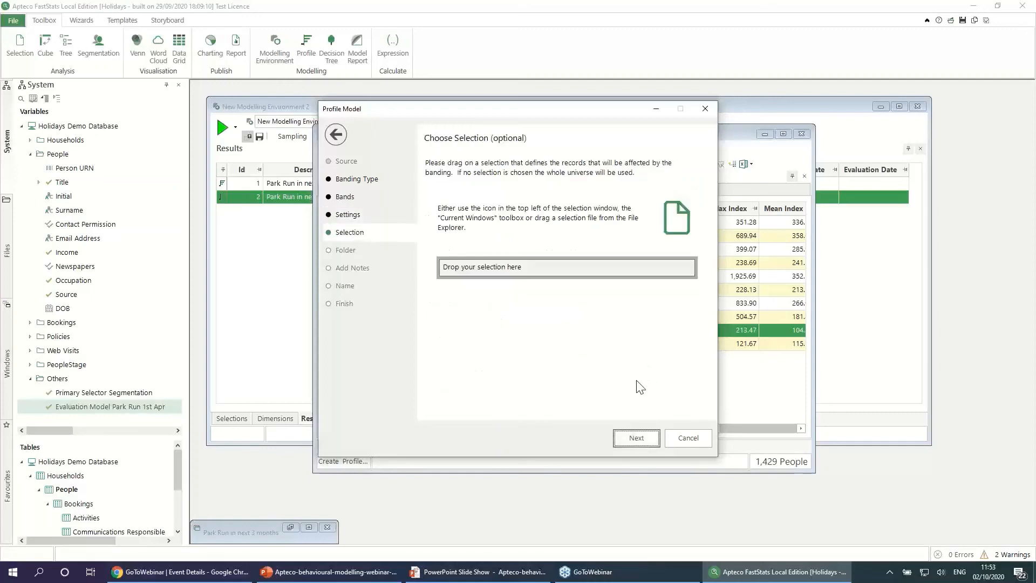
Step: Keep the default selection, folder and notes, and create the model variable with the description Campaign BM Park Run PWE
left_click(647, 437)
left_click(651, 438)
left_click(650, 438)
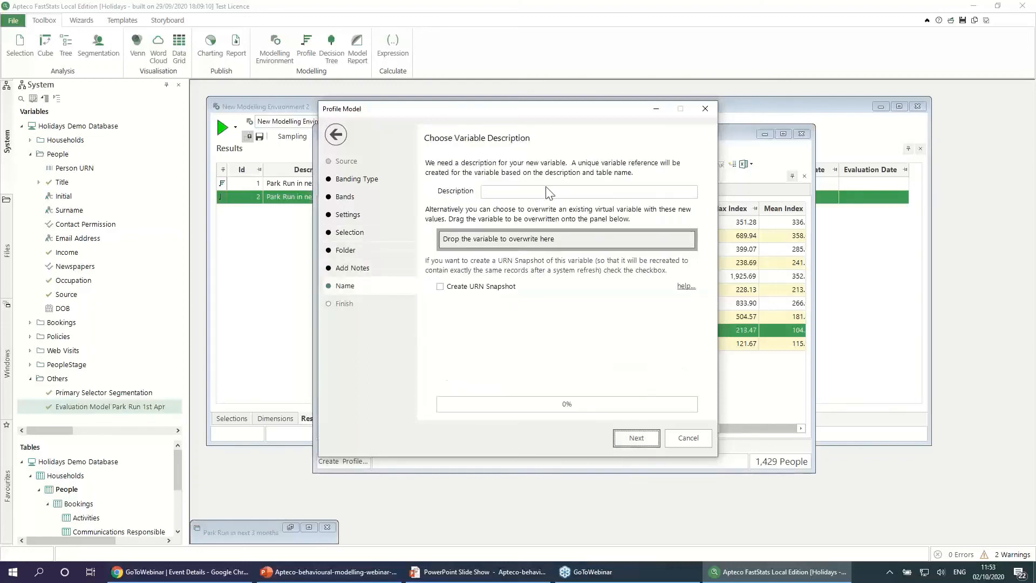
type("Campaign BM Park Run PWE")
left_click(653, 441)
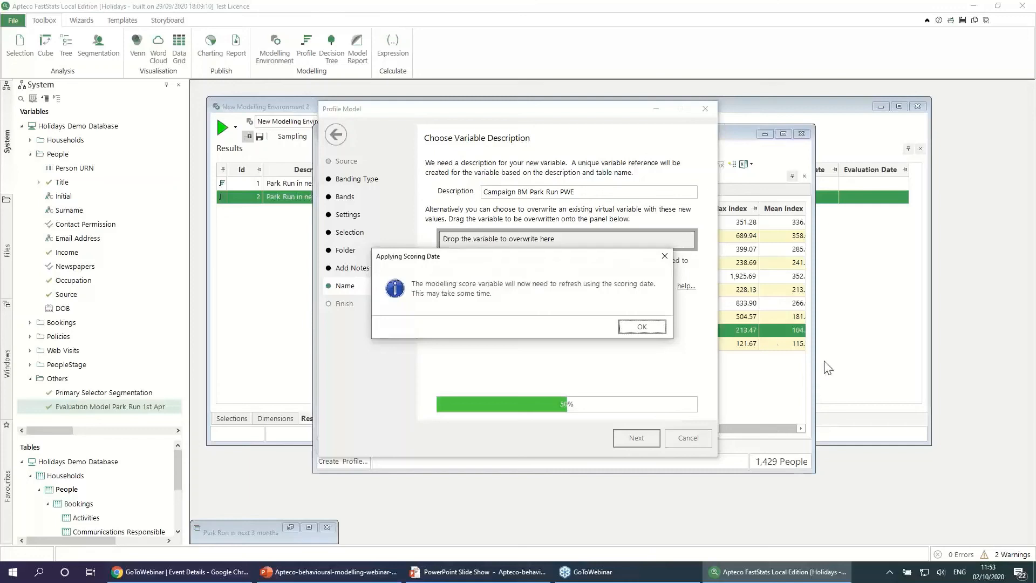
left_click(641, 327)
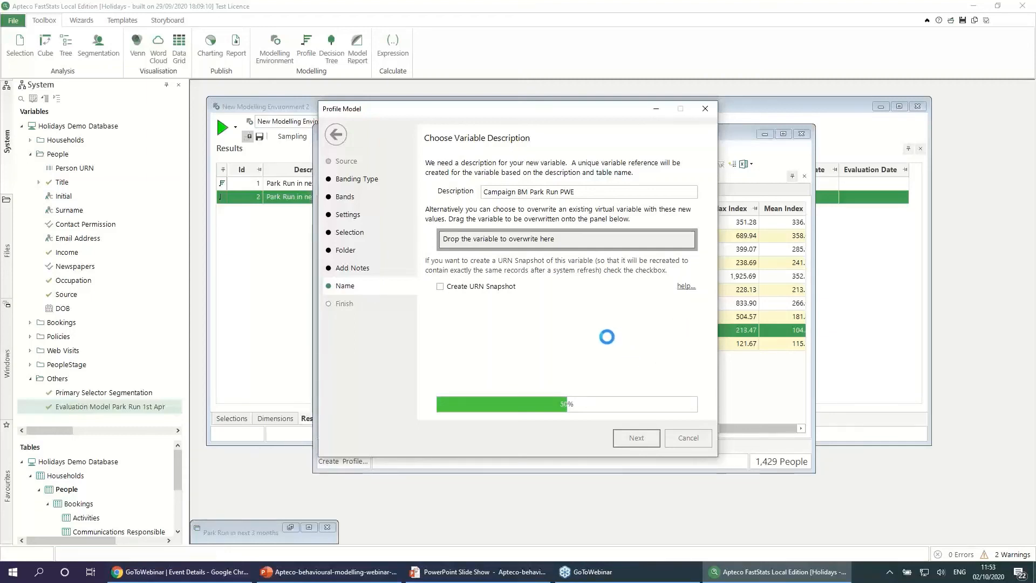
Step: Show the Campaign BM Park Run PWE variable as a selection and examine the people counts in its highest score bands
left_click(456, 267)
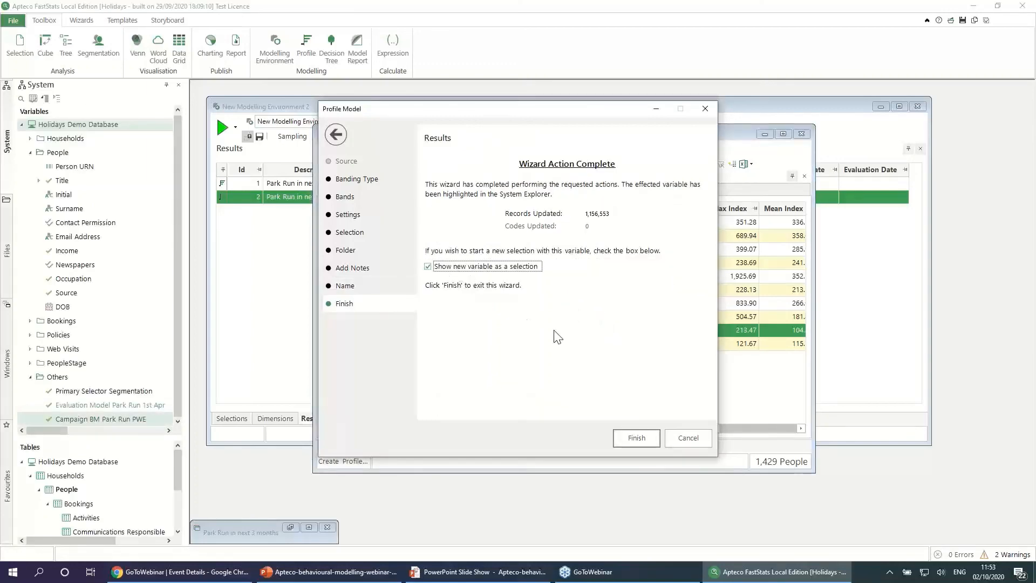
left_click(627, 437)
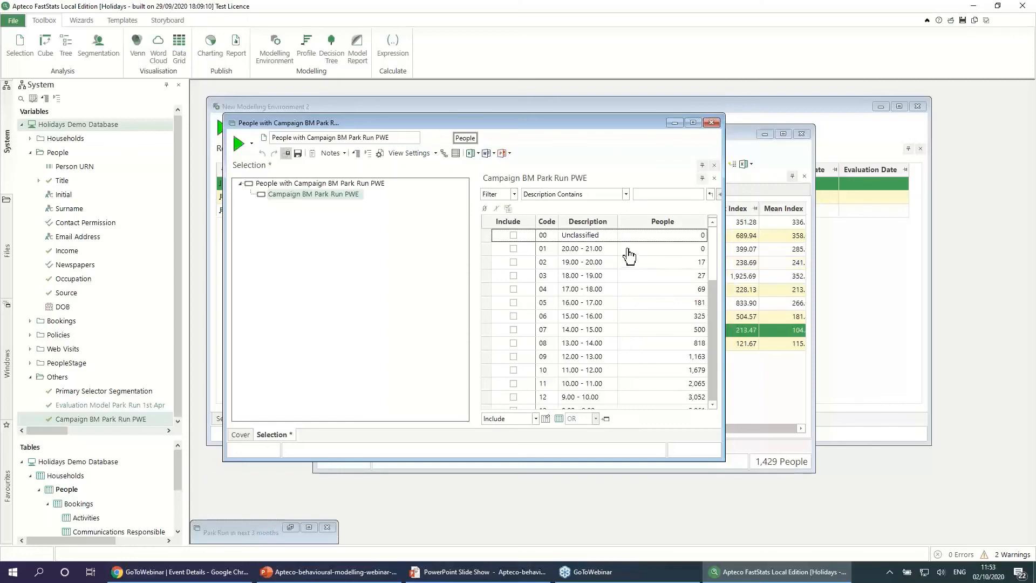
left_click(681, 251)
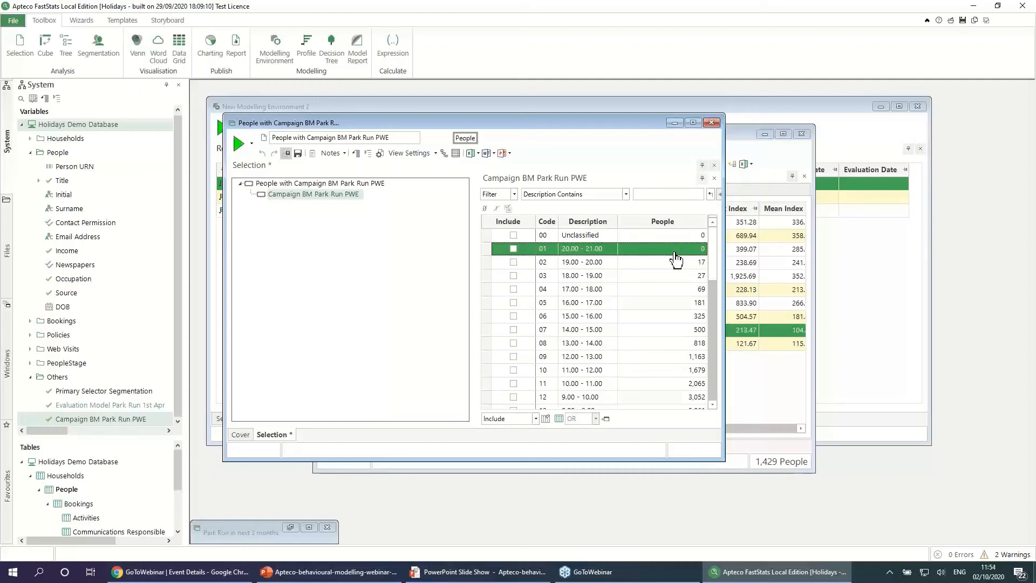
left_click_drag(712, 261, 705, 302)
left_click_drag(715, 370, 729, 245)
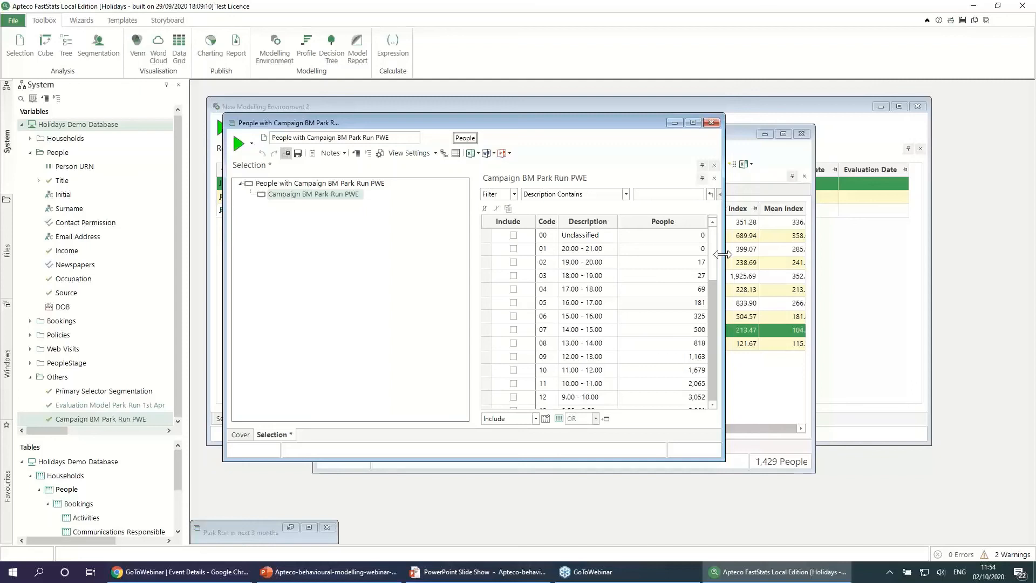
Step: Include the six score bands from 14.00 - 15.00 up to 19.00 - 20.00 in the selection
left_click_drag(599, 264, 599, 337)
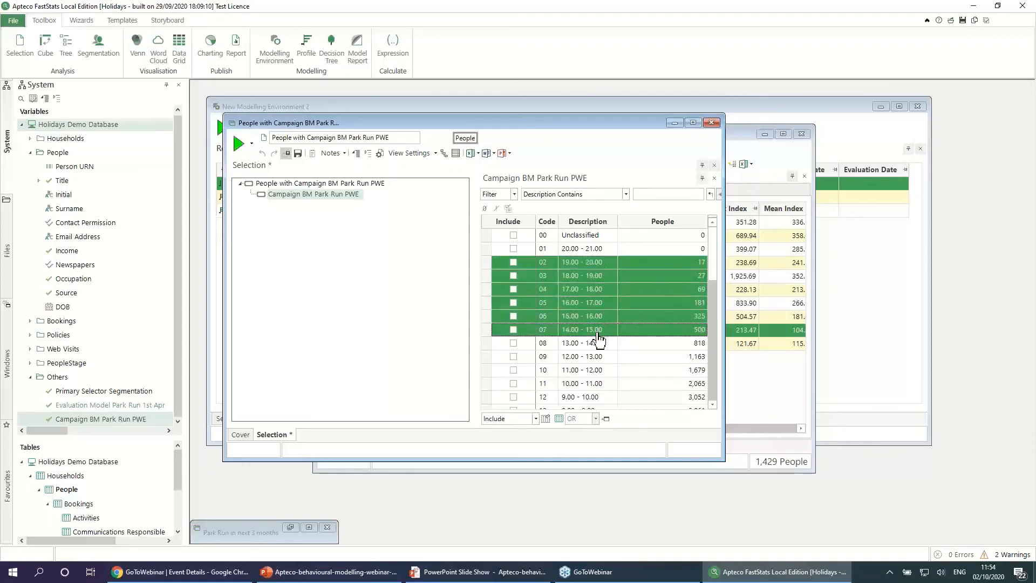
left_click(513, 330)
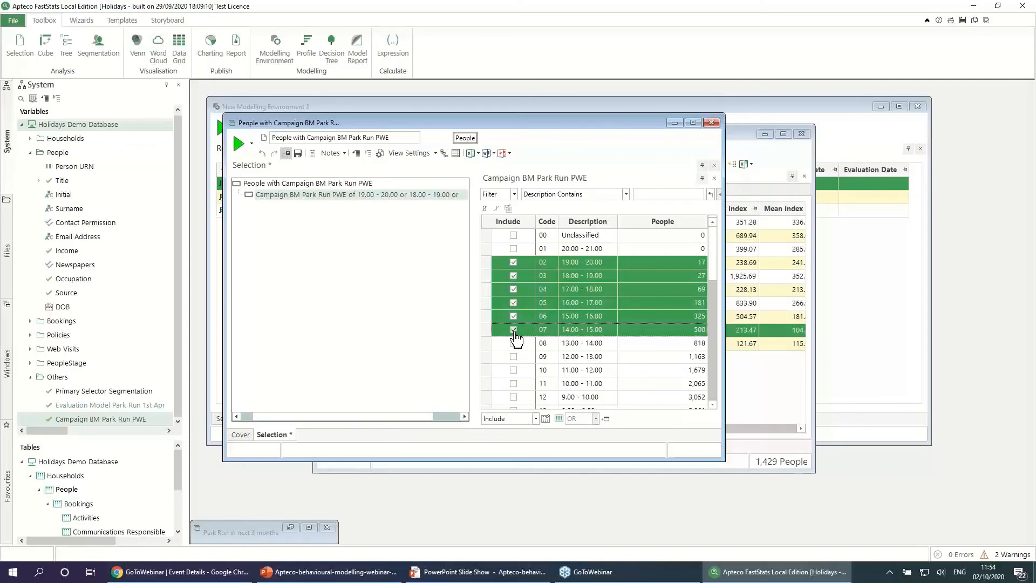
Step: Switch to the PowerPoint slide show and advance to the Feedback Poll slide
left_click(471, 572)
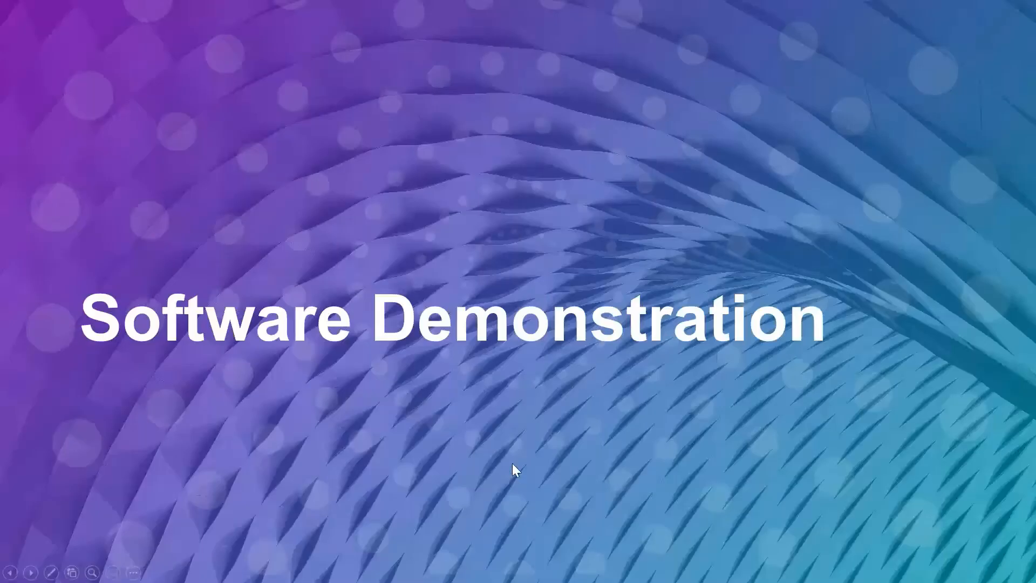
left_click(512, 463)
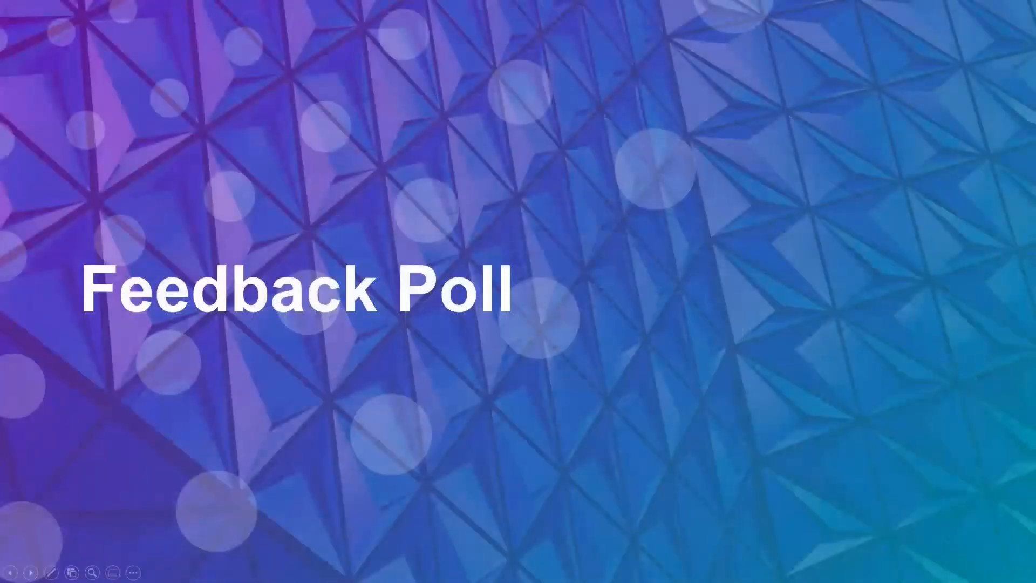